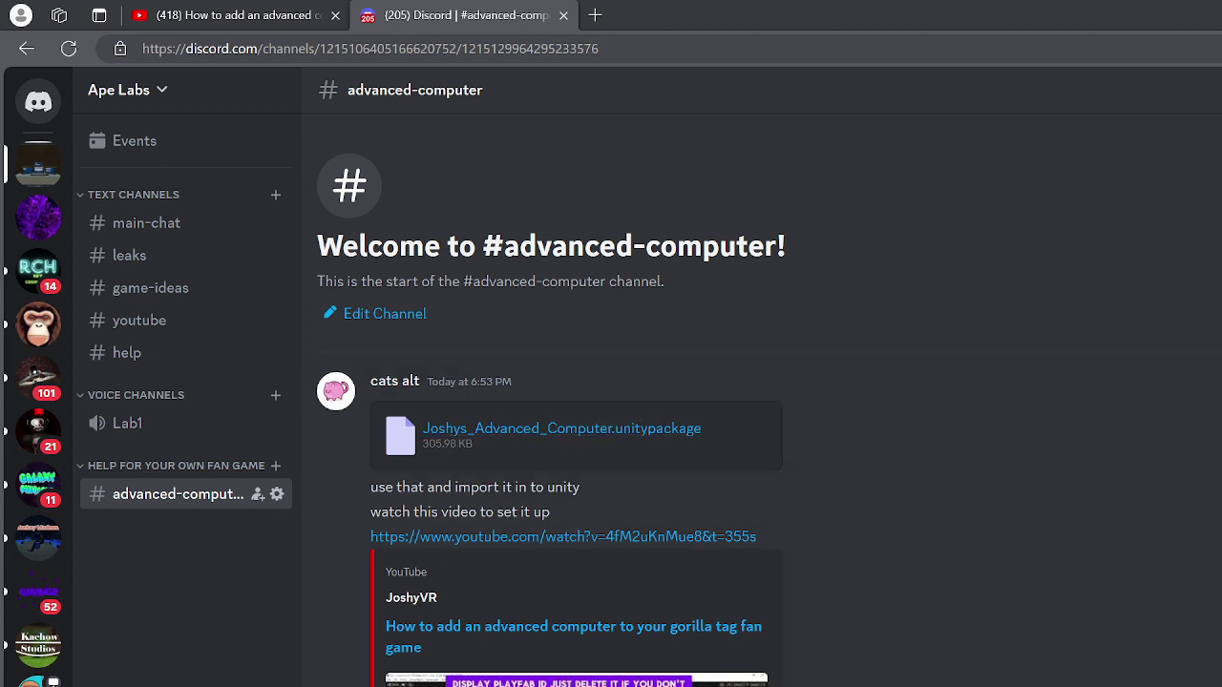
- Switch to the Unity editor and look over the existing advanced computer and the hub area in the scene
key(alt+Tab)
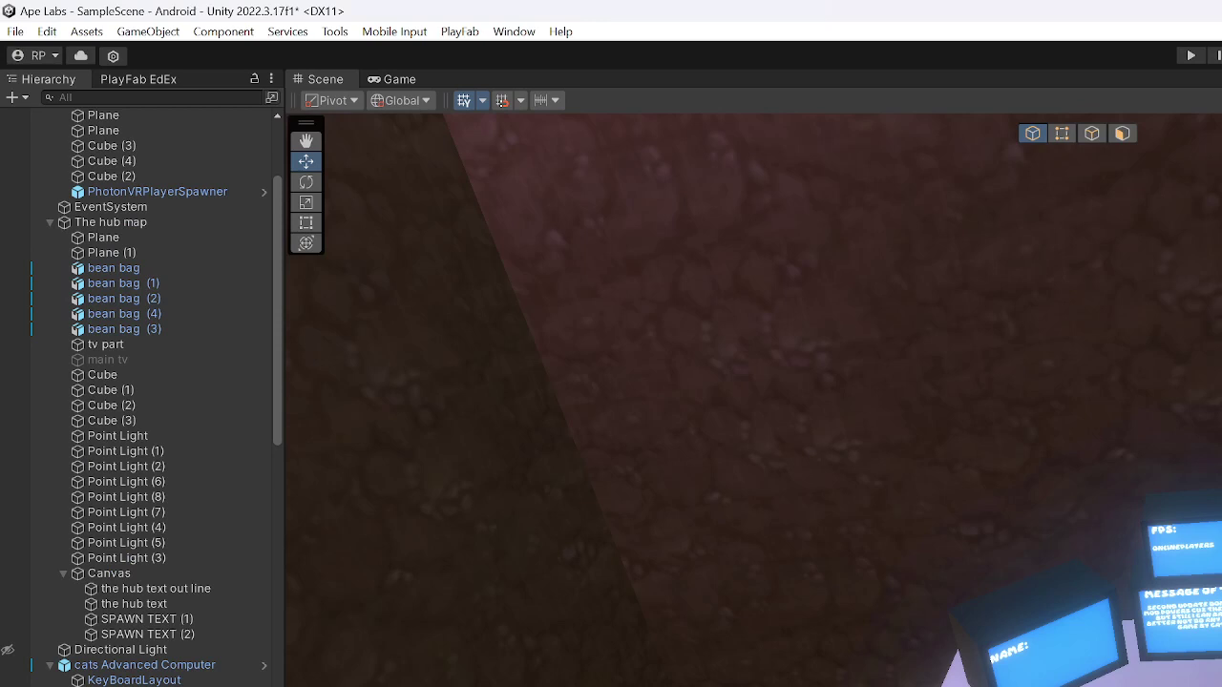
right_drag(954, 287, 610, 286)
right_drag(821, 372, 1193, 378)
right_drag(764, 362, 1069, 382)
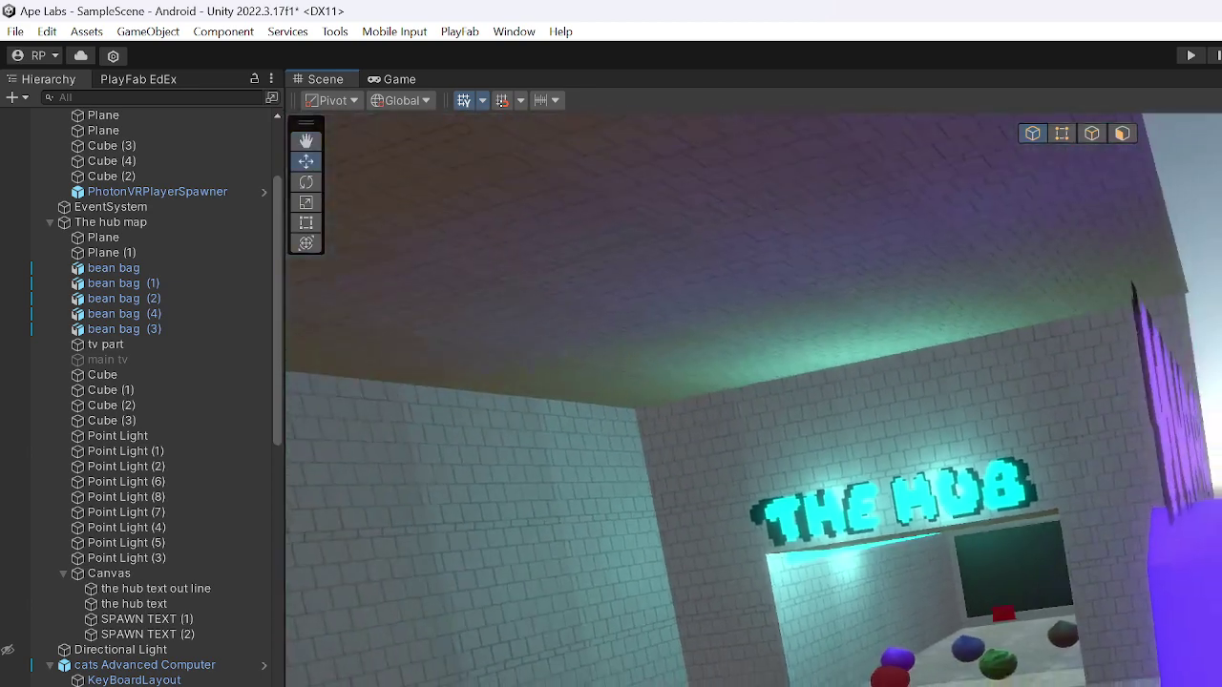
right_drag(859, 382, 745, 353)
right_drag(569, 208, 1207, 506)
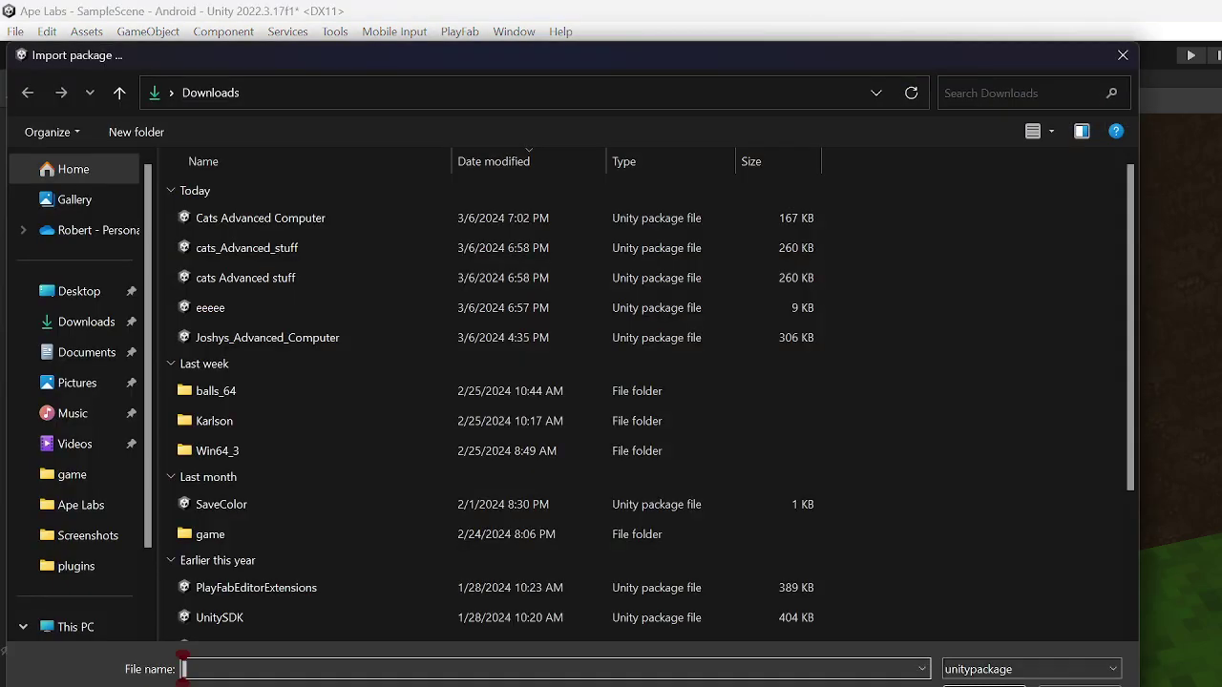
- Close the package export window and import the Cats Advanced Computer package from the Downloads folder
double_click(260, 263)
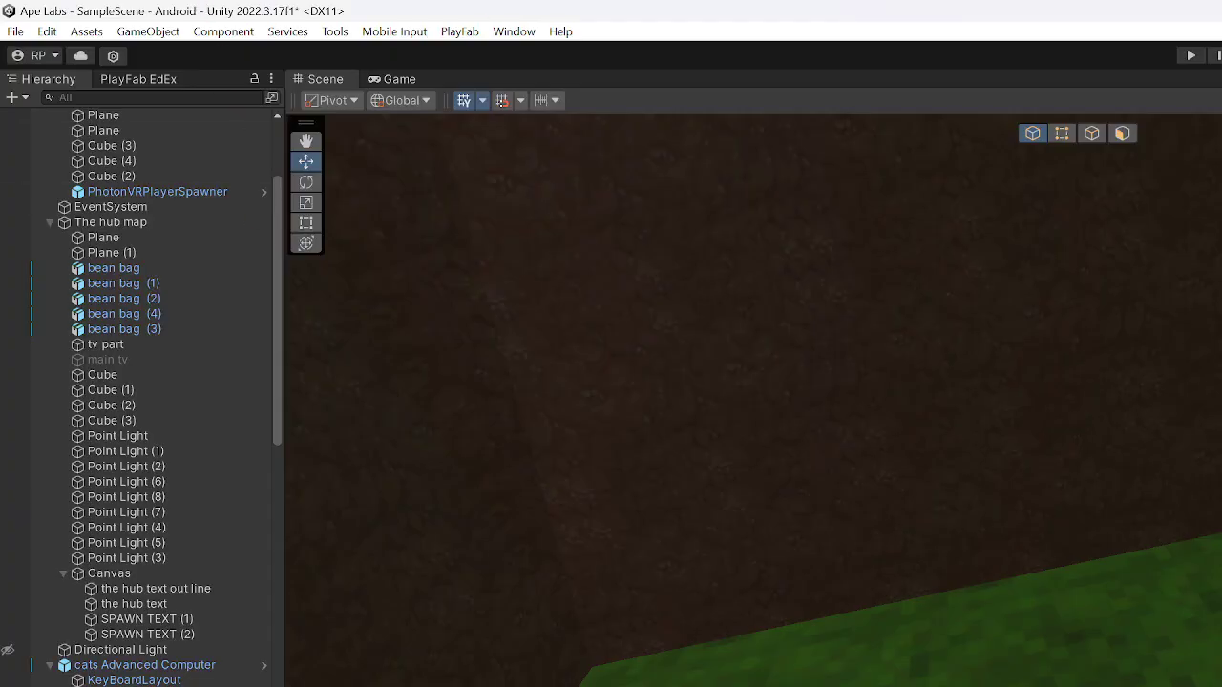
key(alt+Tab)
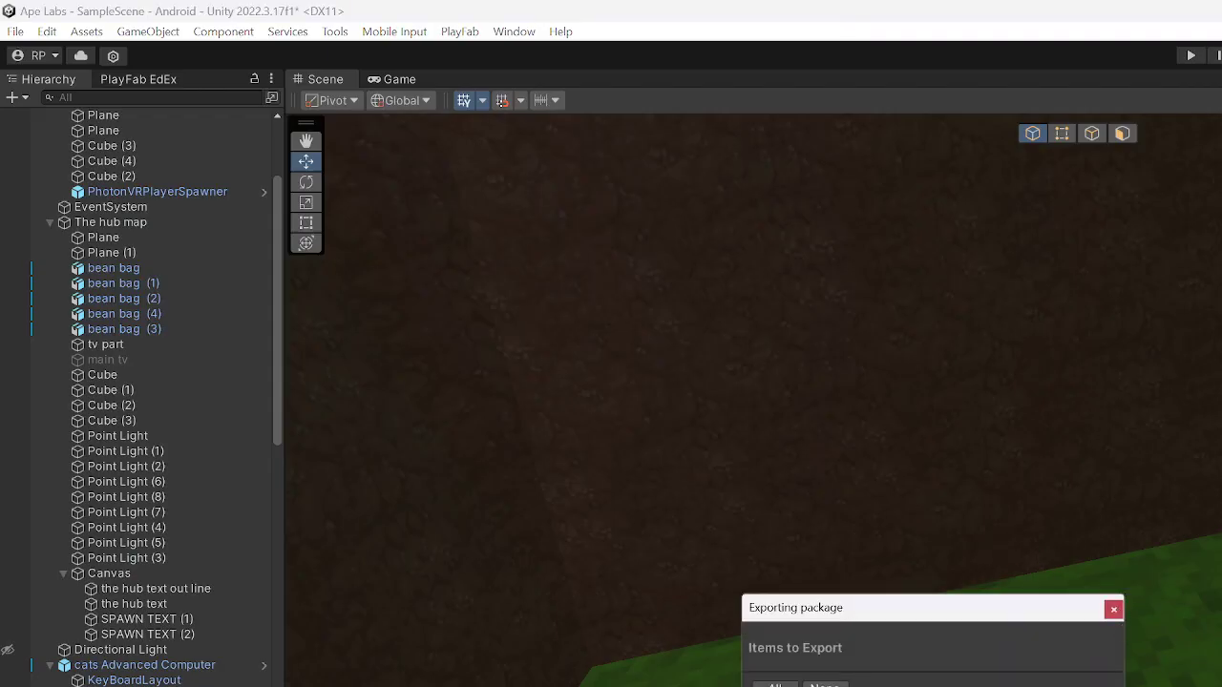
click(1113, 609)
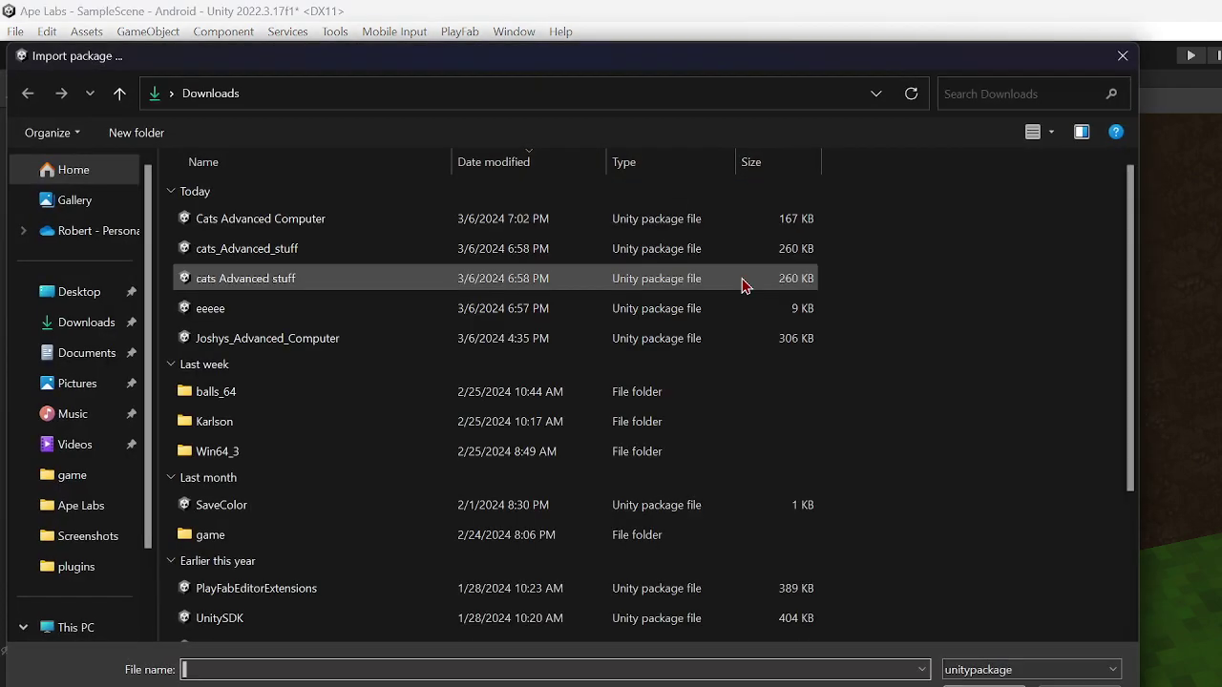
double_click(260, 219)
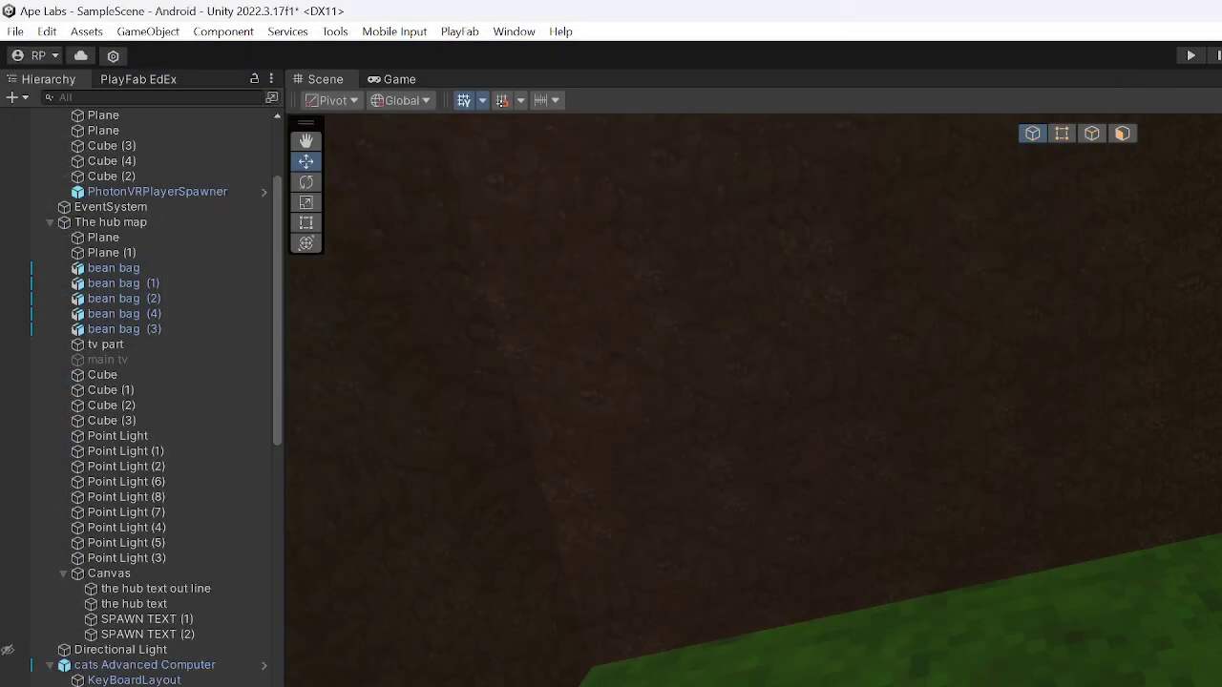
- Place a second cats Advanced Computer prefab on the grass floor of the scene and reposition it there
right_drag(754, 381, 592, 410)
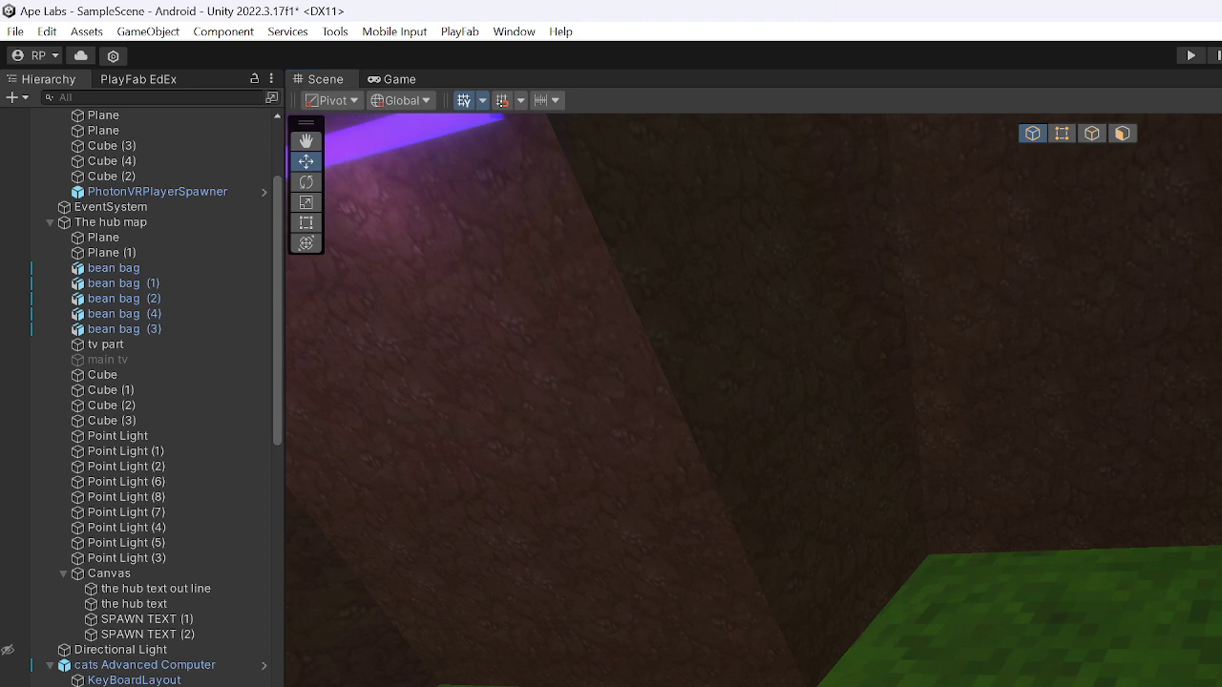
drag(1221, 632, 1156, 638)
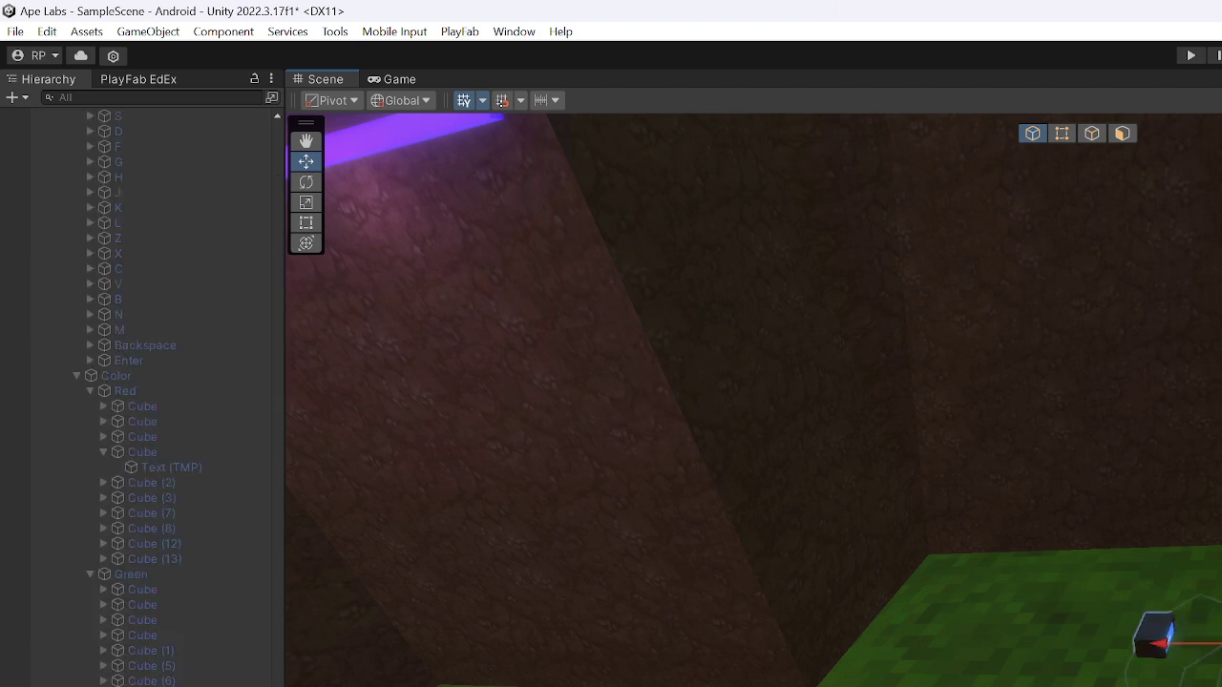
drag(1220, 578, 1221, 536)
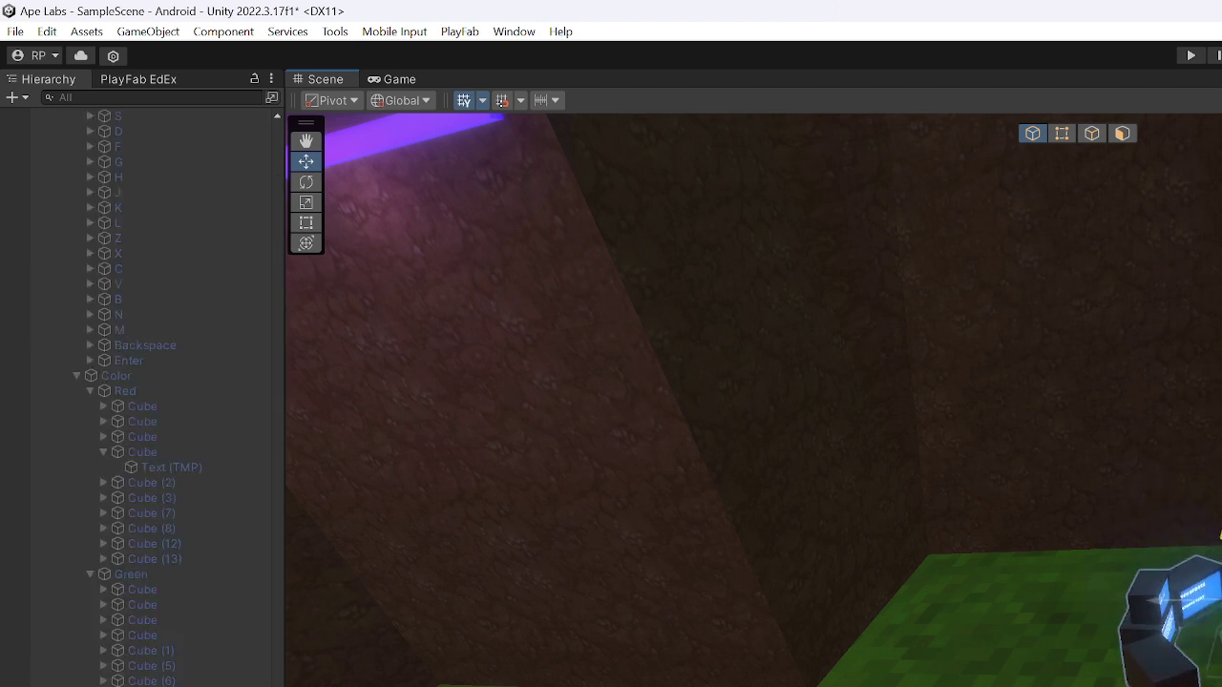
right_drag(1221, 584, 1050, 659)
key(w)
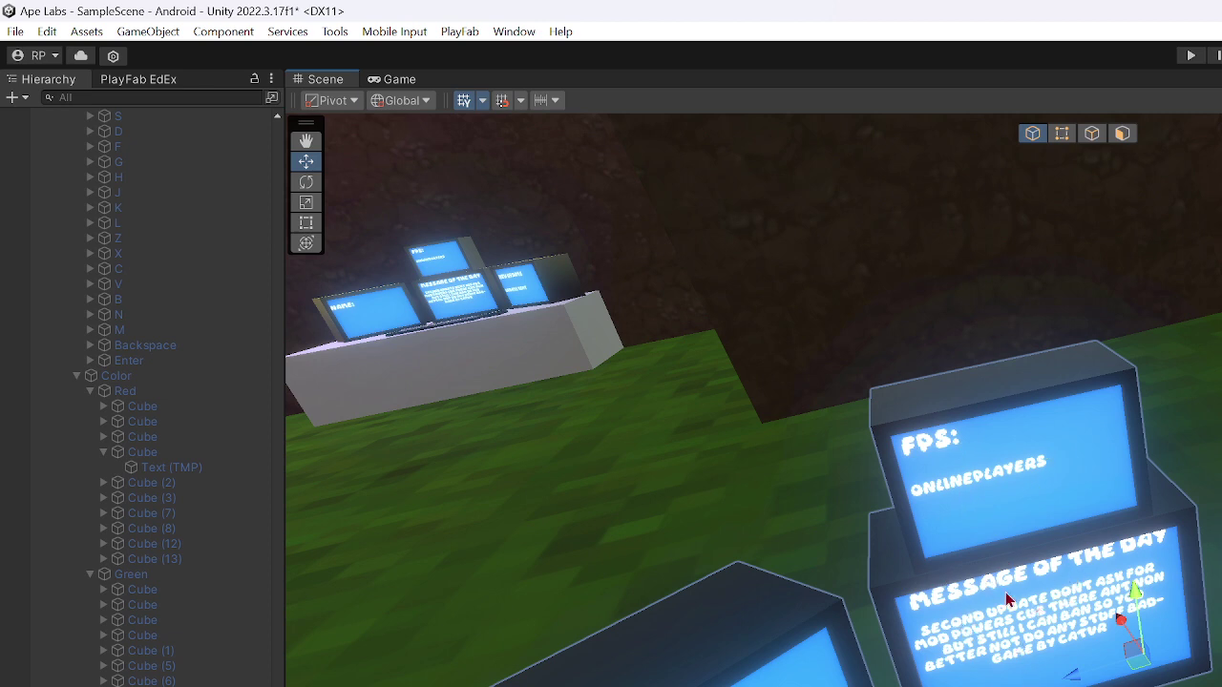
- Examine the name, FPS, message of the day and update monitors of the newly placed computer
right_drag(1076, 592, 1037, 609)
click(1103, 577)
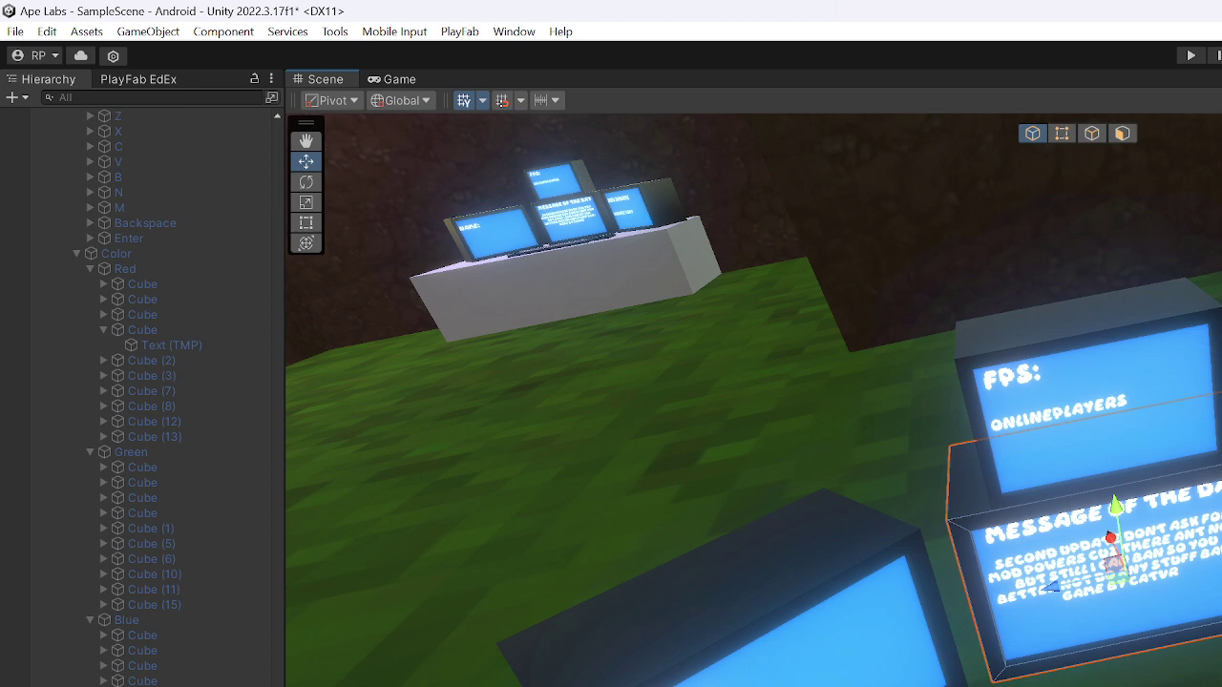
right_drag(970, 625, 962, 680)
click(888, 592)
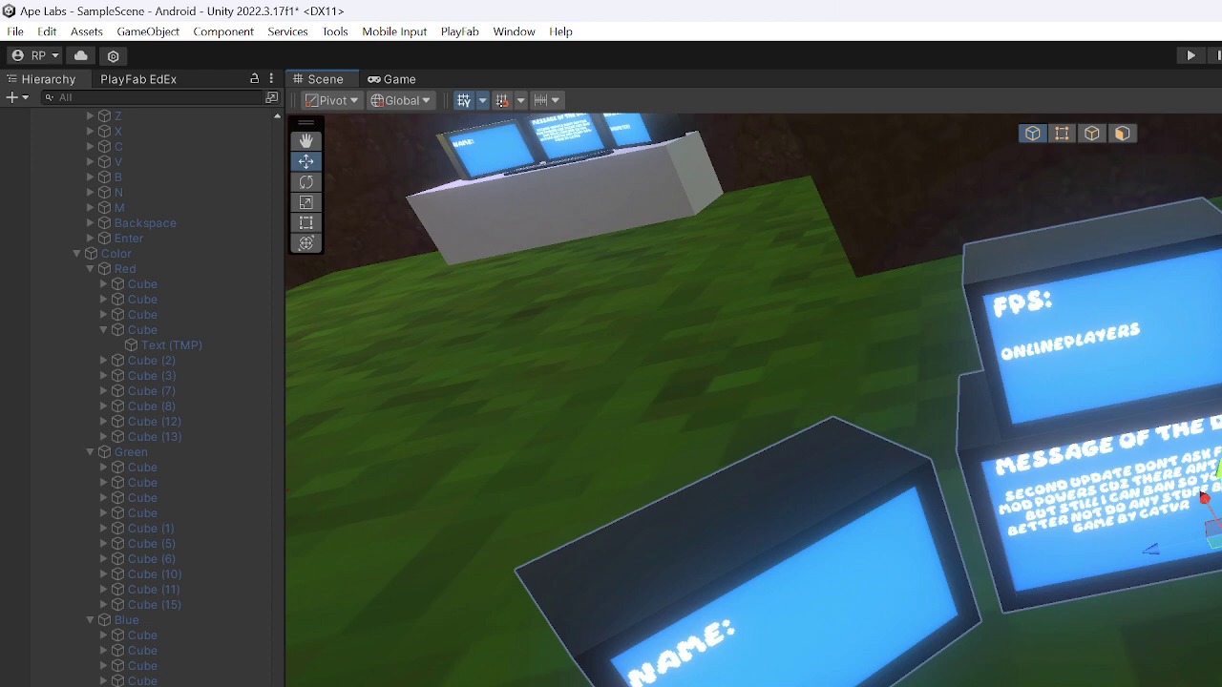
right_drag(1152, 522, 1021, 516)
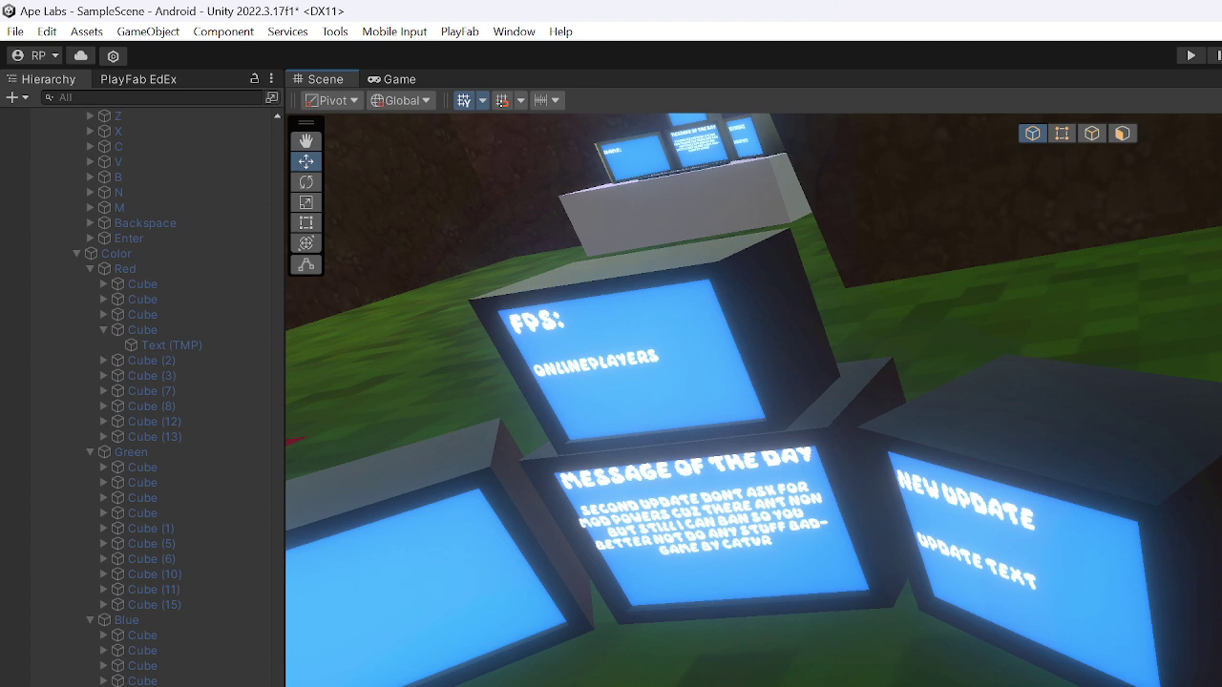
scroll(144, 382, up, 3)
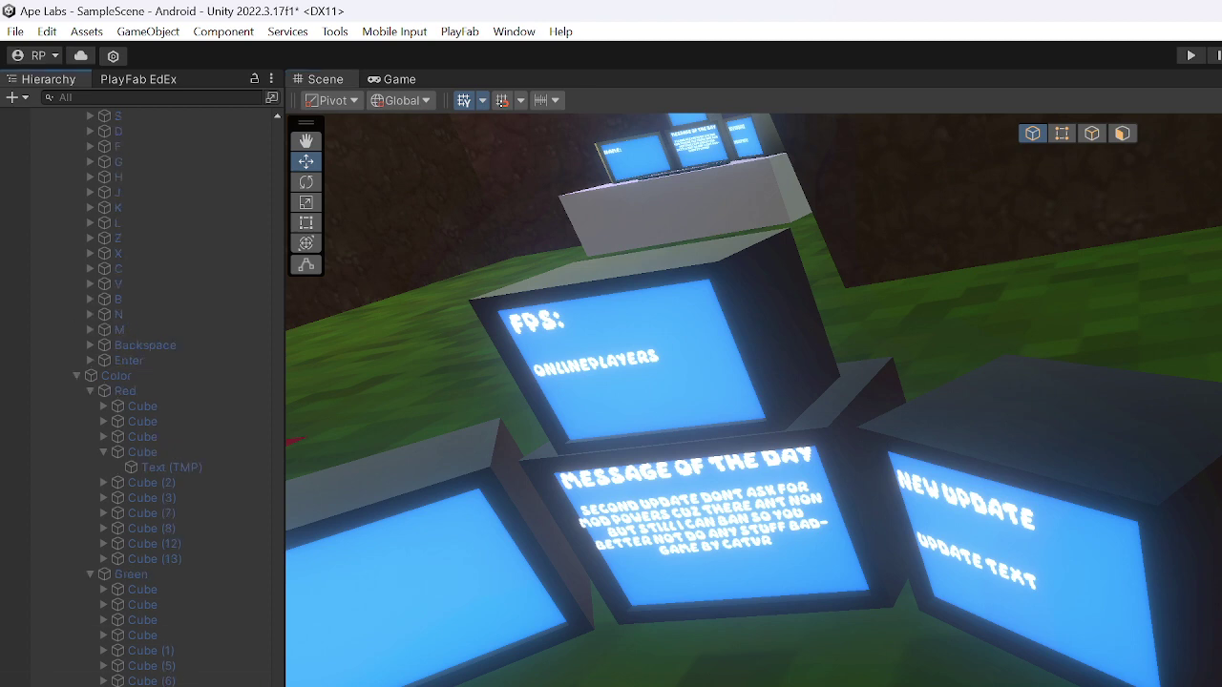
scroll(143, 382, down, 5)
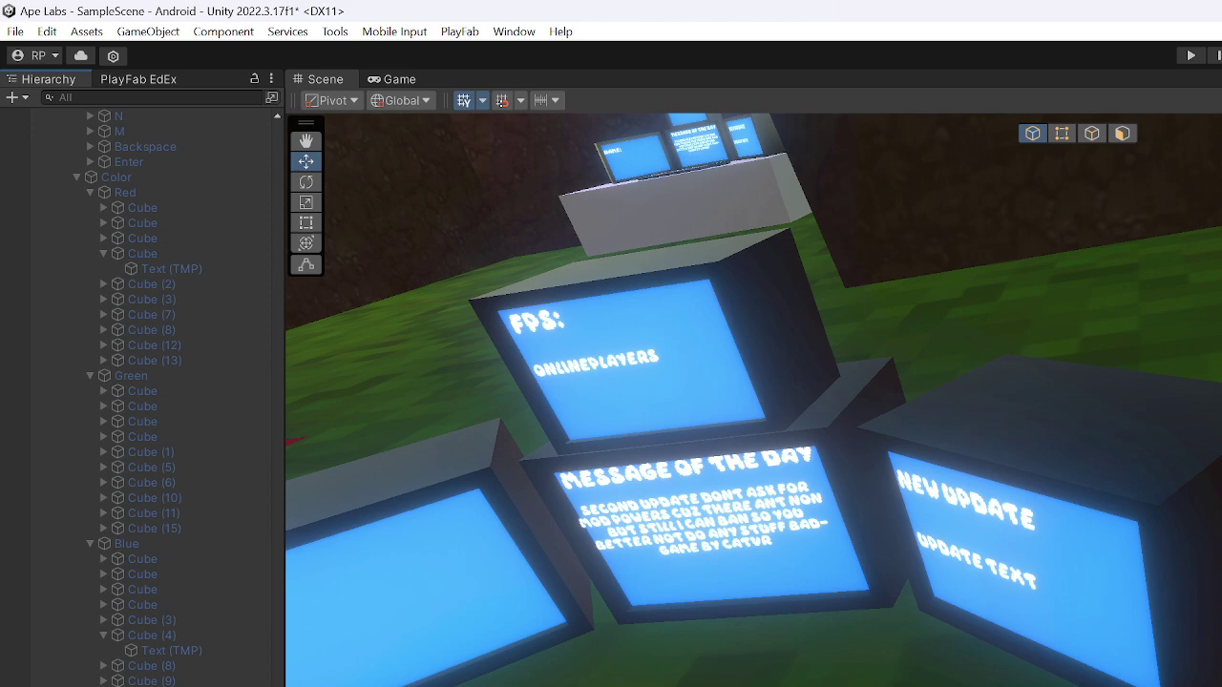
right_drag(940, 519, 572, 608)
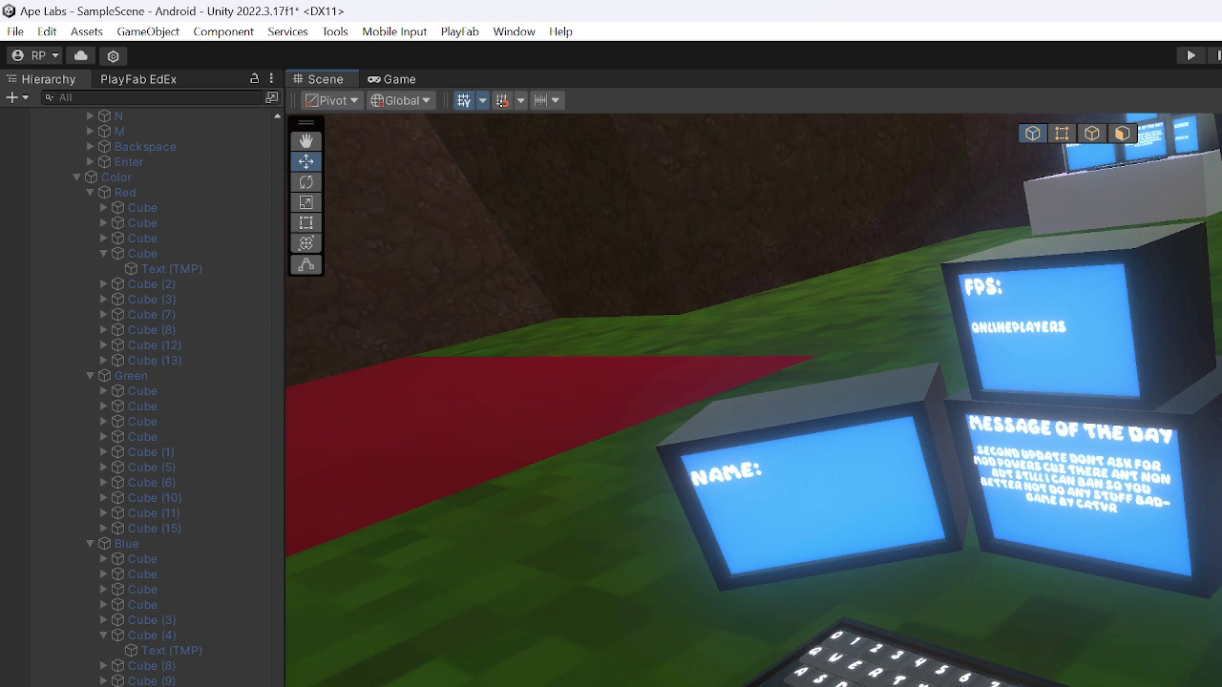
- Step through the new computer's child objects to see which part of the model each one is
click(151, 682)
click(151, 684)
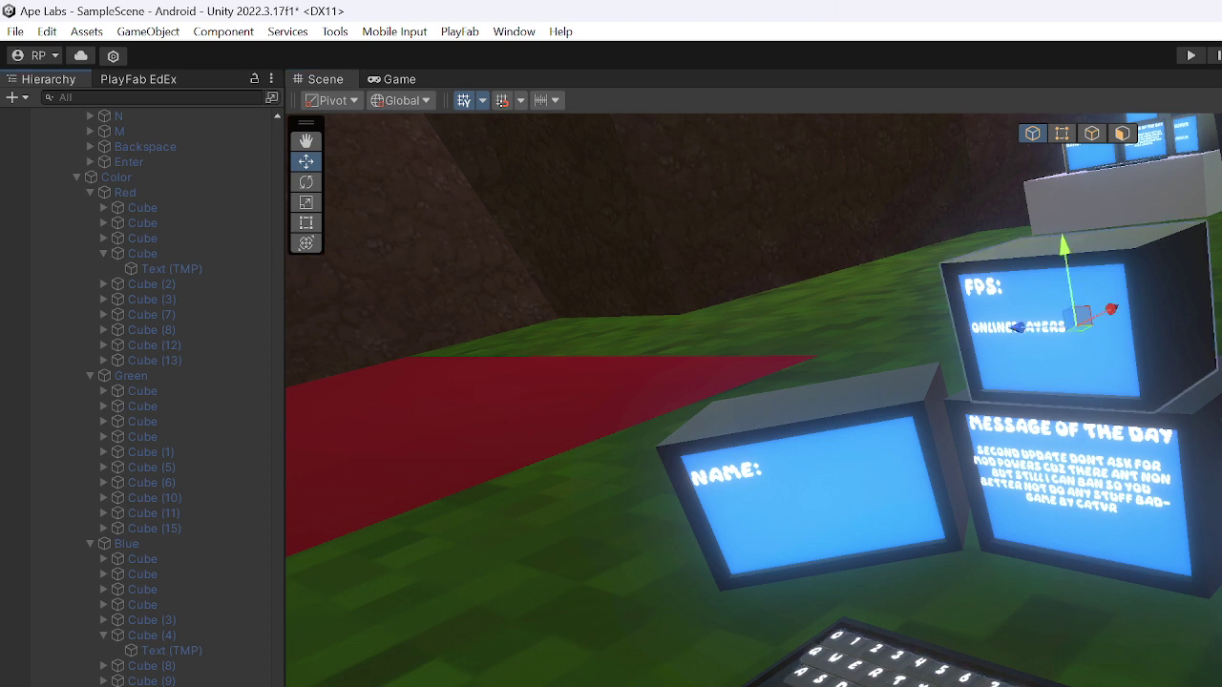
key(Down)
key(Down)
key(Down)
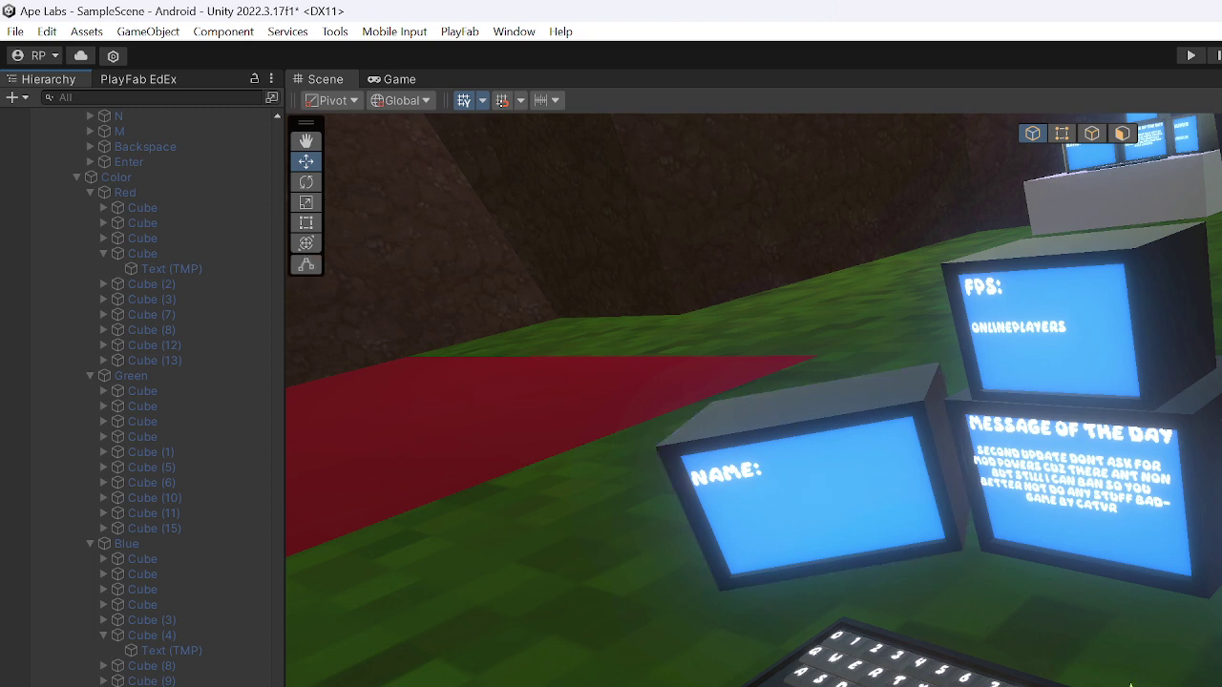
key(Down)
key(Down)
- Collapse the original cats Advanced Computer in the hierarchy and locate the newly added copy below it
click(231, 98)
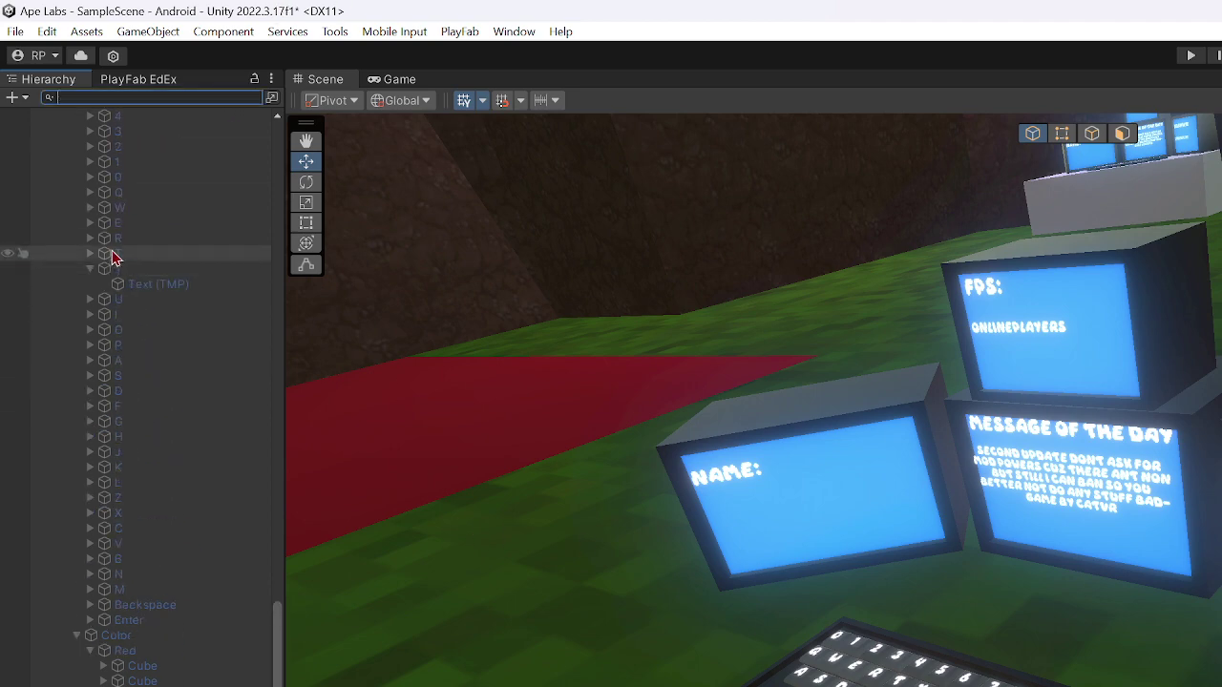
scroll(105, 191, up, 10)
scroll(84, 203, up, 15)
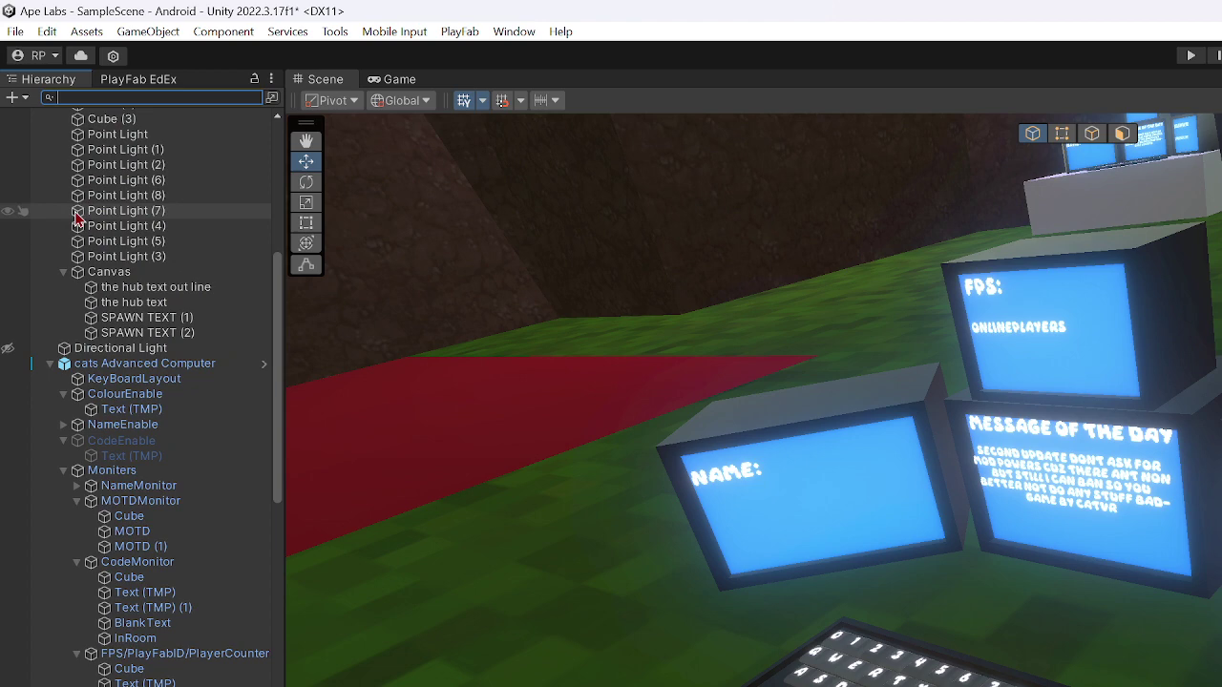
scroll(58, 363, up, 7)
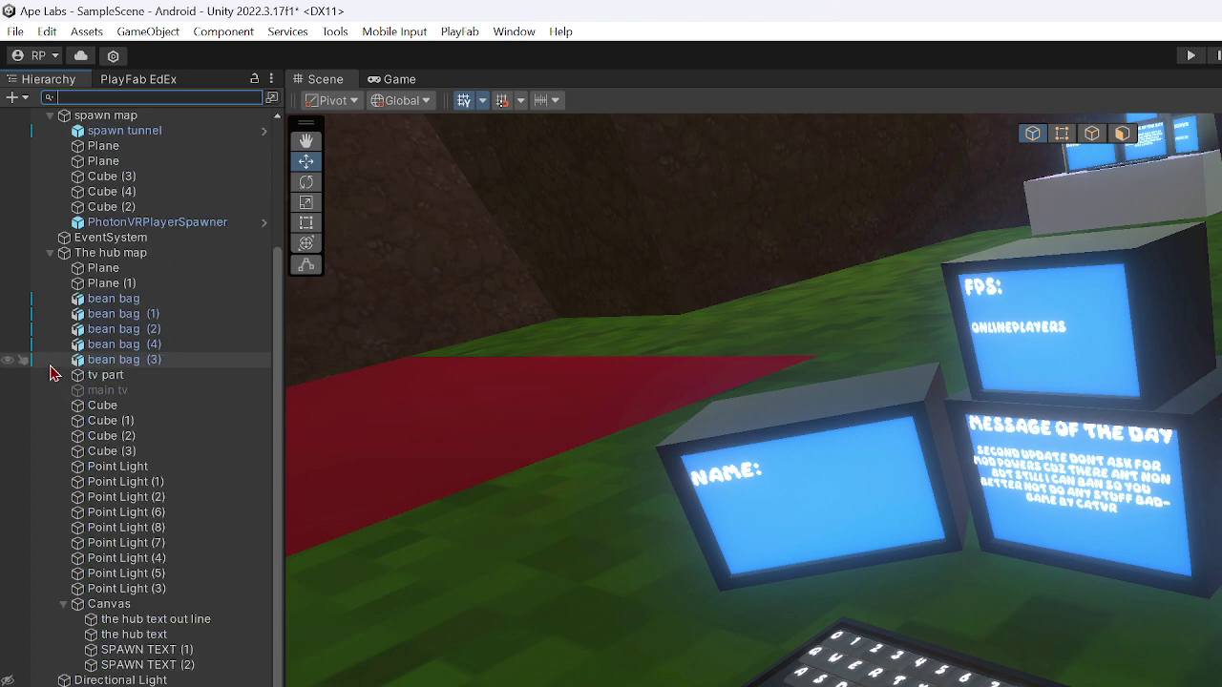
scroll(144, 382, up, 3)
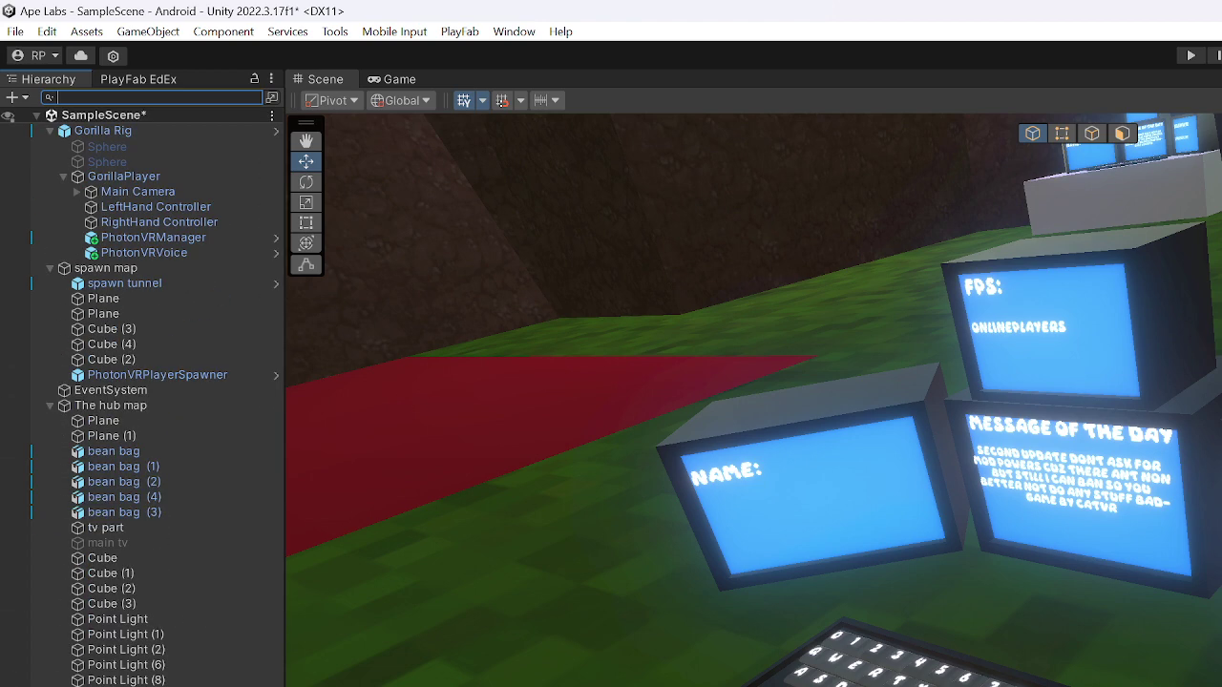
scroll(136, 397, down, 2)
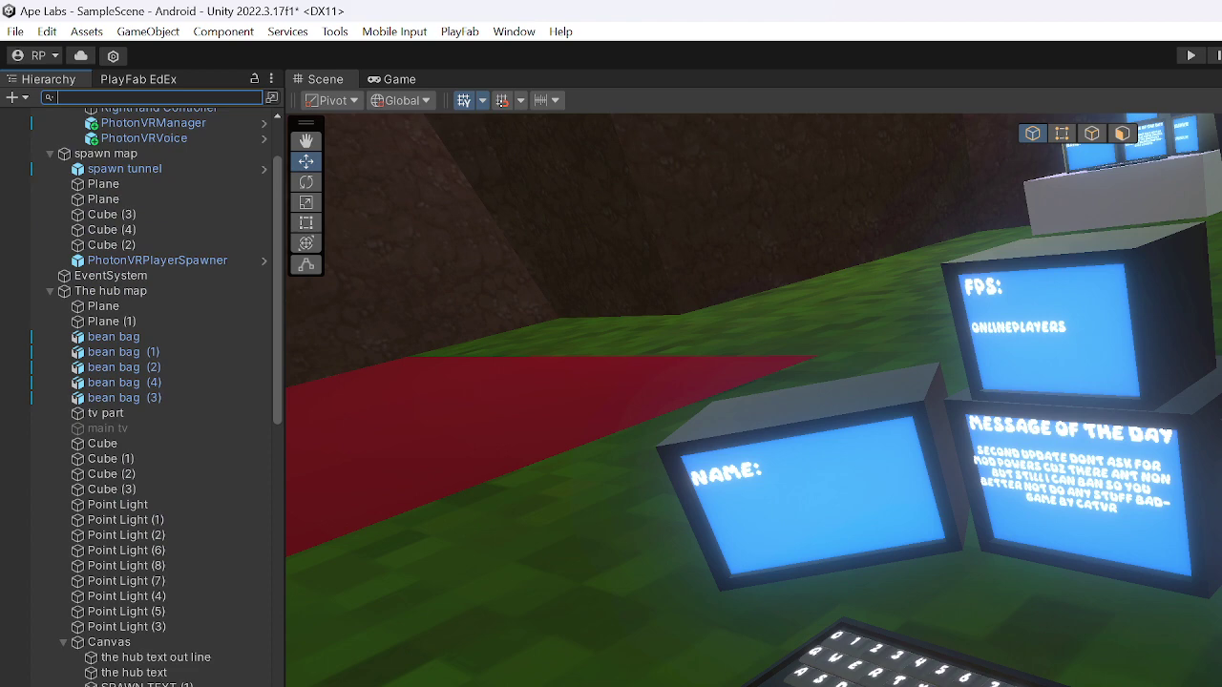
scroll(48, 611, down, 11)
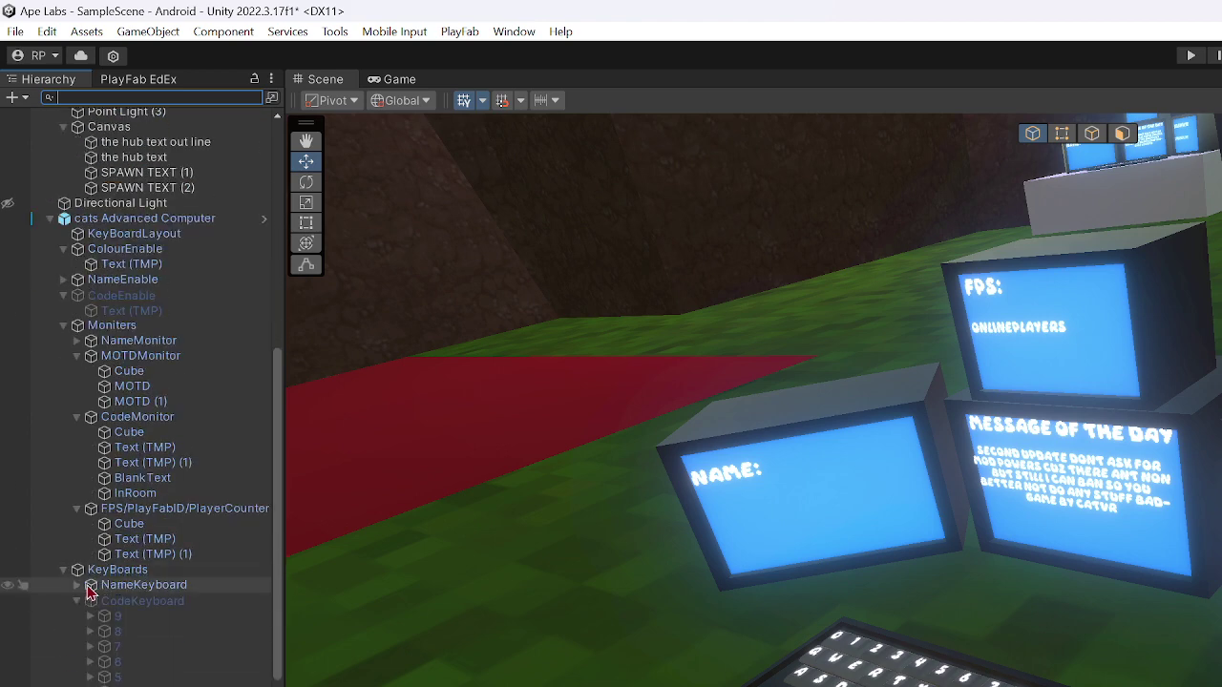
click(77, 585)
scroll(72, 616, up, 10)
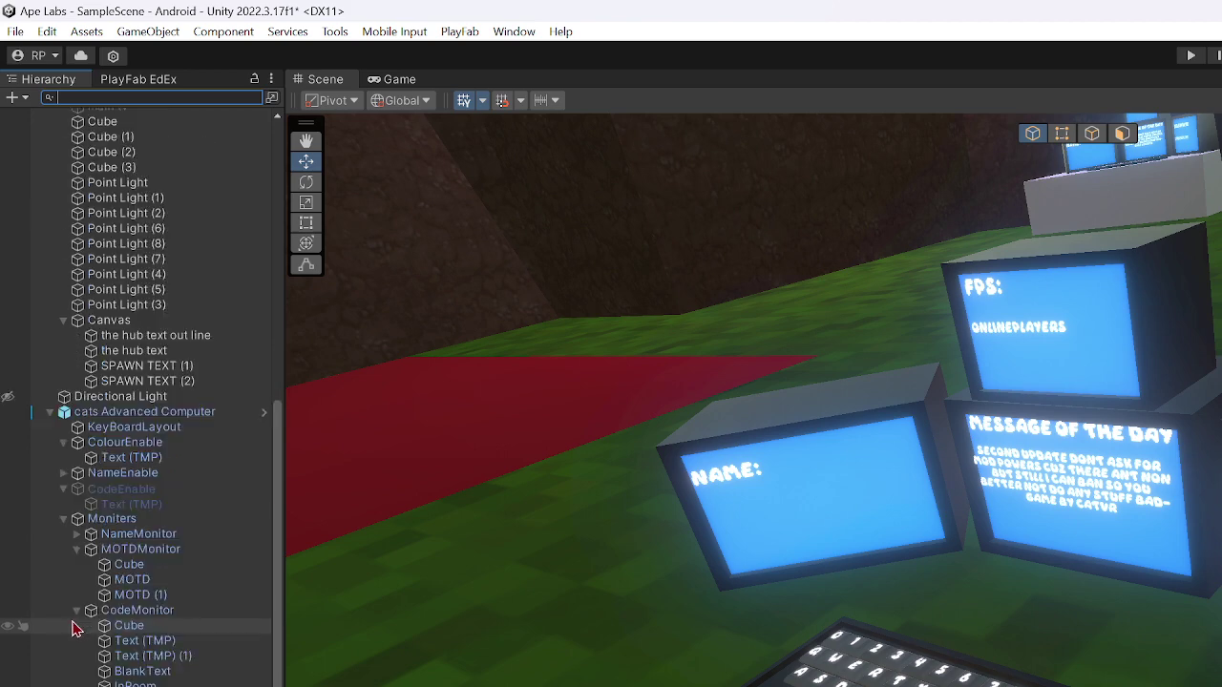
scroll(69, 620, down, 3)
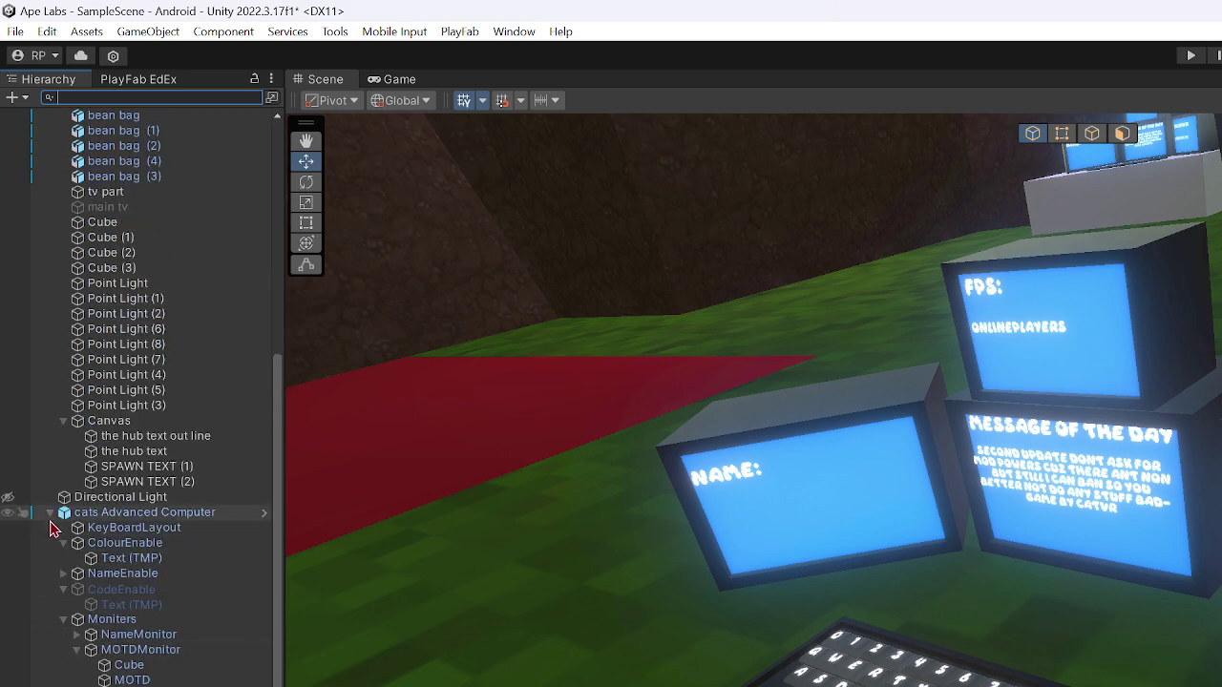
scroll(48, 534, up, 7)
scroll(143, 391, down, 3)
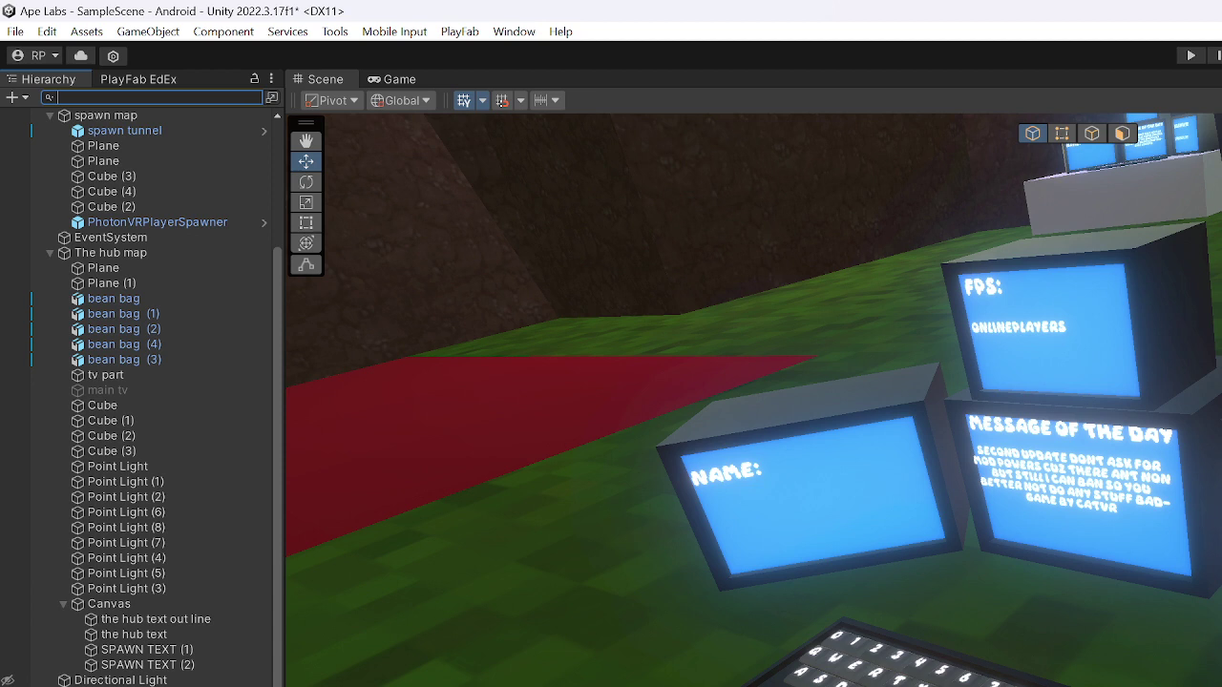
scroll(141, 398, down, 1)
scroll(141, 398, down, 1)
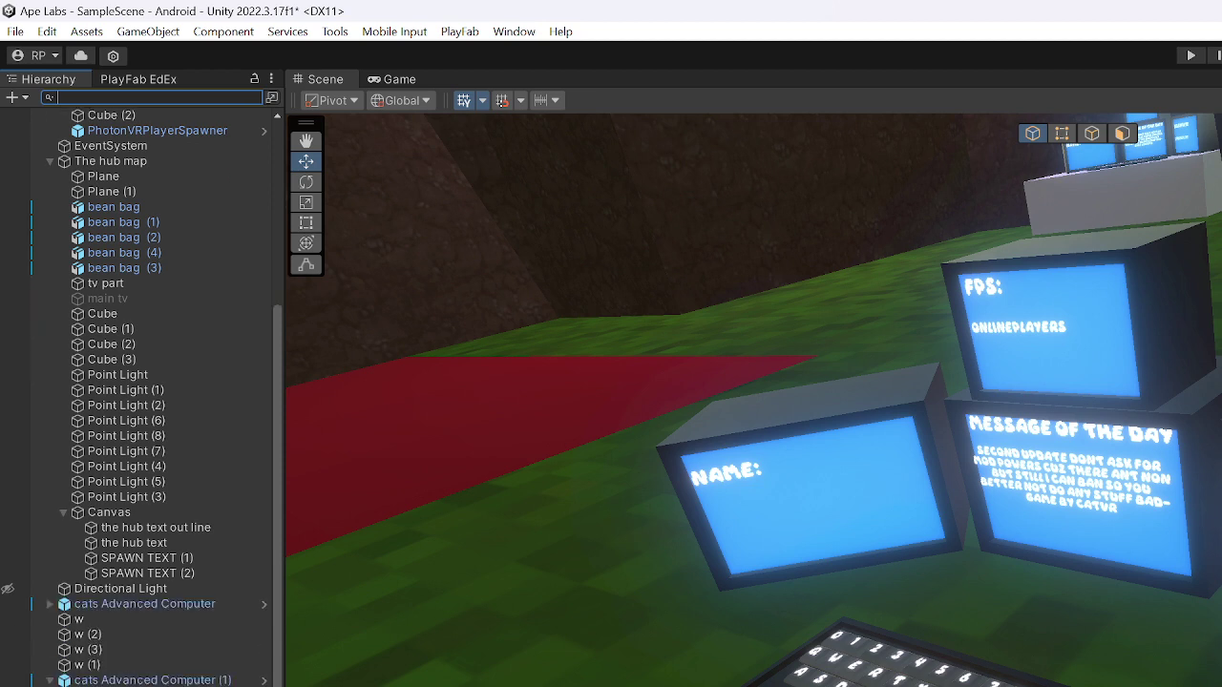
- Select the new computer's keyboard objects and make its hidden keyboard visible, then select its parts around the name monitor
click(143, 683)
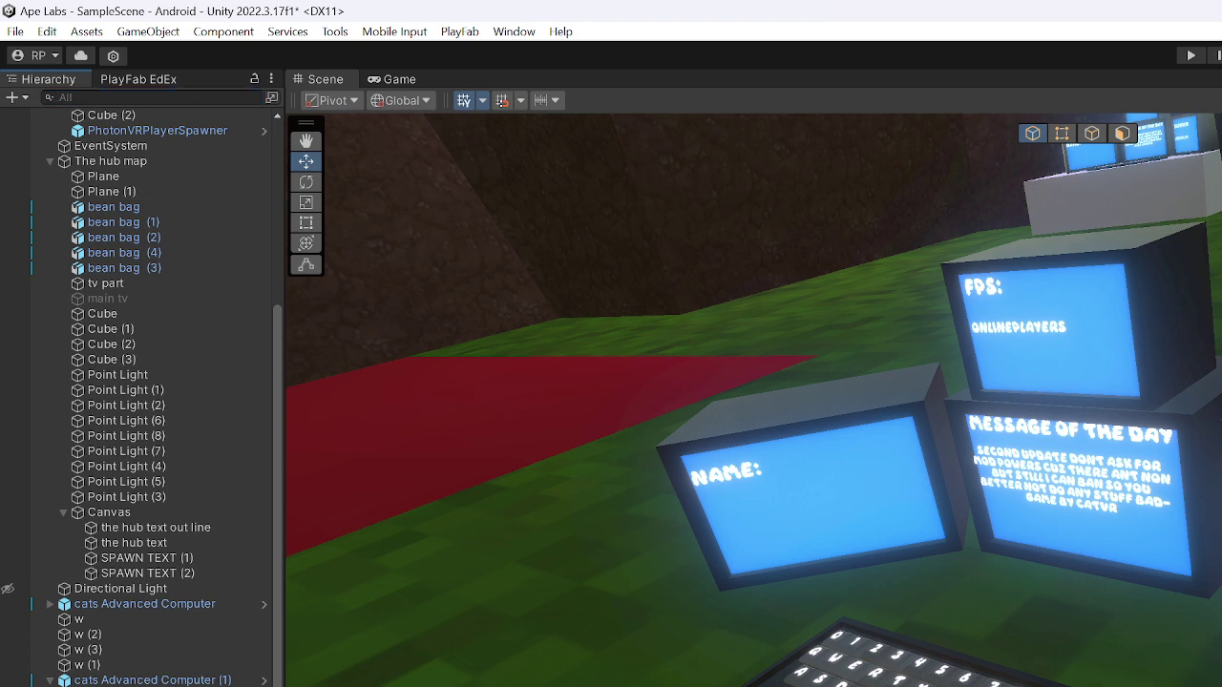
click(143, 684)
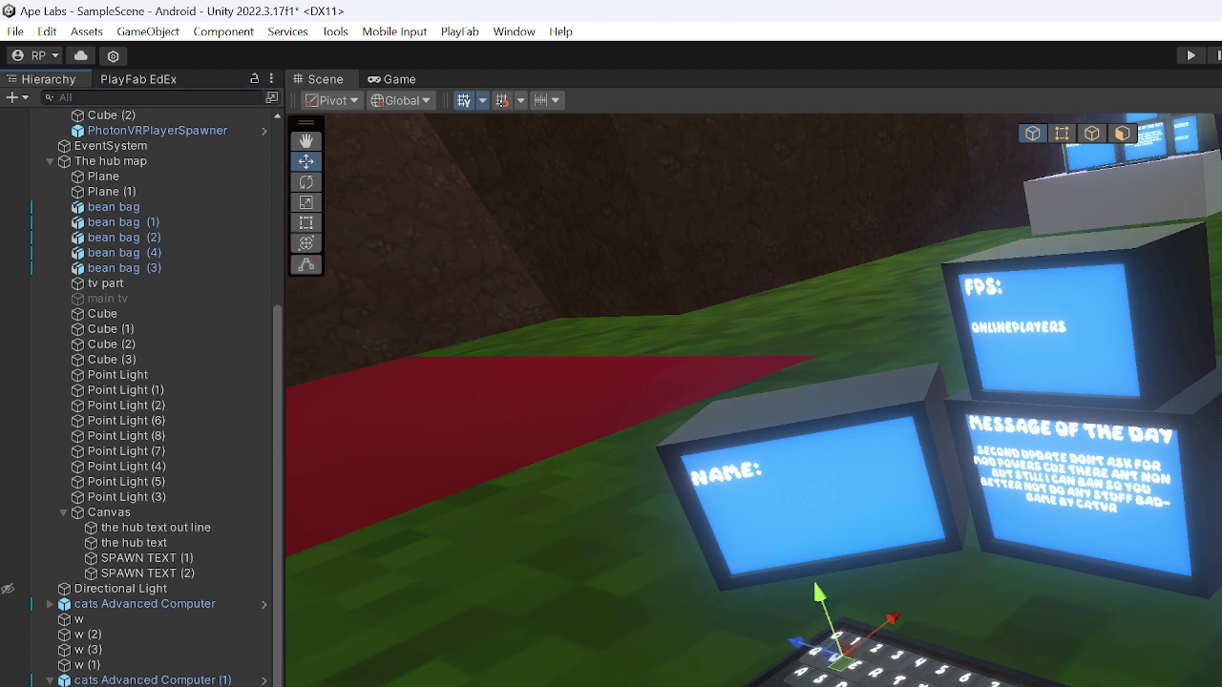
click(143, 683)
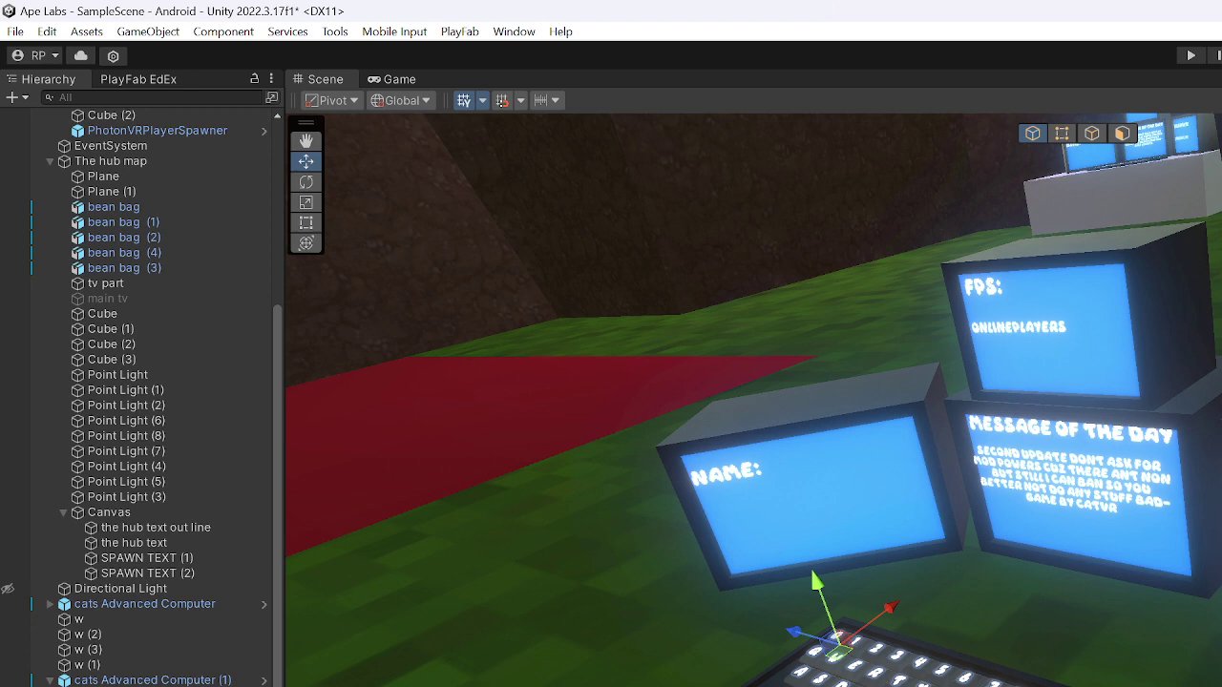
click(143, 686)
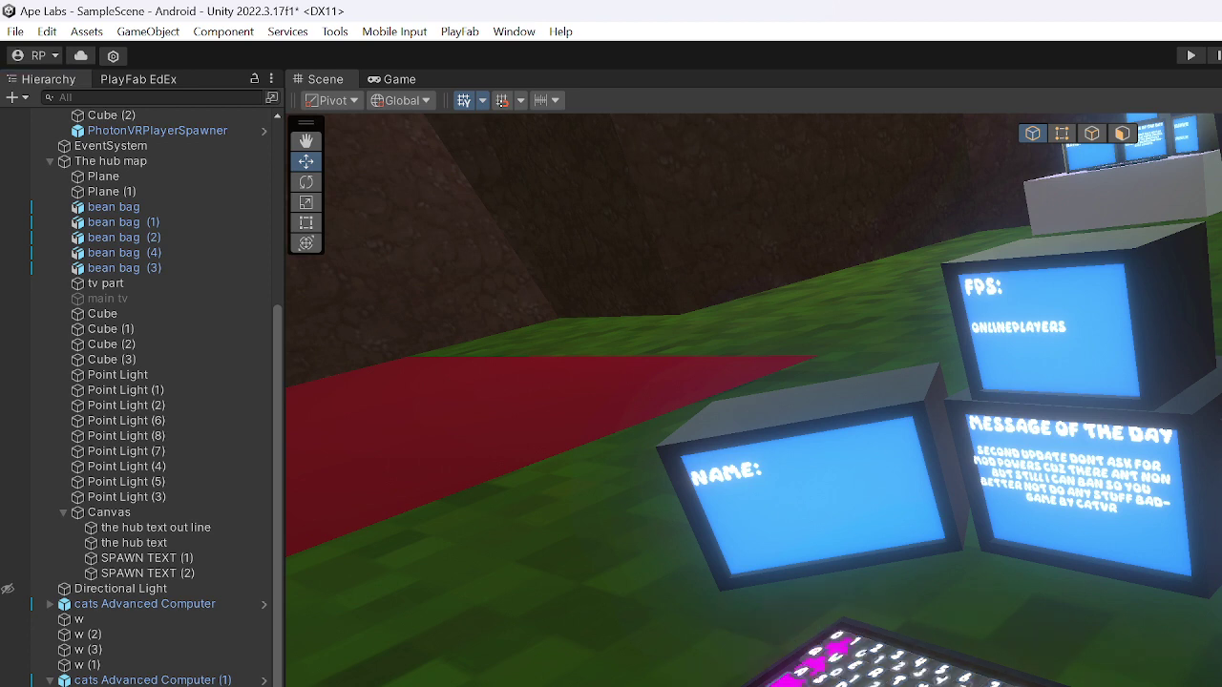
click(144, 686)
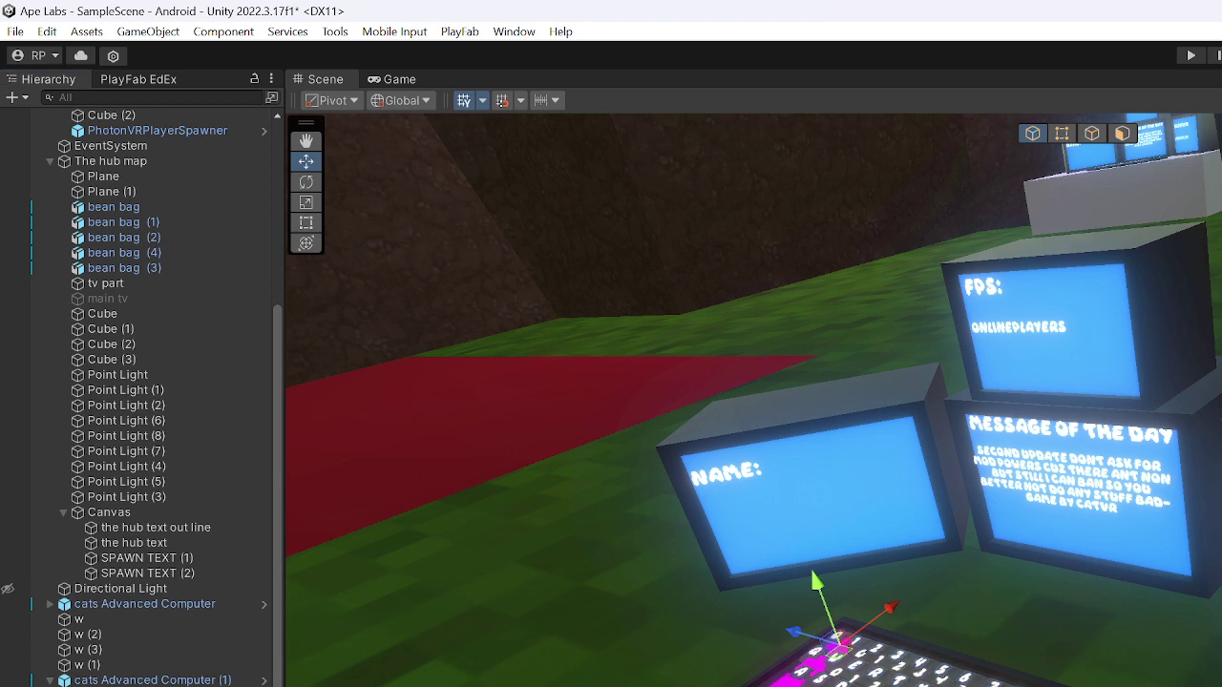
click(1187, 540)
click(153, 685)
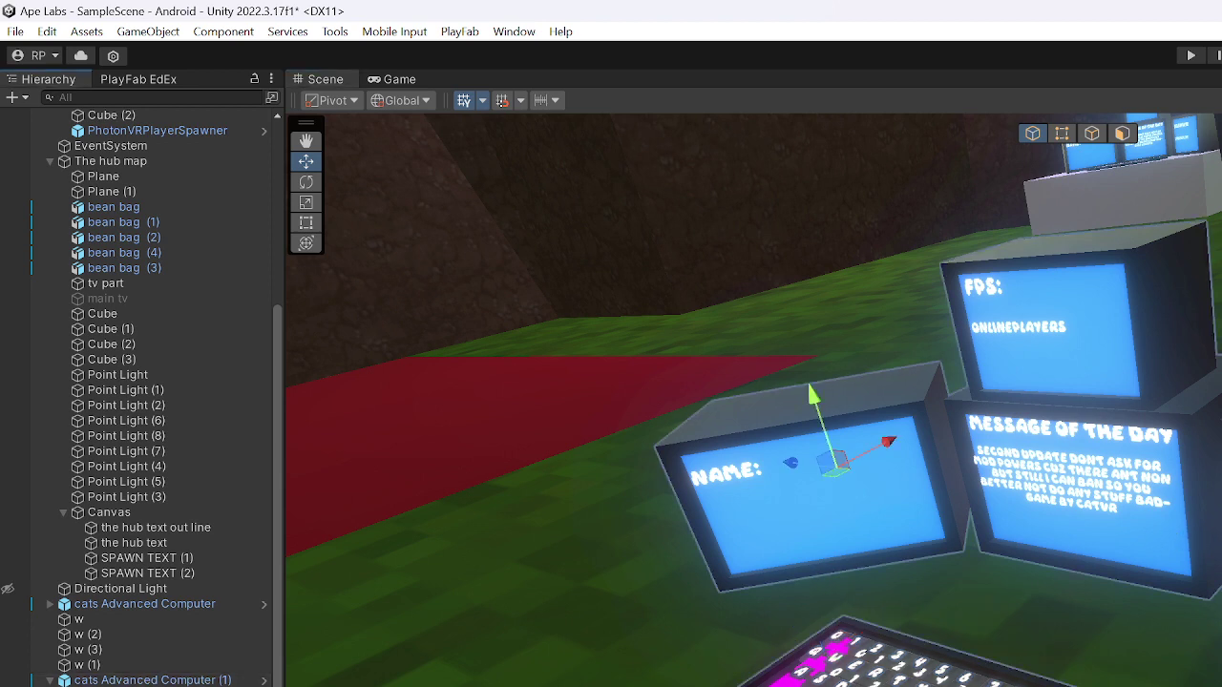
- Select the new computer's child objects one after another to identify the whole model, the name monitor and a keyboard key
click(153, 670)
click(161, 685)
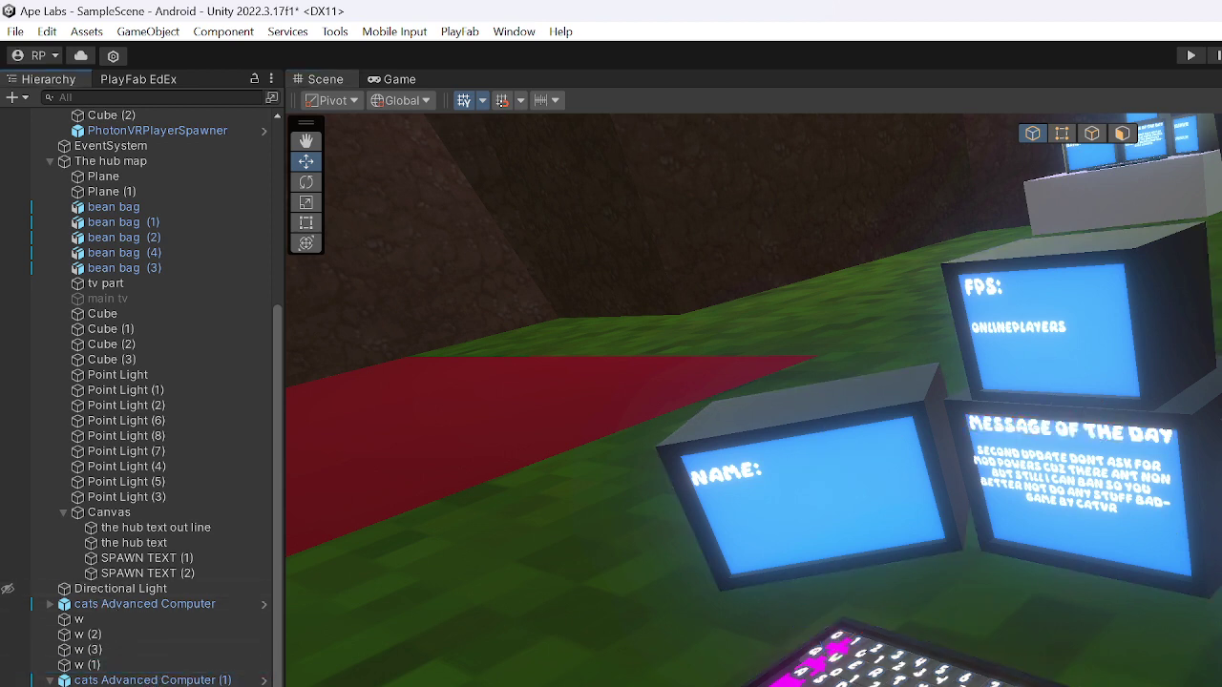
click(160, 685)
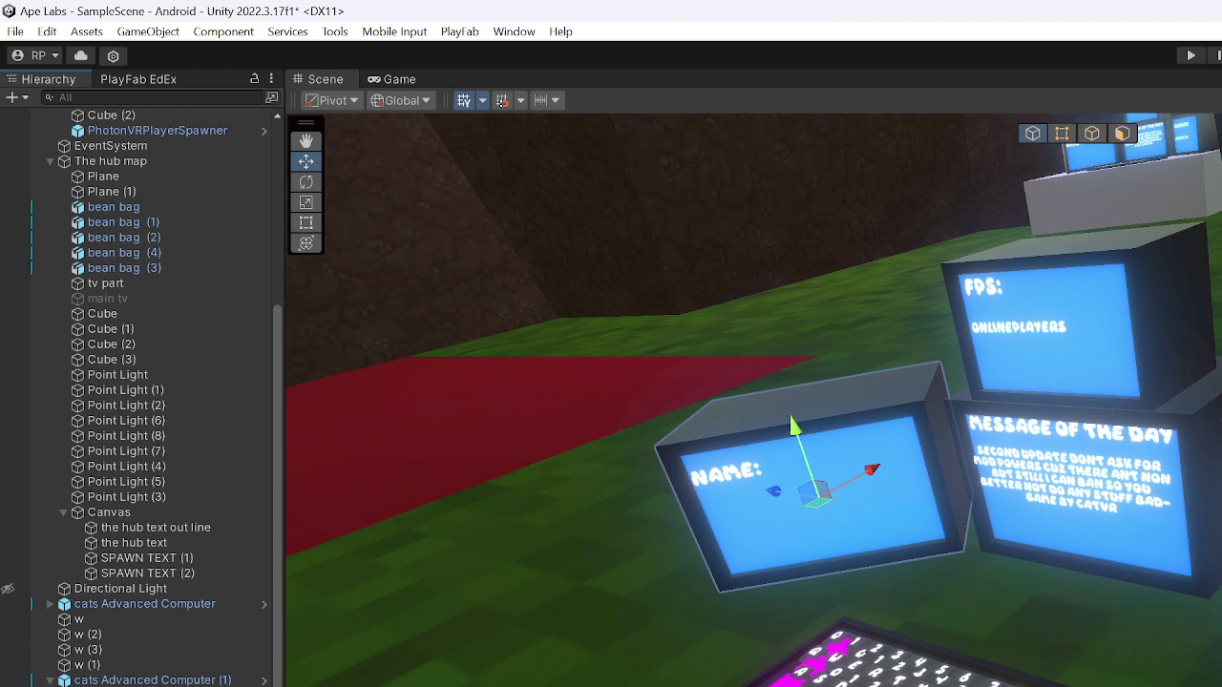
click(152, 679)
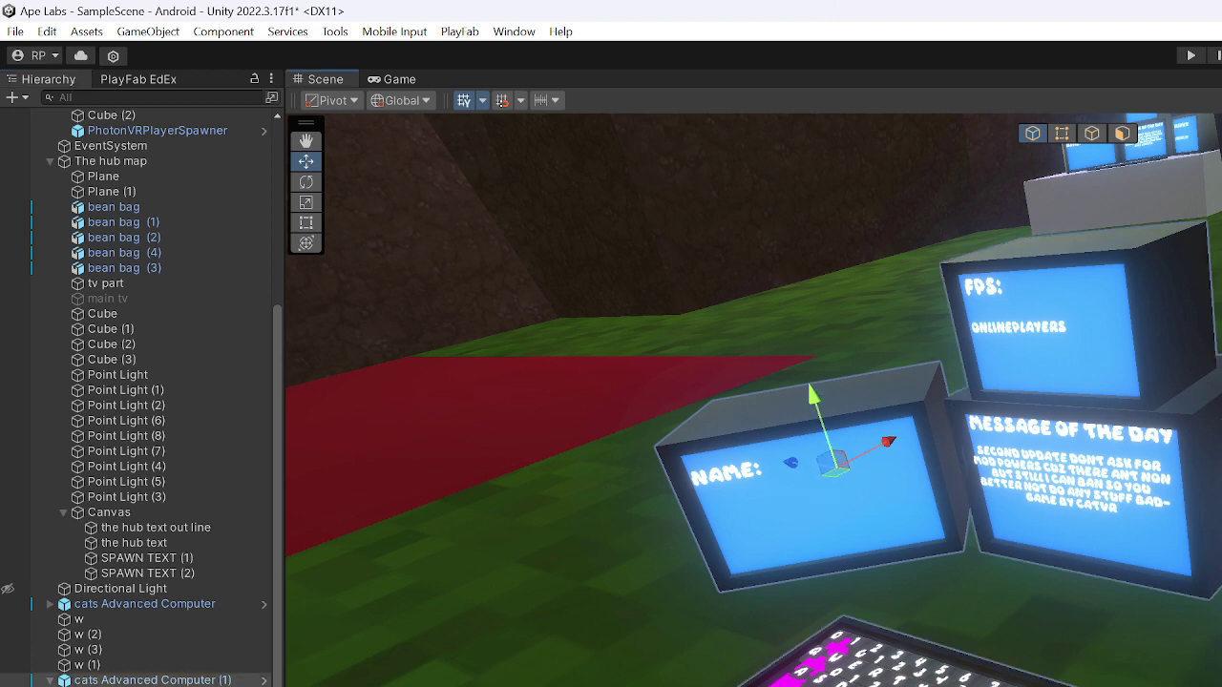
click(152, 685)
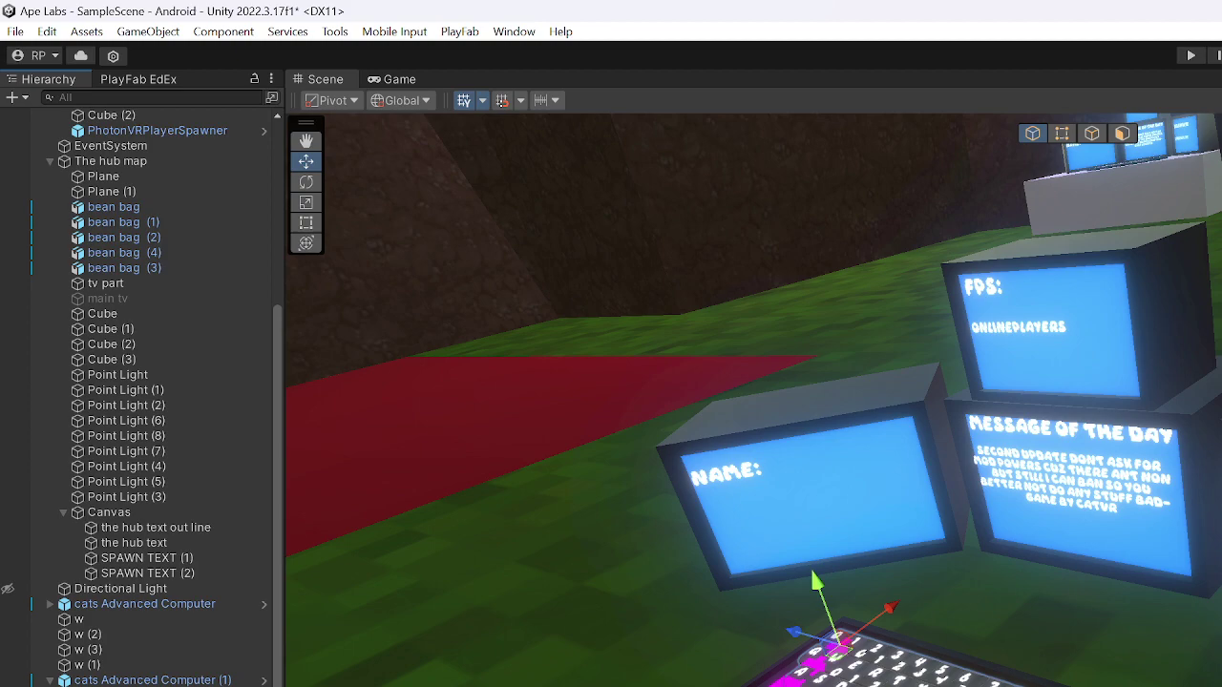
- Examine the new computer's keyboard up close, selecting its base and its pink keys beside the number rows
alt+drag(816, 633, 997, 611)
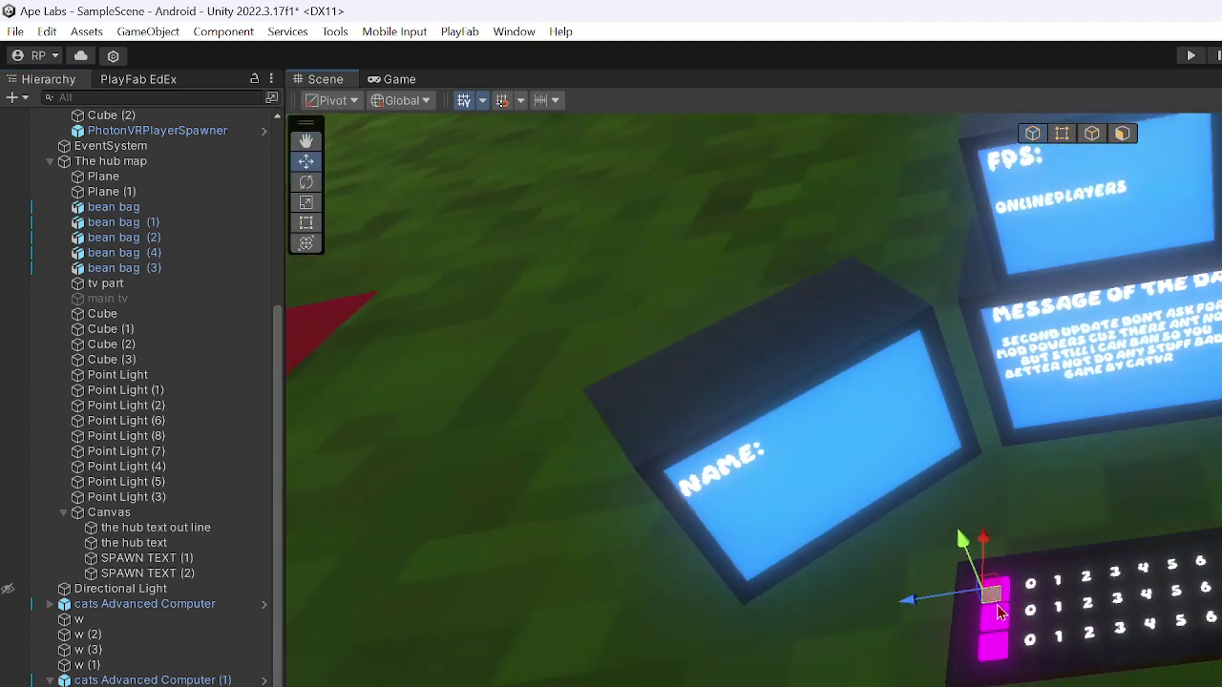
key(w)
right_drag(998, 607, 902, 643)
key(s)
click(898, 646)
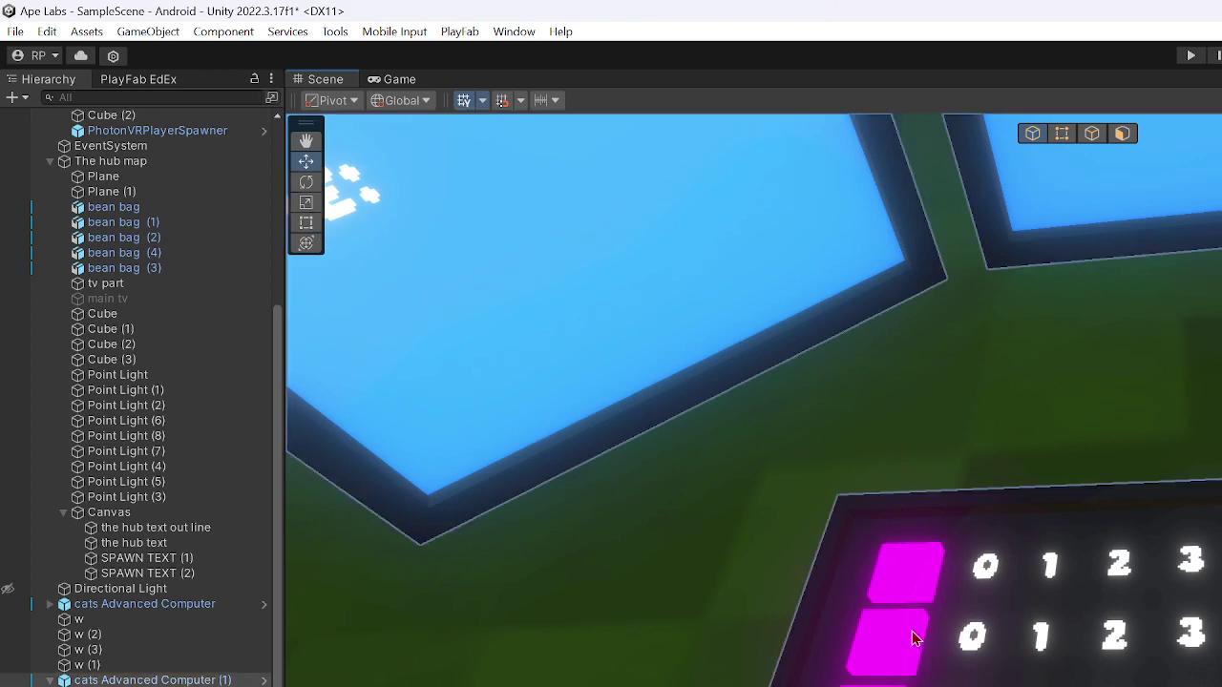
click(914, 638)
click(971, 641)
scroll(616, 575, down, 5)
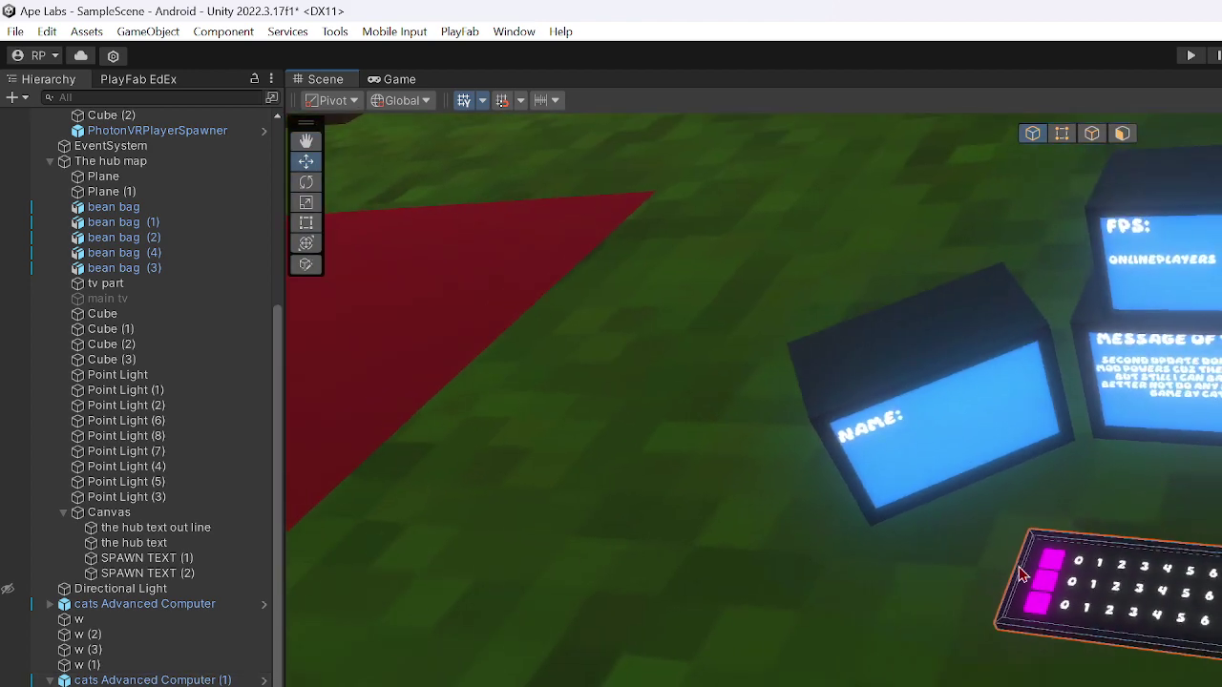
right_drag(1072, 594, 1091, 582)
scroll(1091, 581, up, 5)
scroll(740, 563, down, 5)
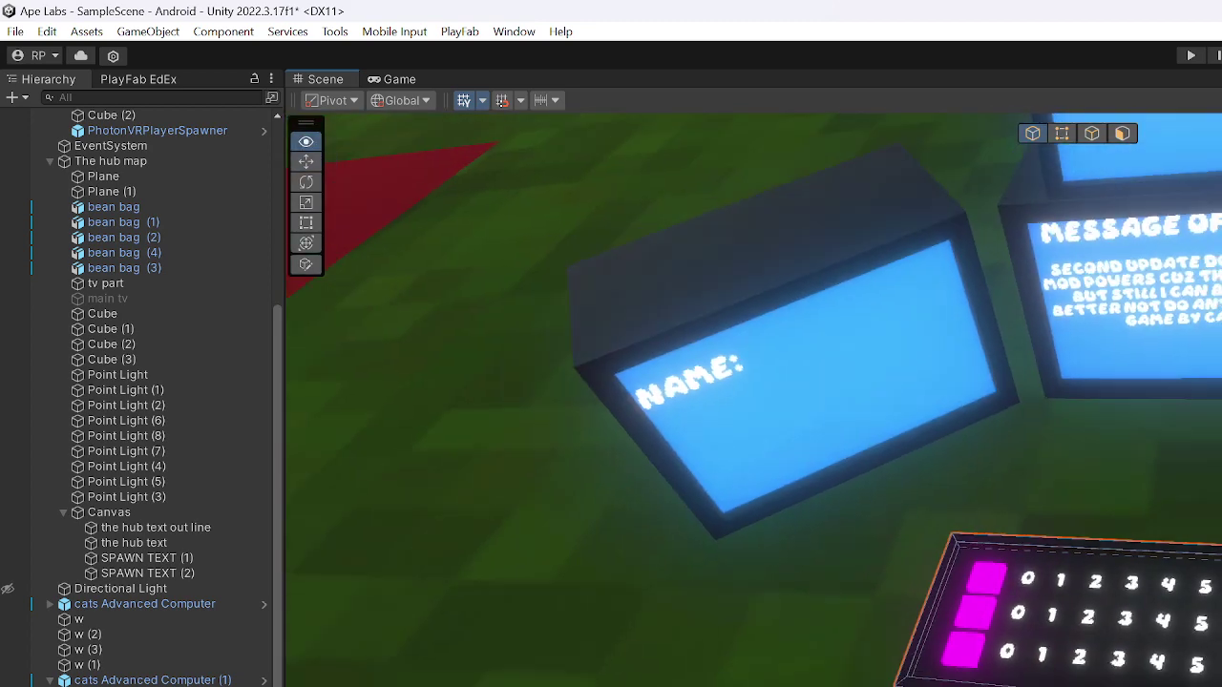
- Delete the newly added cats Advanced Computer (1) from the scene, keeping the original one on its desk
right_drag(740, 563, 718, 406)
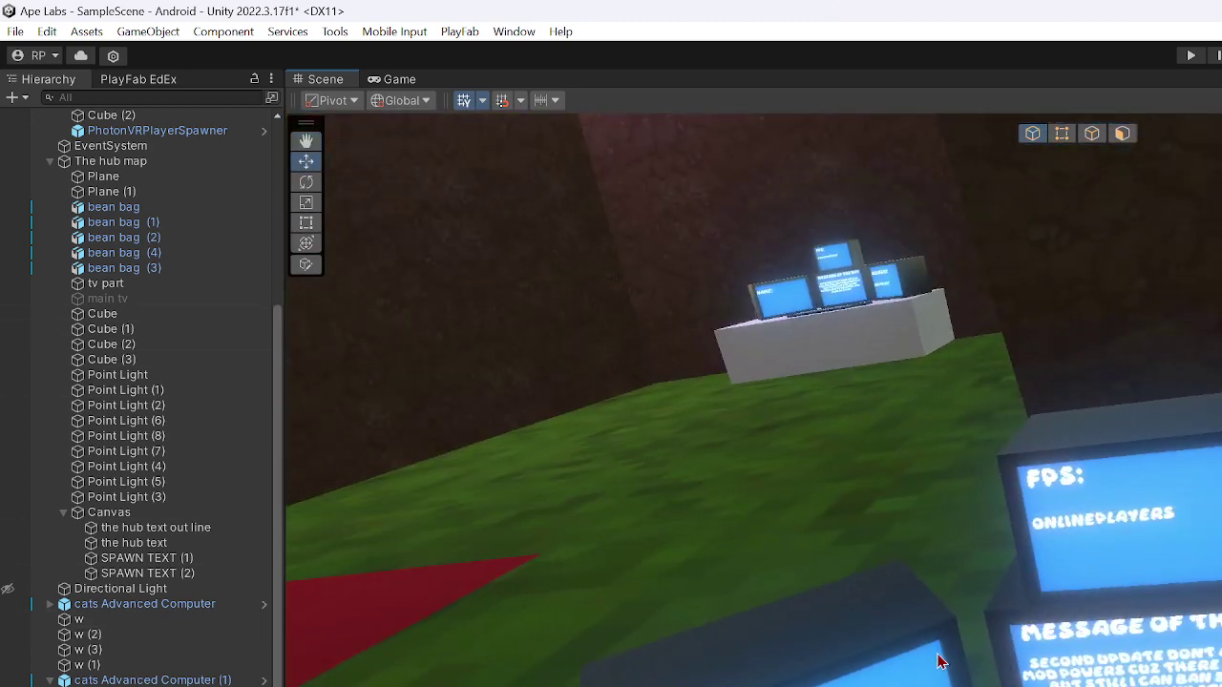
right_drag(940, 661, 852, 620)
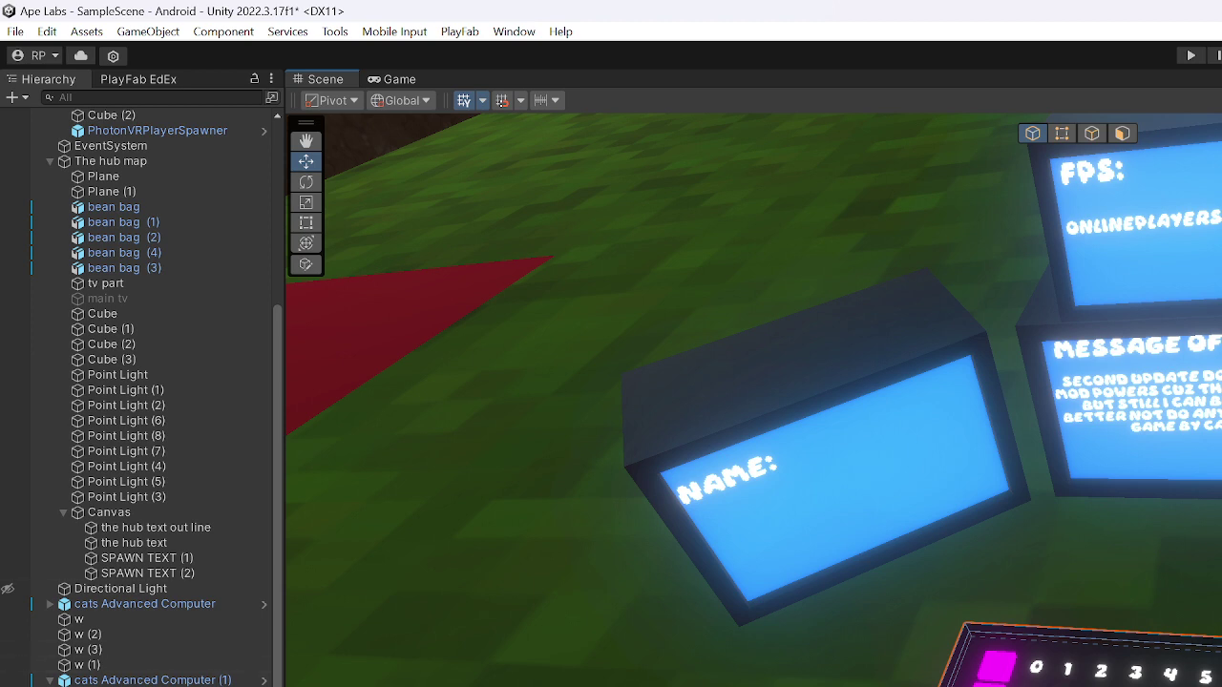
right_click(95, 680)
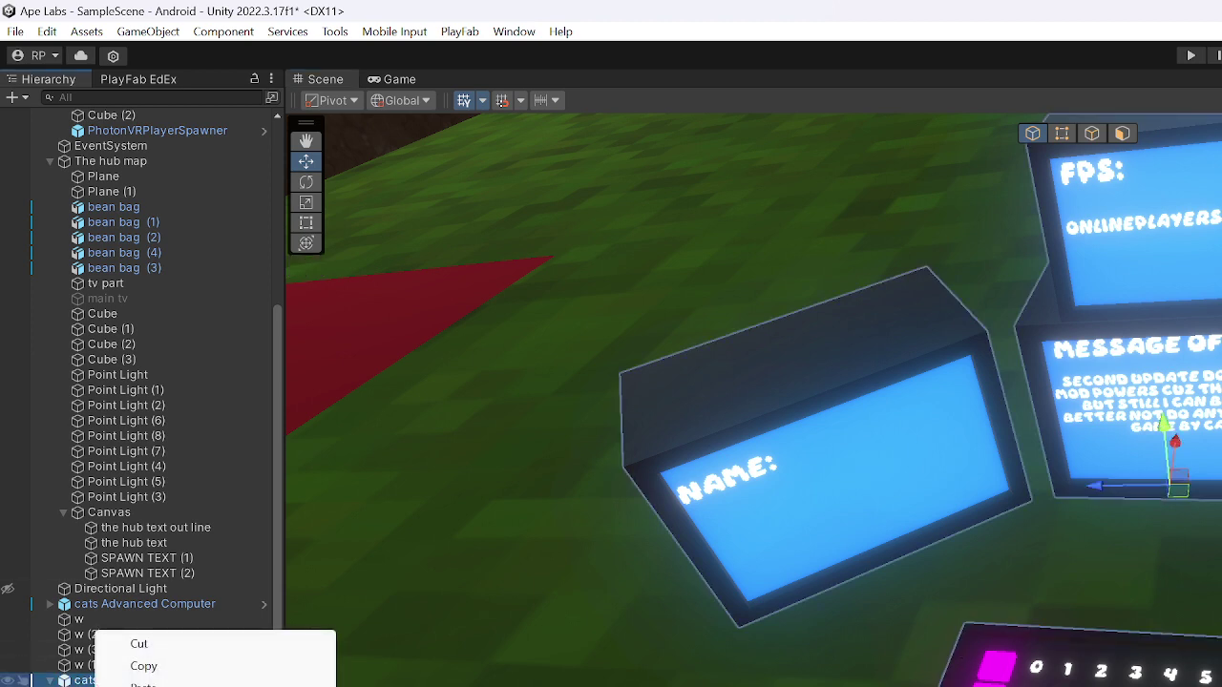
key(Delete)
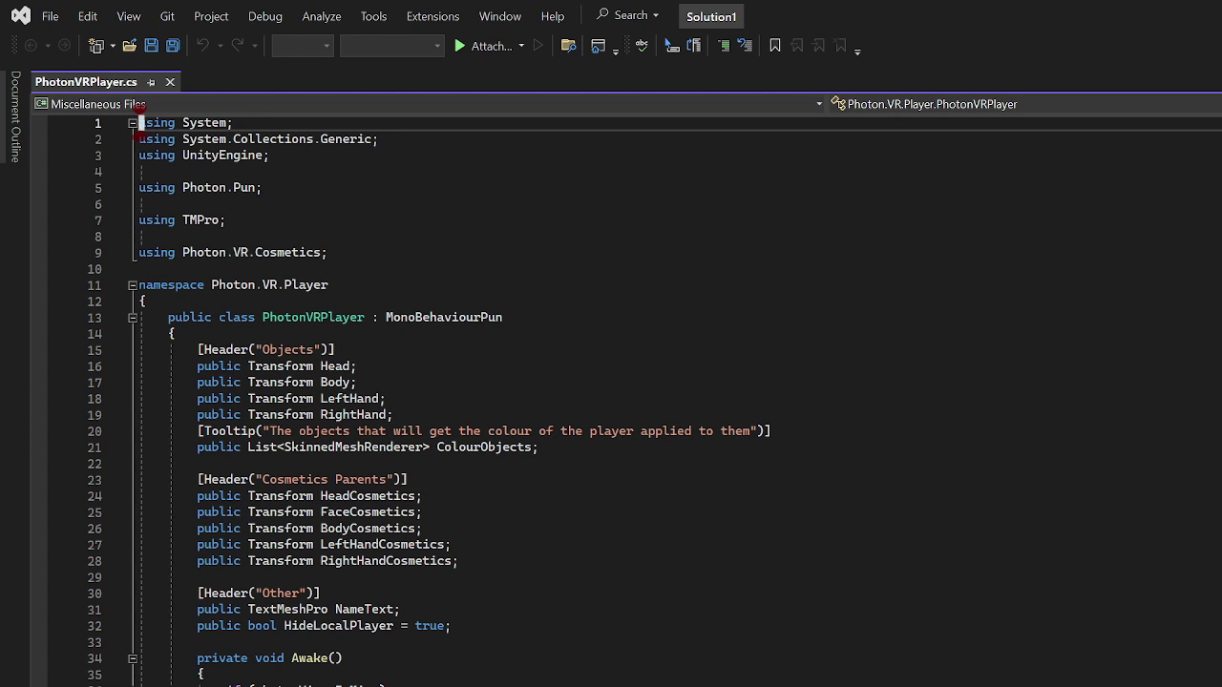
click(634, 19)
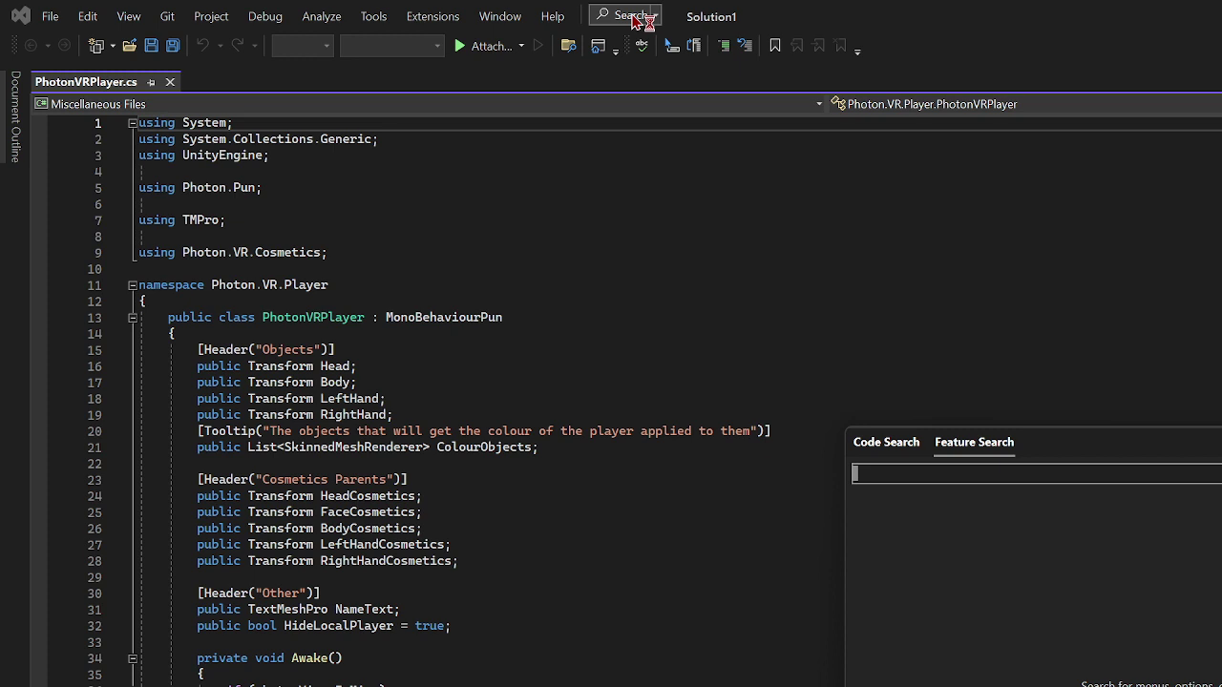
key(Escape)
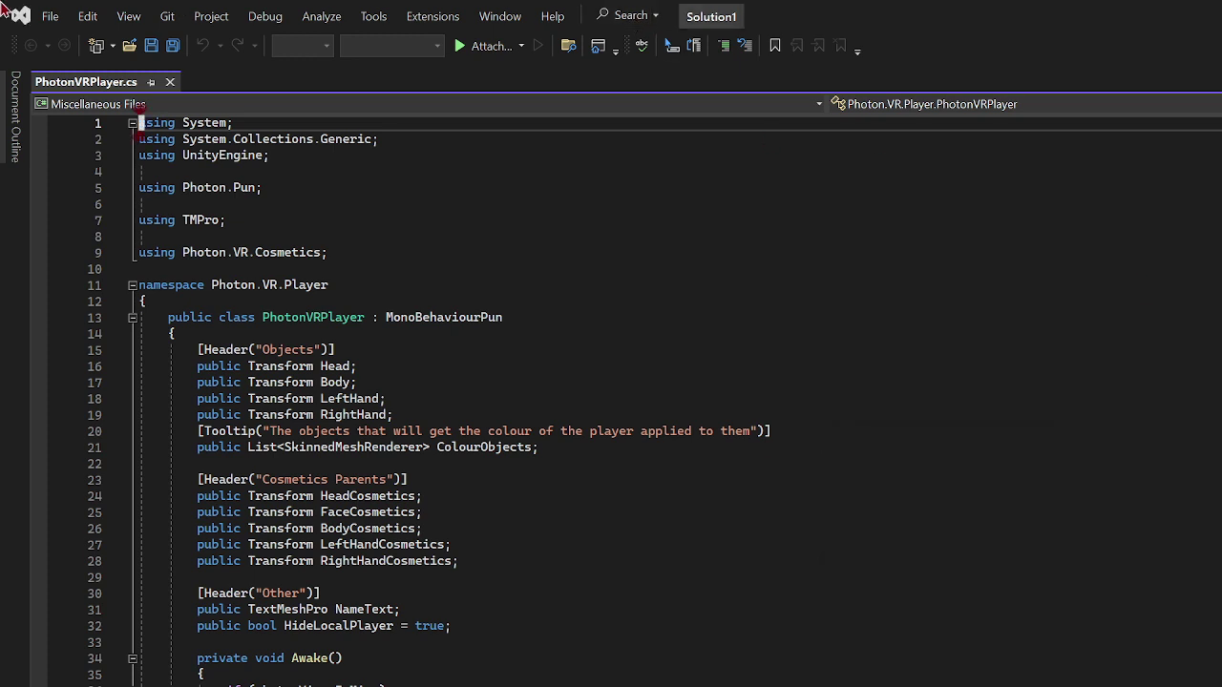
click(49, 17)
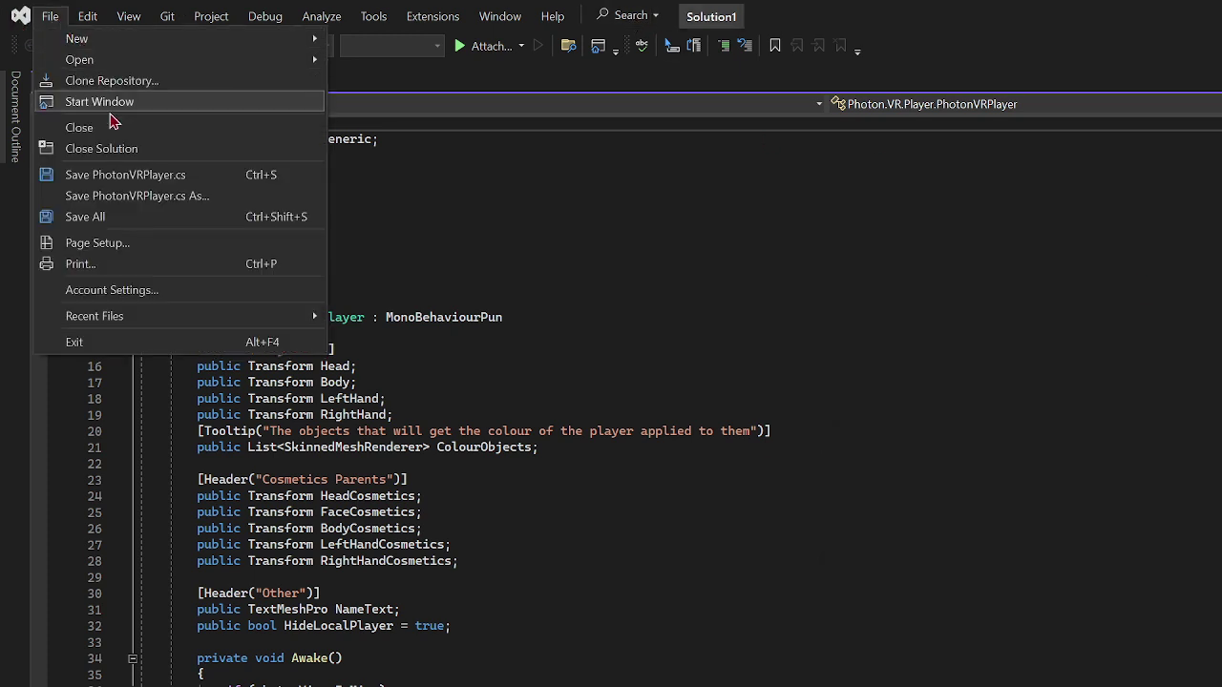
click(741, 284)
- Read through the PhotonVRPlayer.cs script from its namespace declaration down to the player value refresh code, returning to the start
double_click(329, 284)
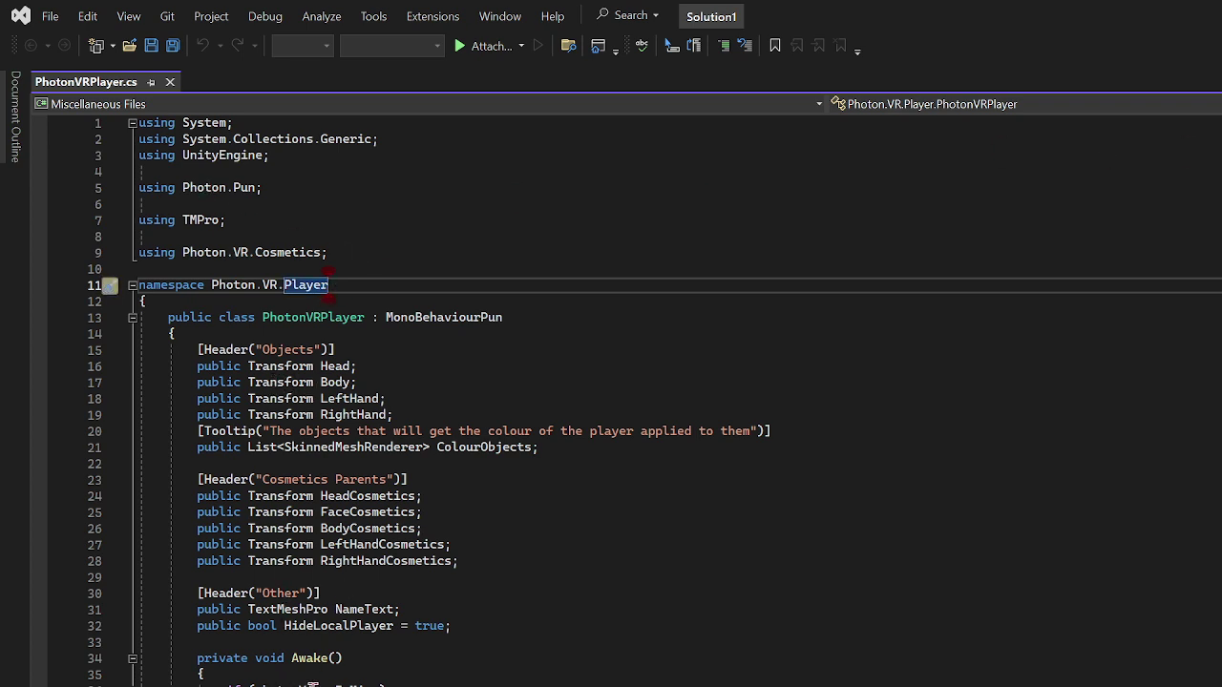
scroll(329, 284, down, 6)
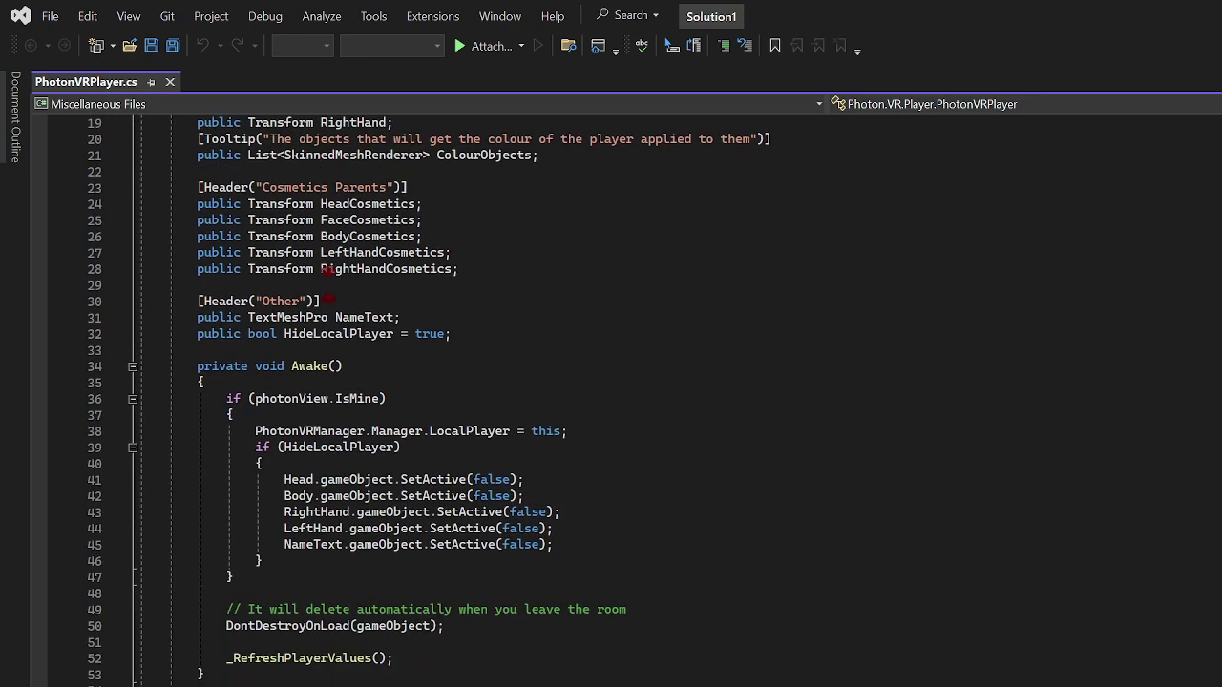
scroll(327, 272, down, 3)
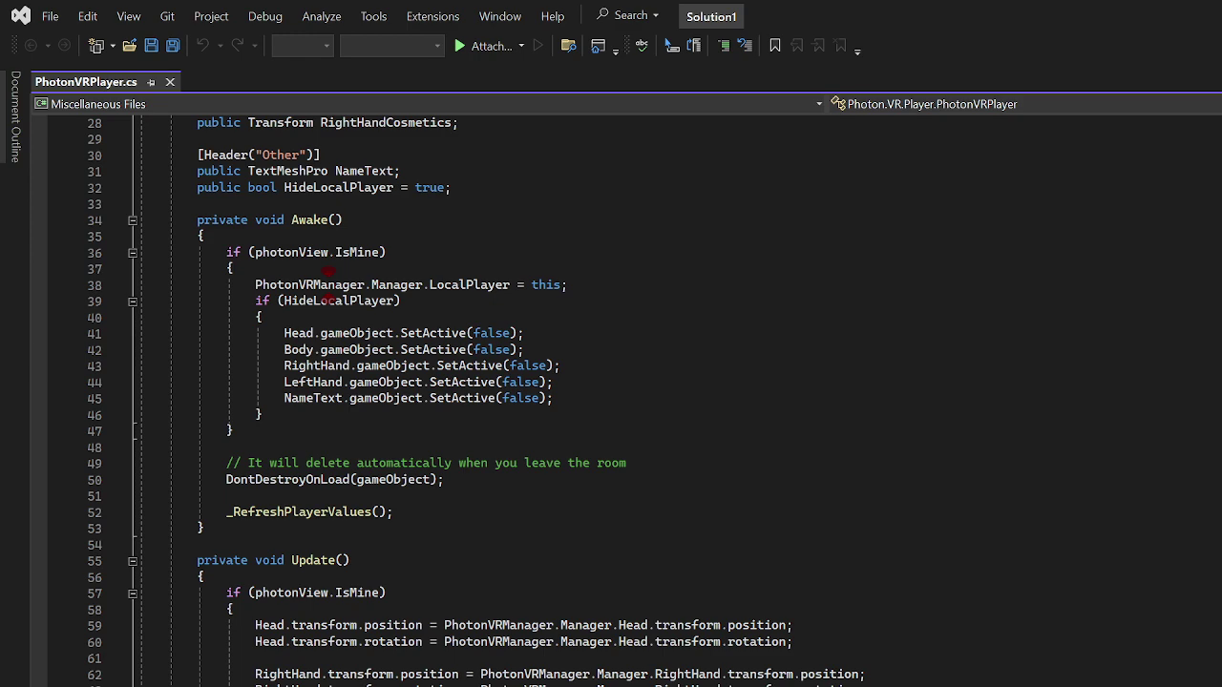
scroll(328, 272, down, 5)
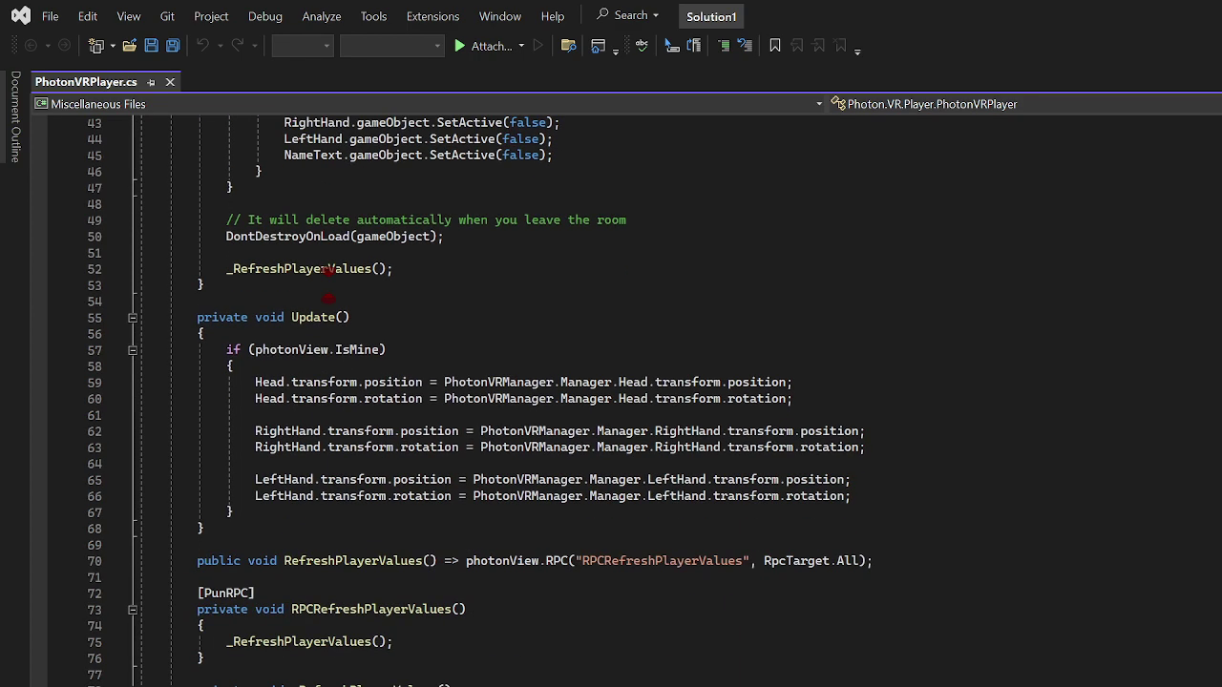
scroll(327, 272, down, 7)
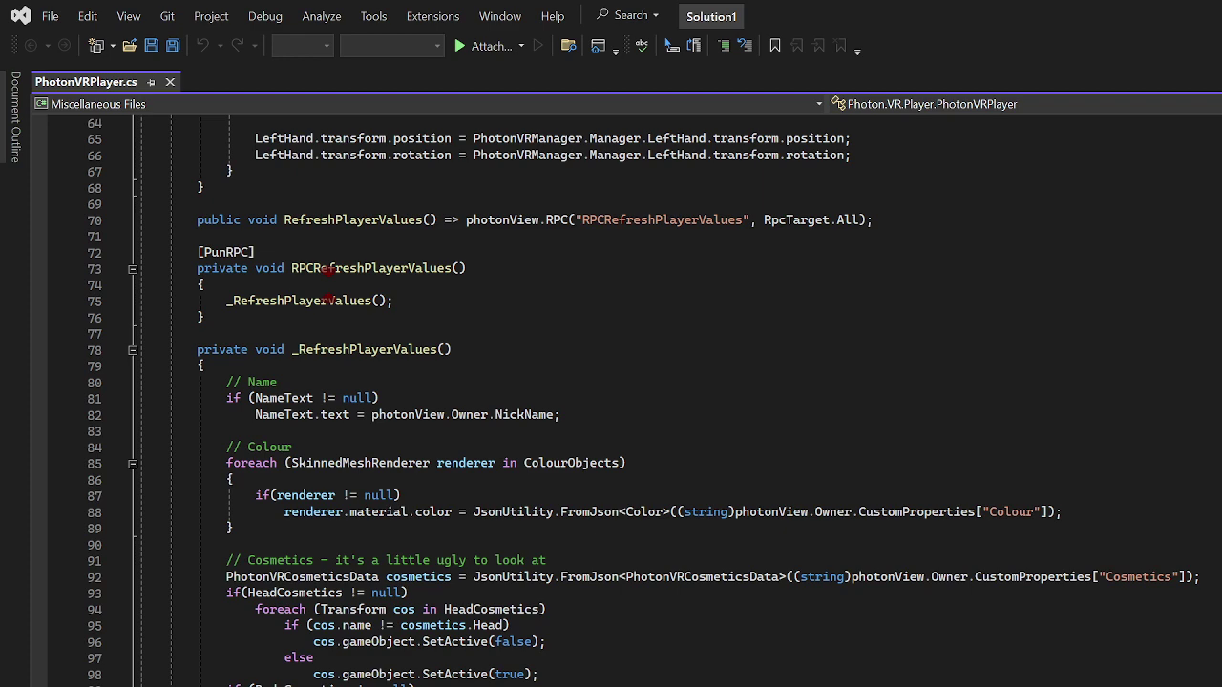
scroll(327, 272, up, 8)
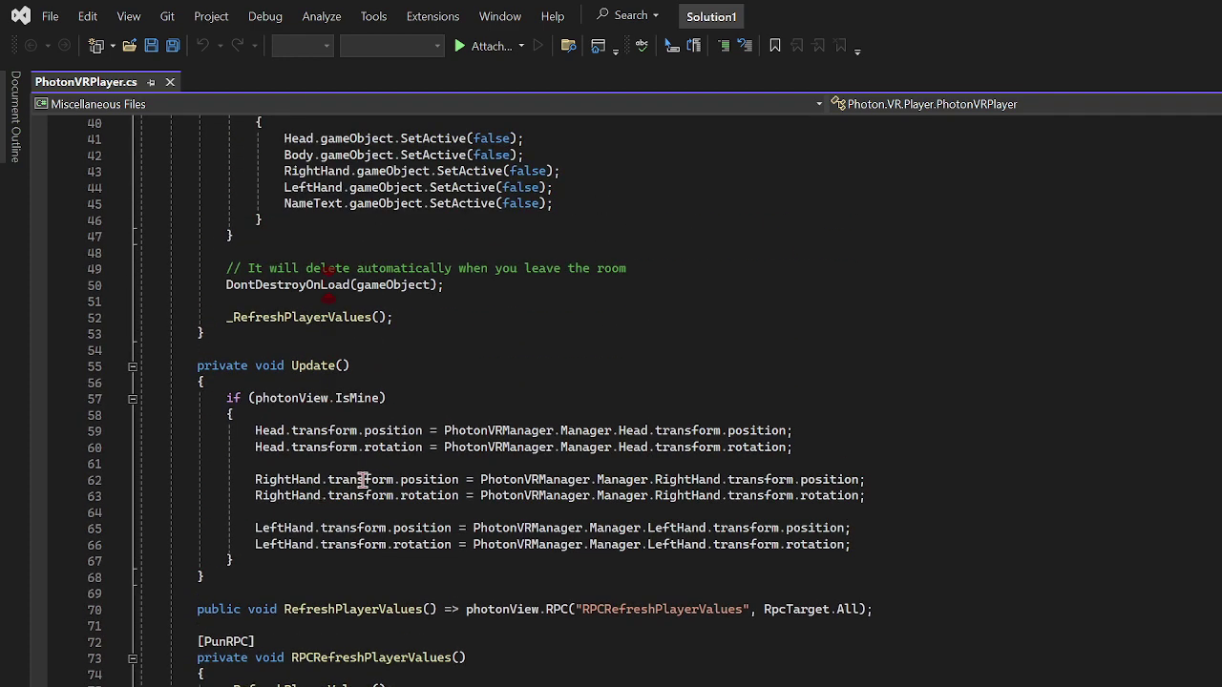
scroll(363, 480, up, 11)
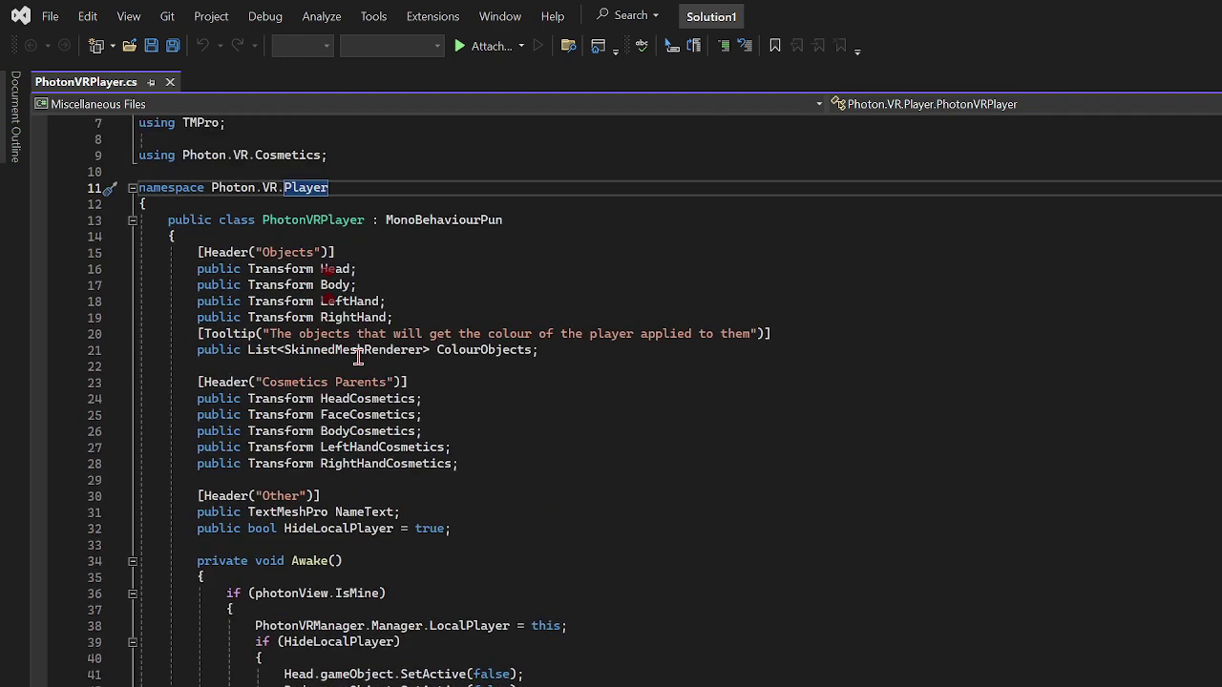
scroll(358, 356, up, 2)
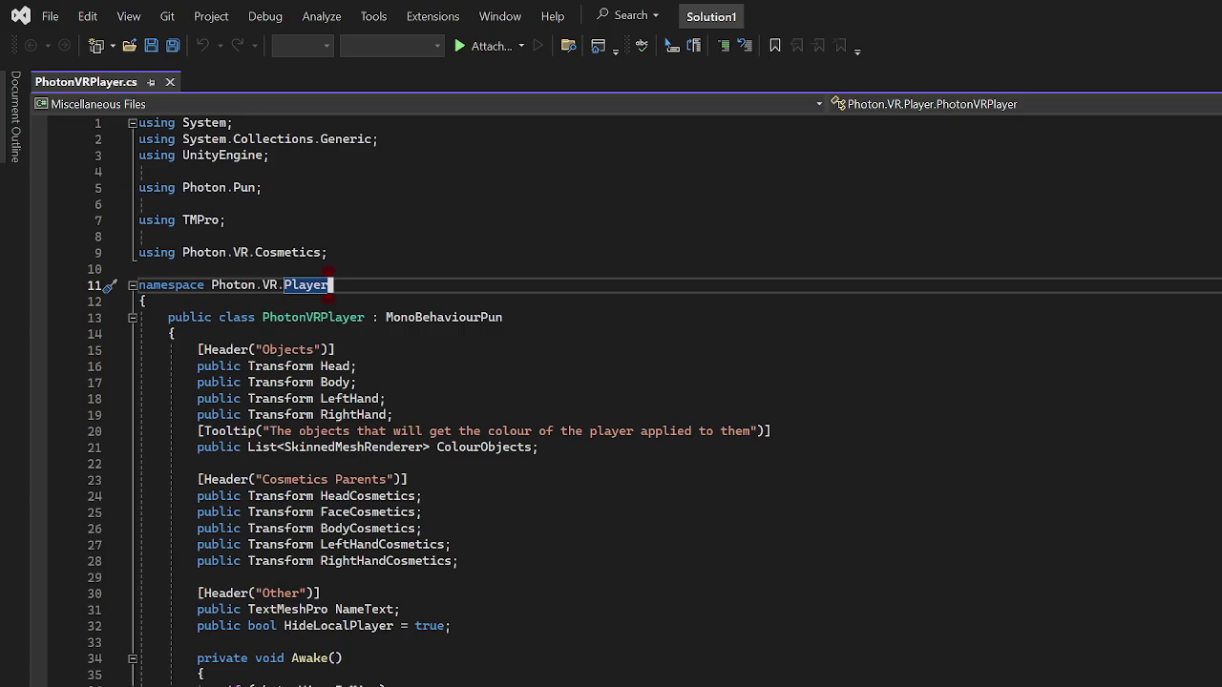
- Switch to the browser, open YouTube in a new tab, search for "b awesome" and open the B.Awesome channel's videos
key(alt+Tab)
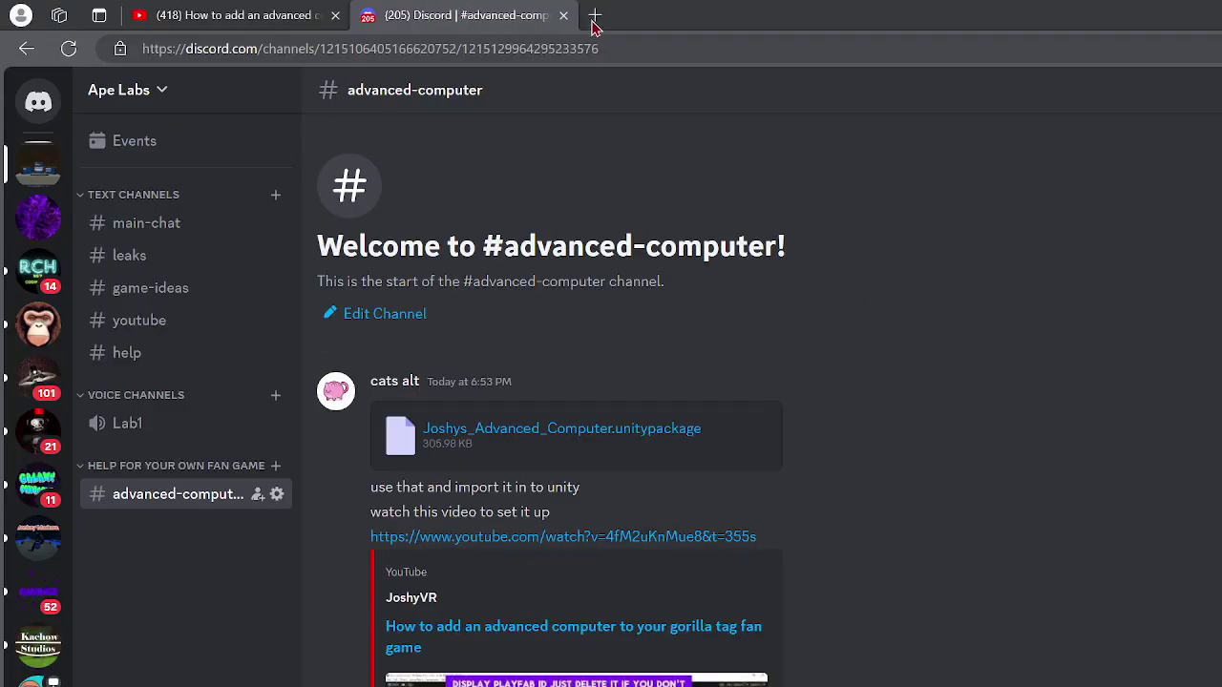
click(592, 14)
text(y)
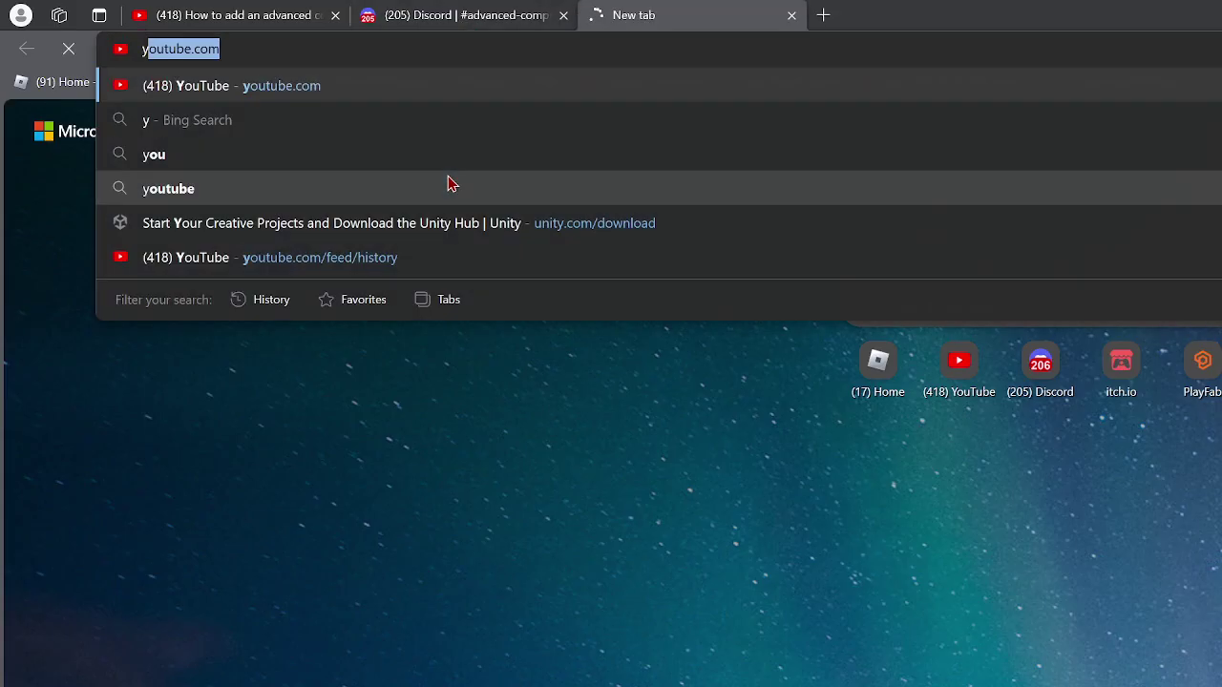
text(outube.com)
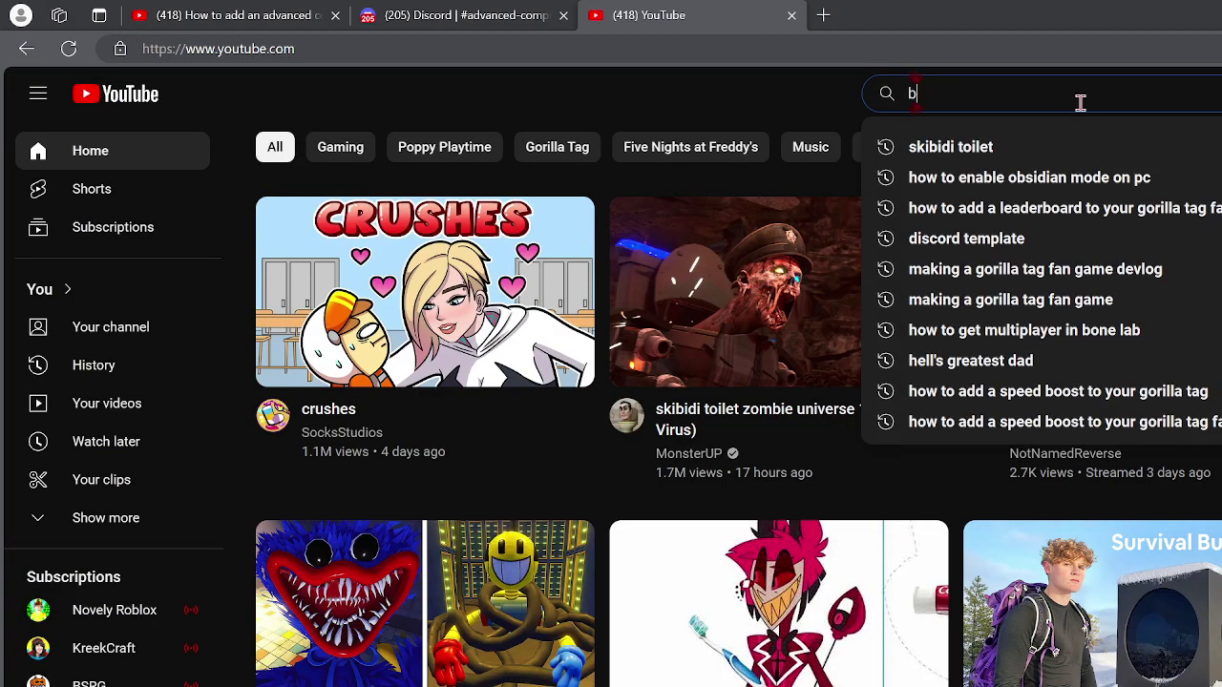
text(w)
click(1031, 147)
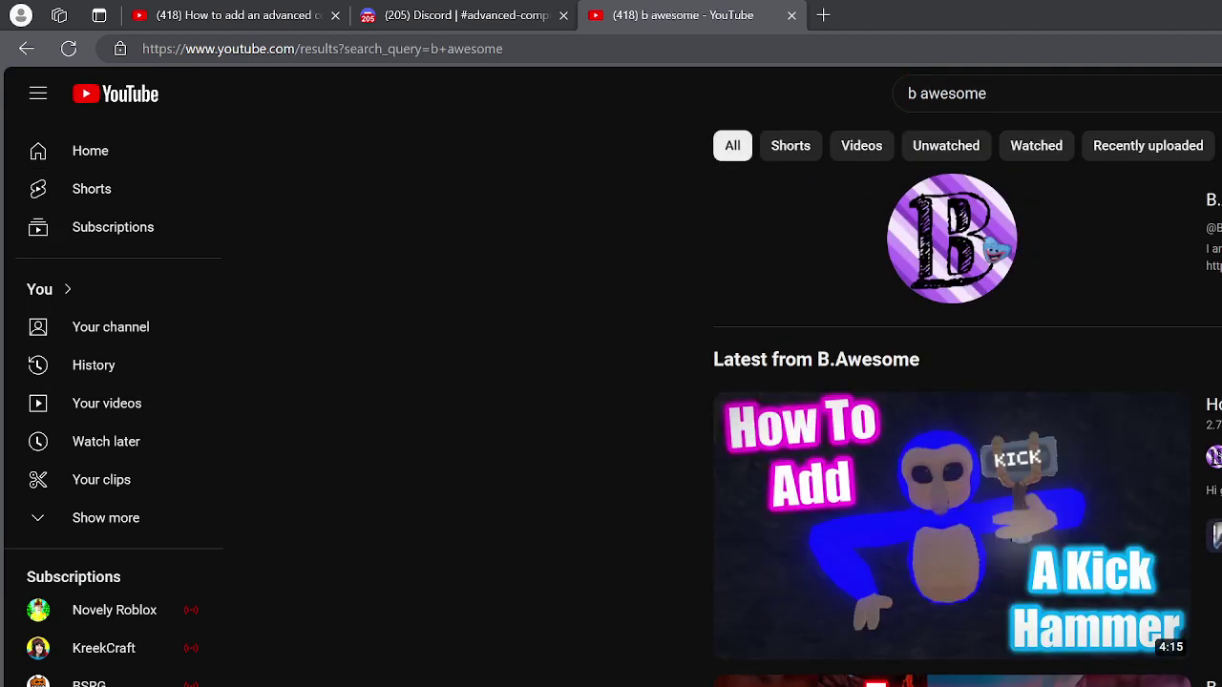
click(997, 250)
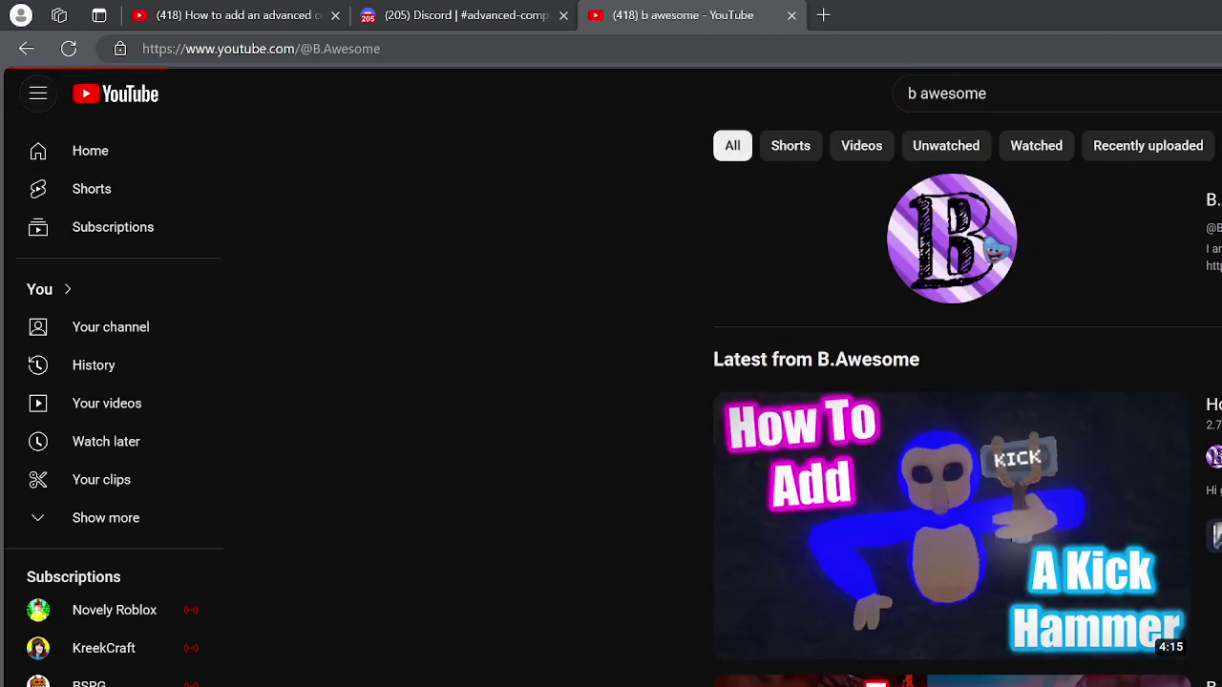
click(790, 563)
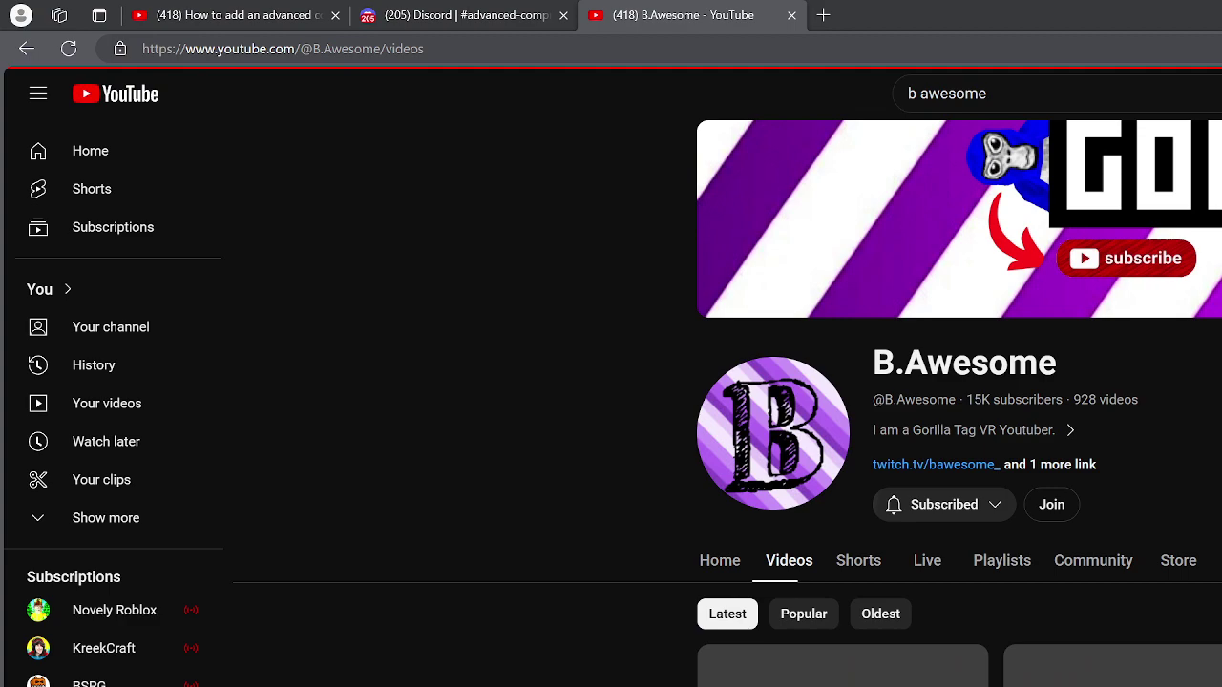
- Browse B.Awesome's uploaded videos for the Gorilla Tag fan game tutorials on PlayFab and networking features
scroll(727, 402, down, 10)
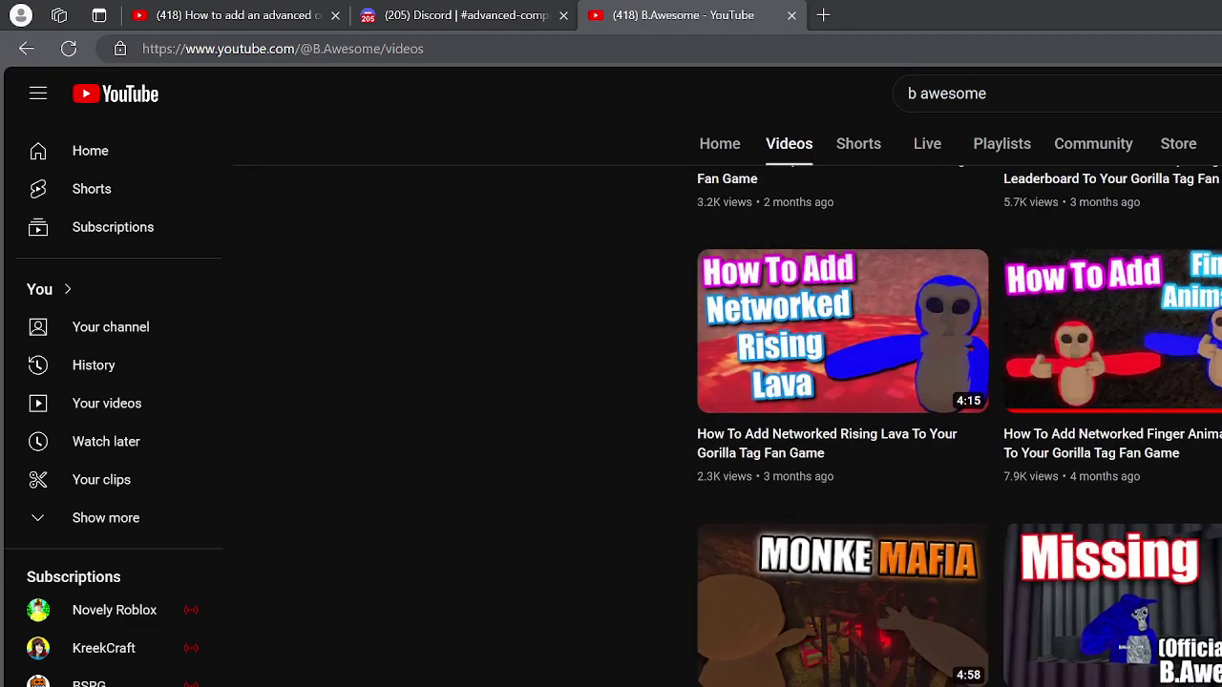
scroll(959, 420, down, 2)
scroll(959, 425, down, 12)
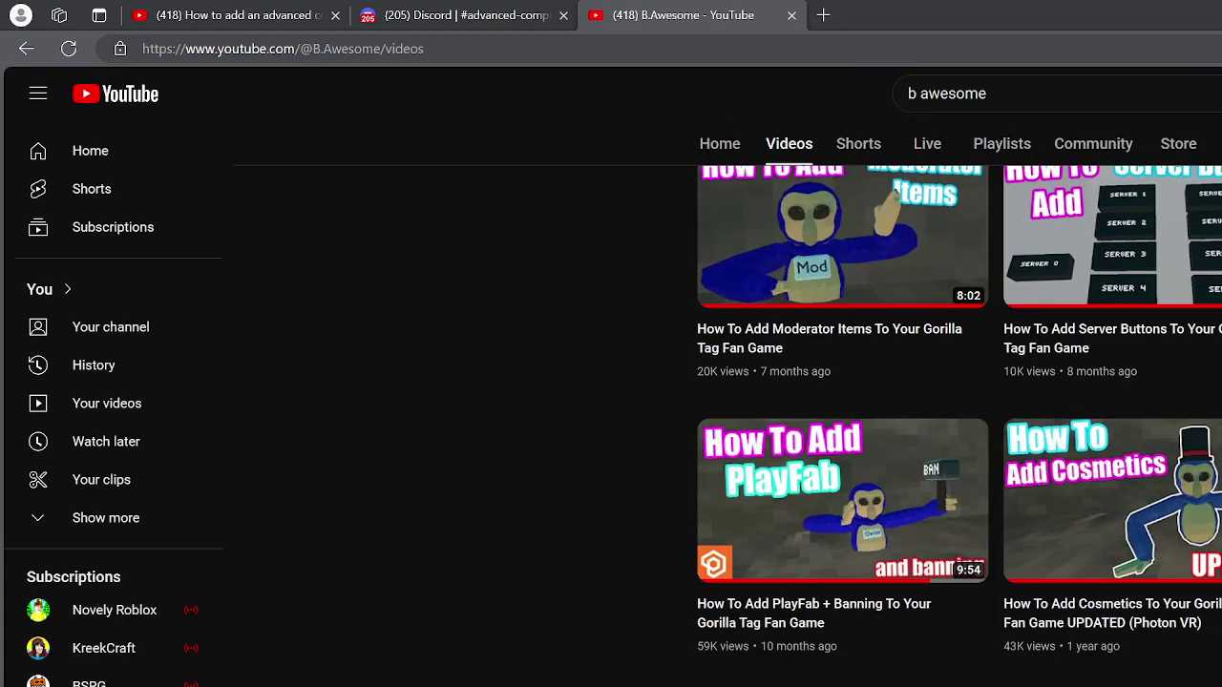
scroll(959, 426, up, 20)
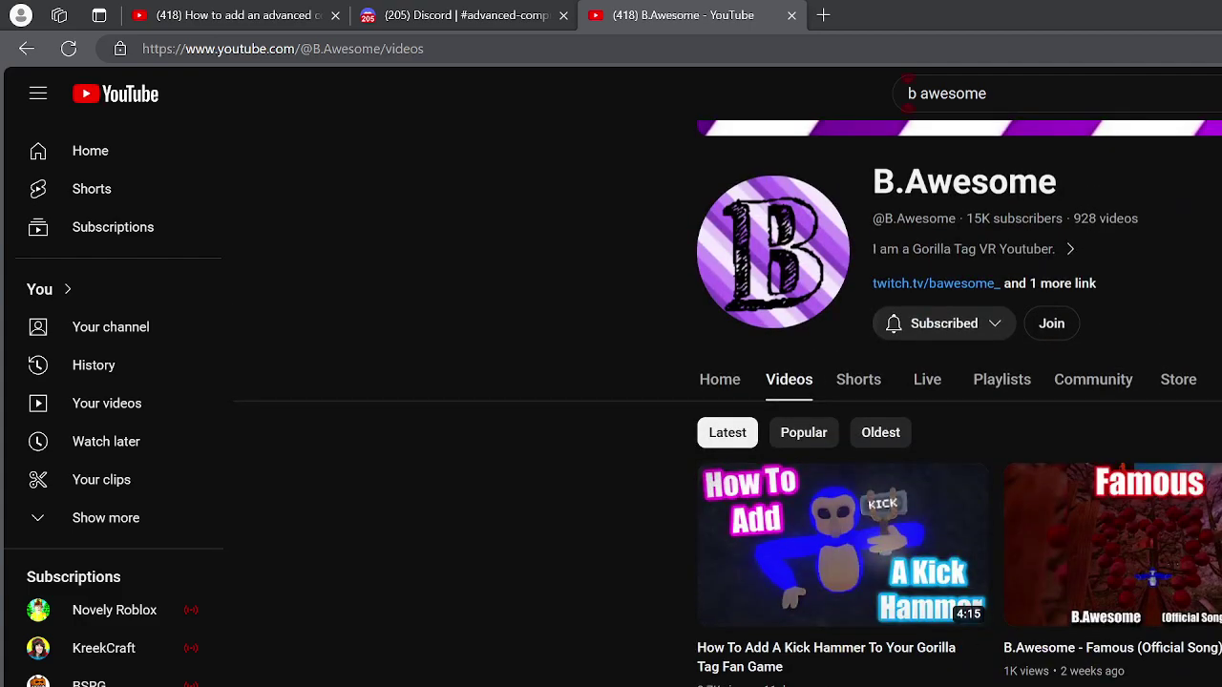
- Close the B.Awesome tab, highlight the advanced computer tutorial video's address and go back to the Discord channel
click(791, 15)
click(328, 12)
click(513, 43)
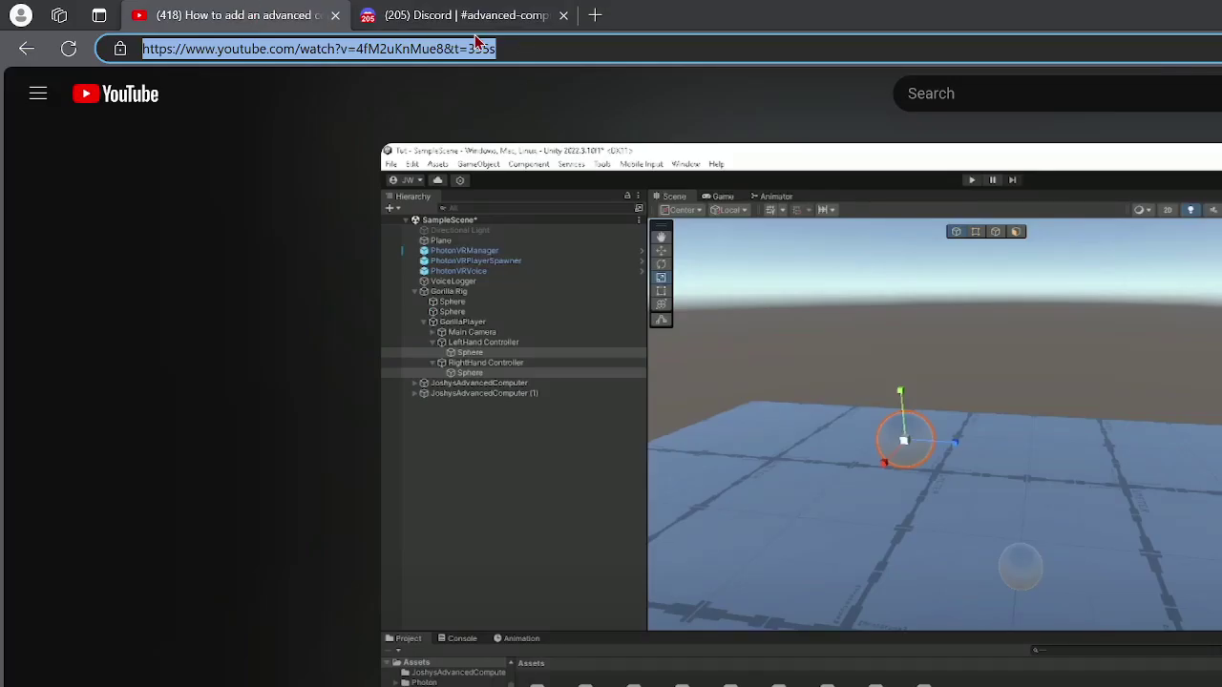
click(511, 19)
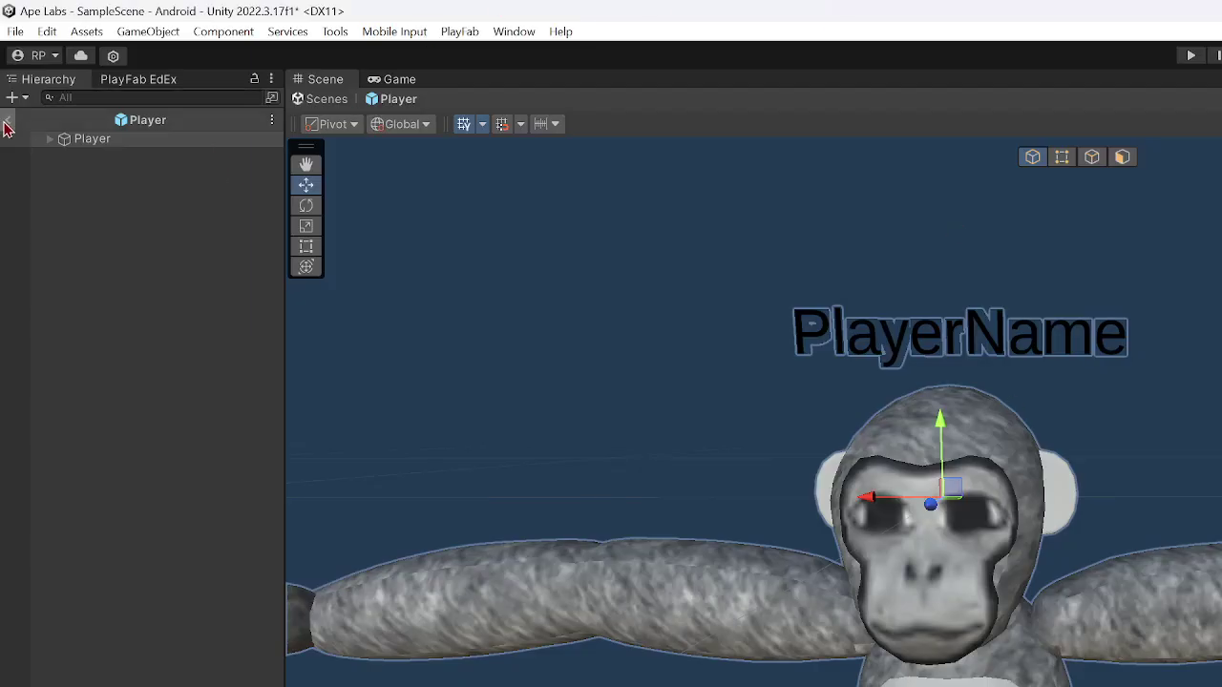
- Leave the Player prefab, run SampleScene in Play mode and keep the Scene view displayed
click(17, 124)
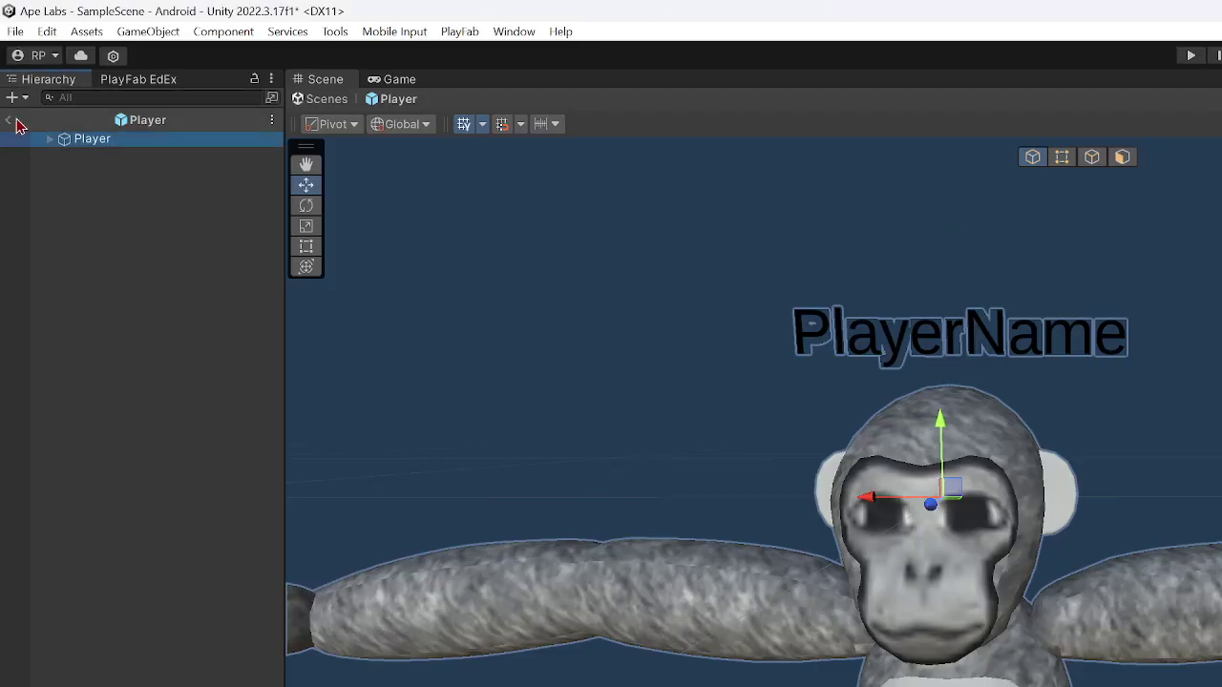
click(1190, 56)
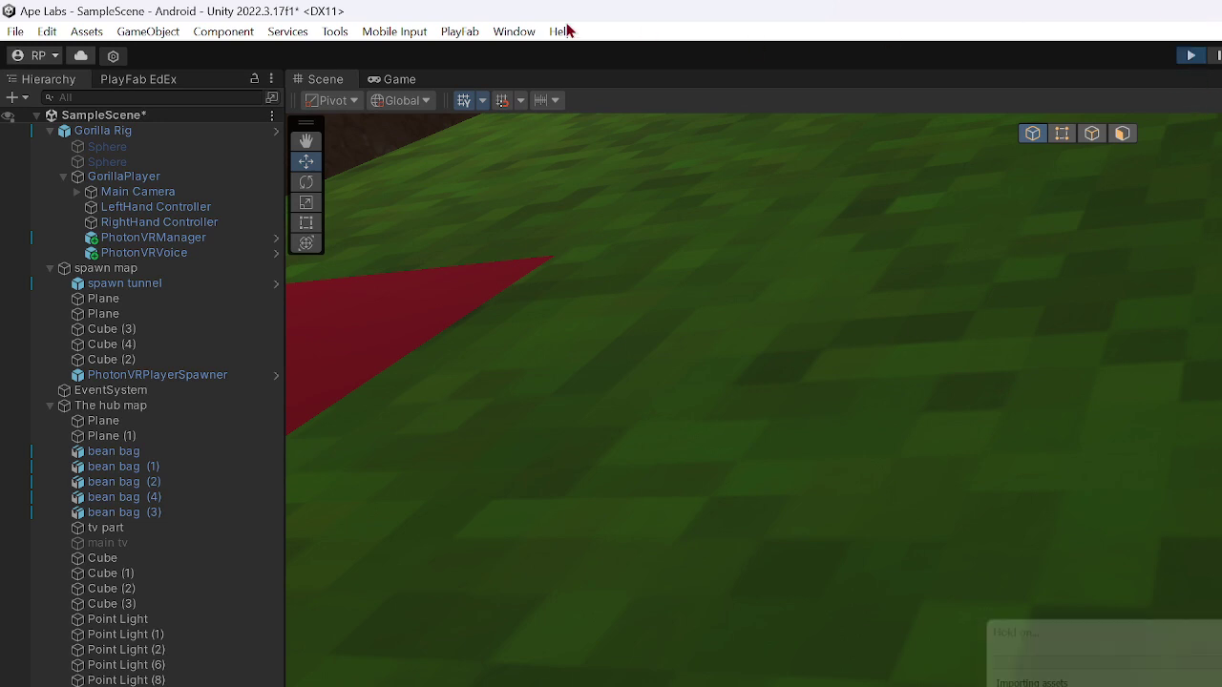
click(374, 82)
click(325, 86)
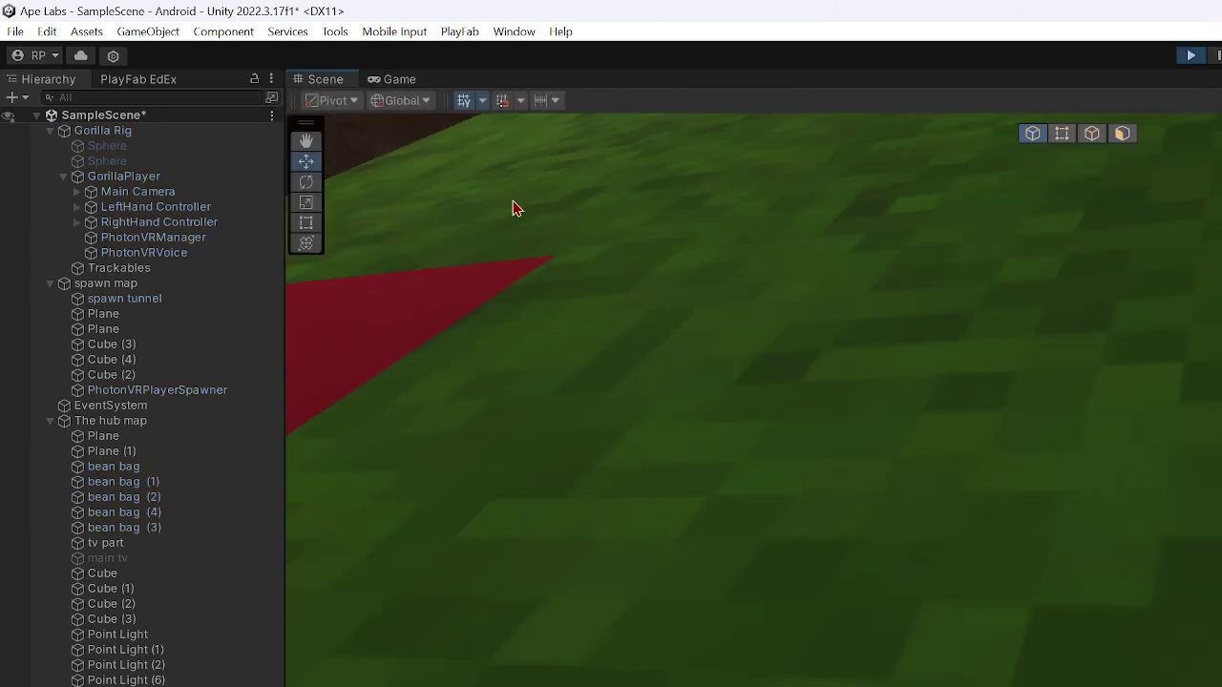
- Look around the running scene to examine the advanced computer's monitors and the player's spot near the red path
right_drag(955, 321, 610, 81)
right_drag(611, 382, 802, 305)
right_drag(725, 381, 1002, 429)
key(w)
right_drag(1079, 659, 1096, 674)
key(w)
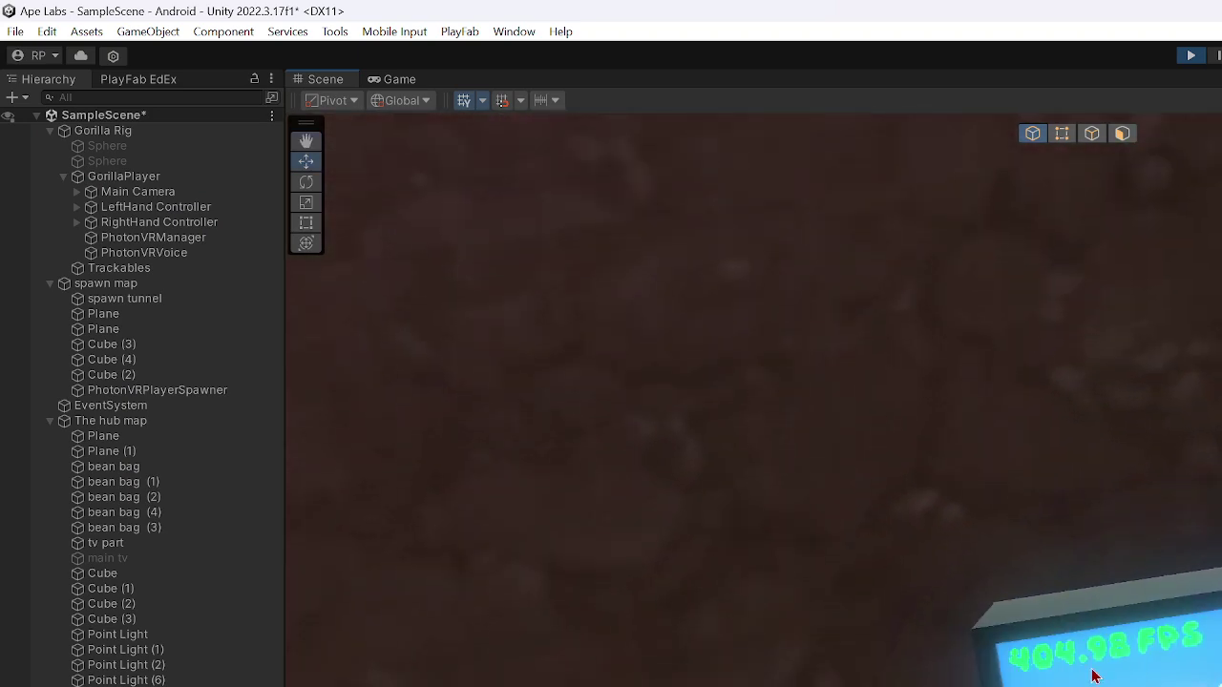
right_drag(1205, 626, 1205, 683)
right_drag(1164, 620, 352, 658)
key(s)
key(w)
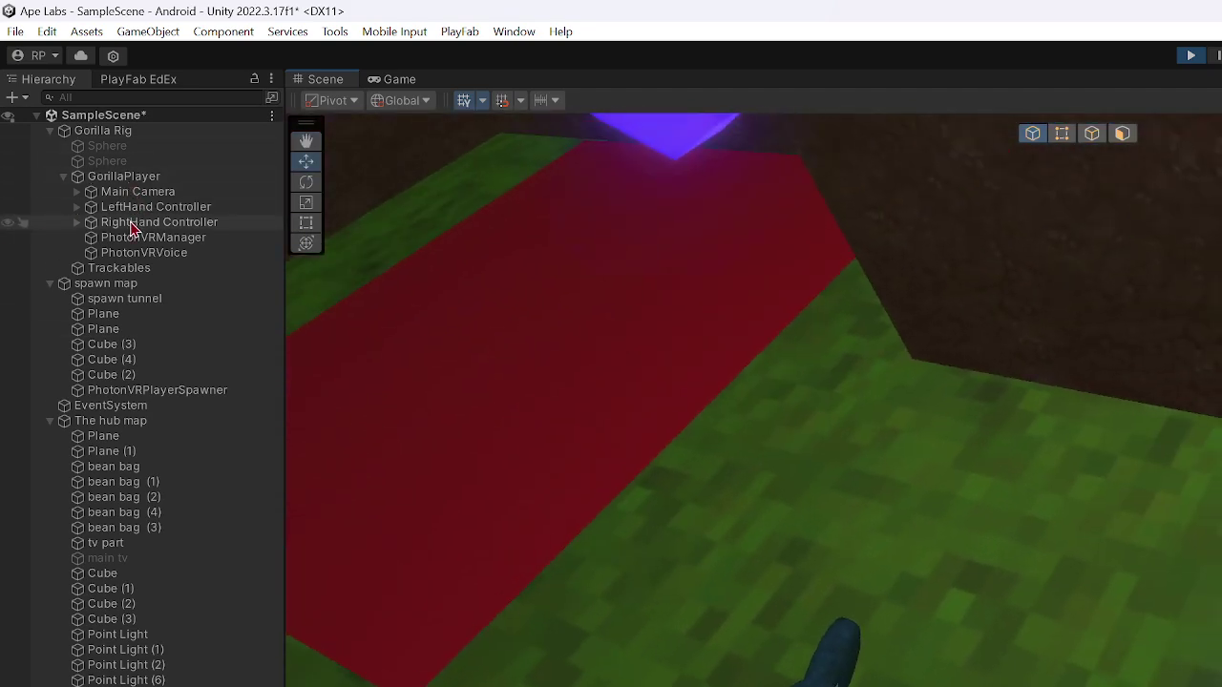
- Select the Gorilla Rig, move it towards the advanced computer and frame its LeftHand Controller
click(102, 131)
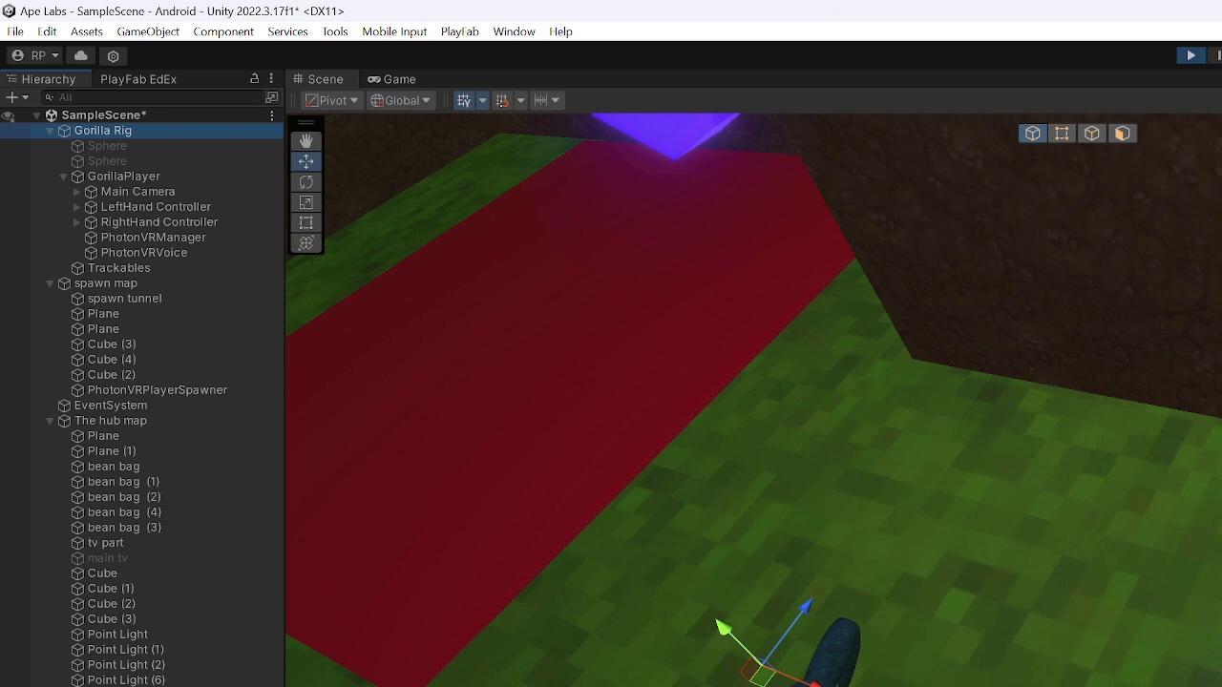
drag(761, 674, 763, 686)
right_drag(764, 686, 945, 686)
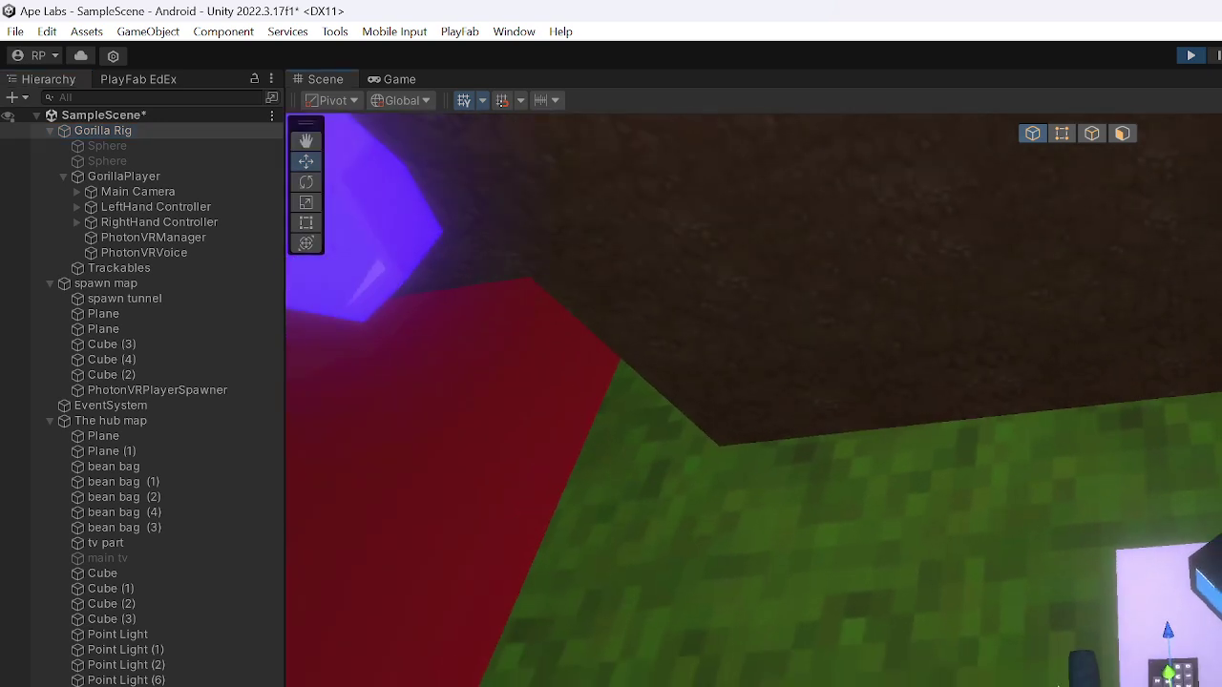
drag(1175, 636, 1179, 686)
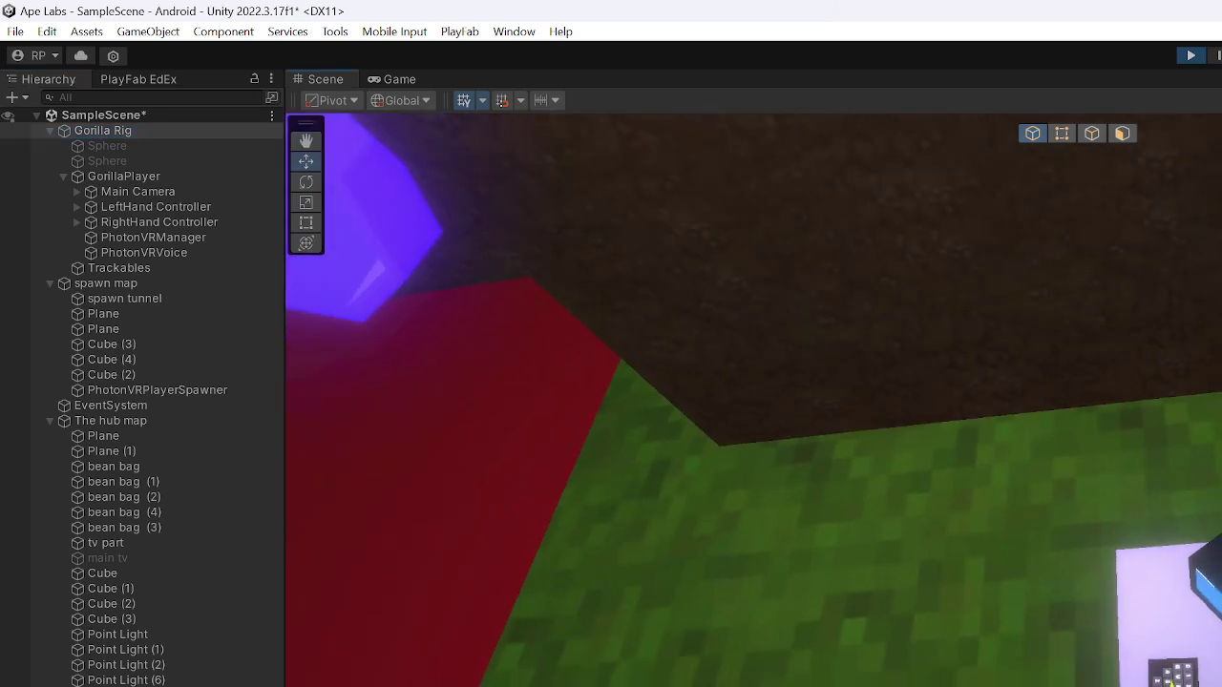
double_click(157, 208)
key(w)
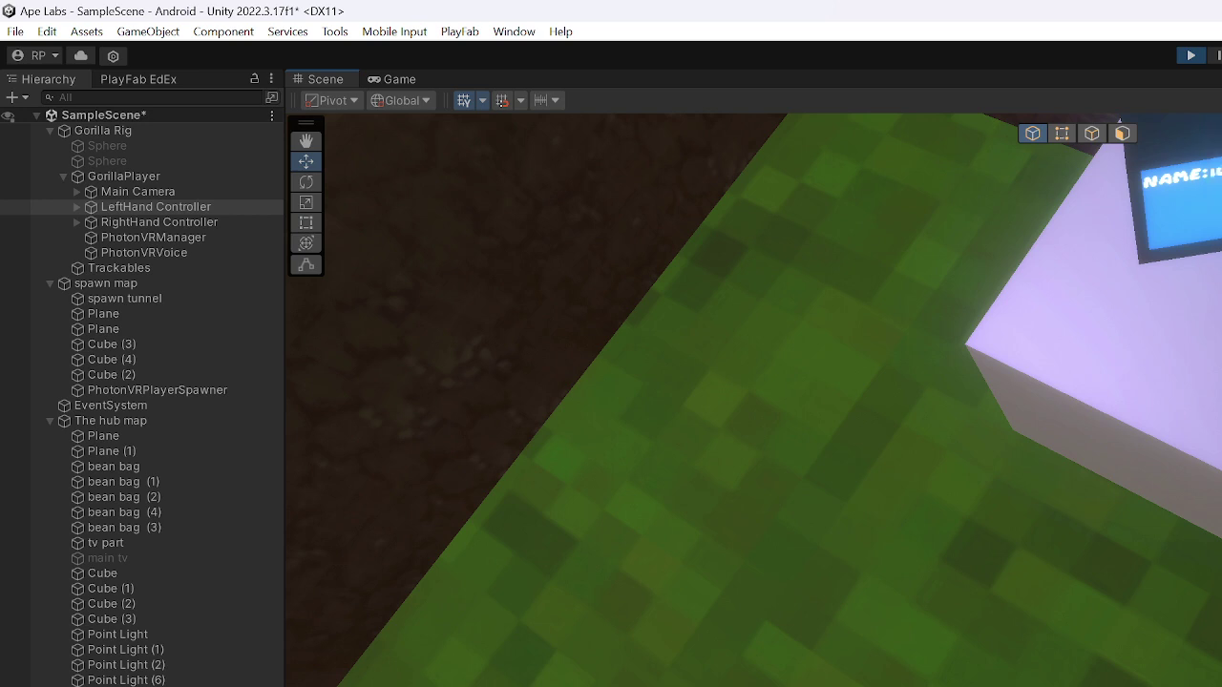
- Look through the cats Advanced Computer's monitors and NameKeyboard keys in the object hierarchy, down to the Enter key
scroll(143, 382, down, 10)
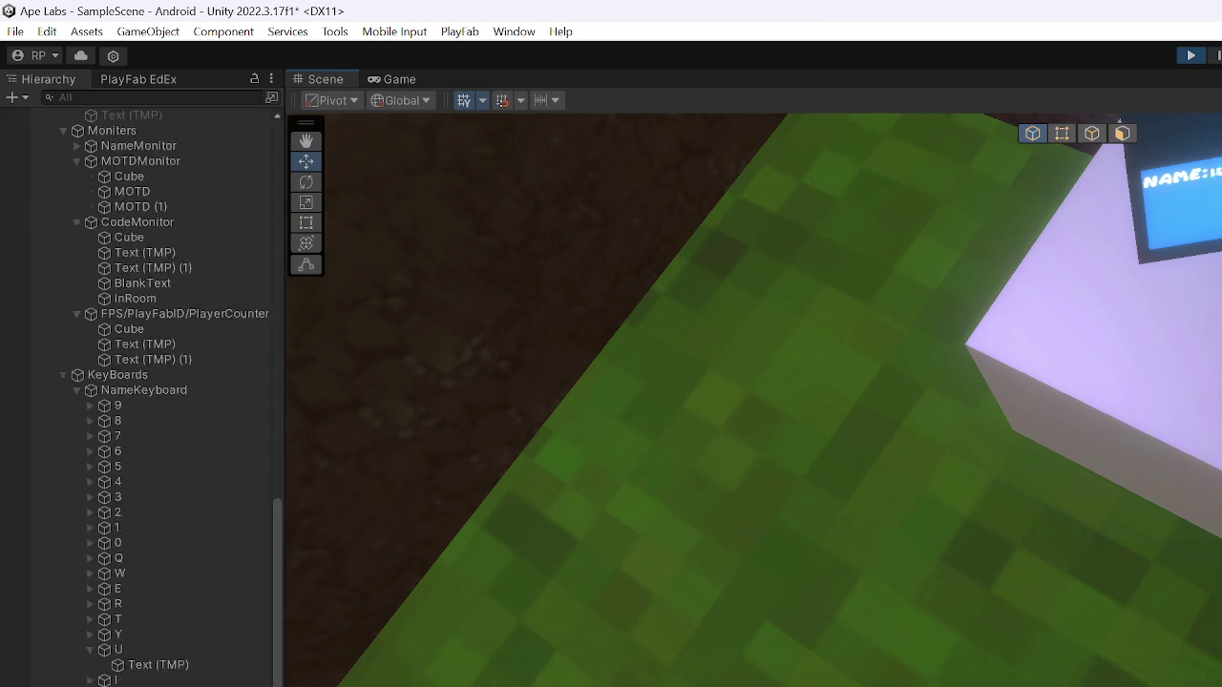
scroll(143, 382, up, 2)
scroll(144, 382, down, 2)
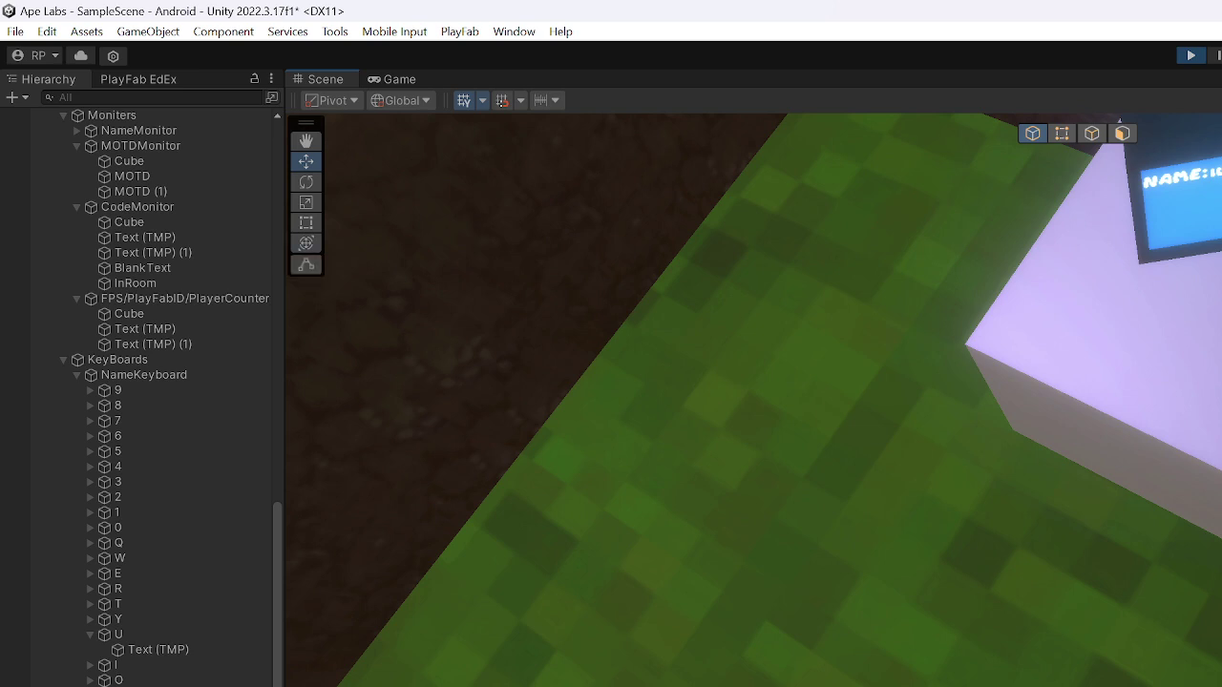
scroll(143, 382, up, 2)
scroll(143, 382, down, 8)
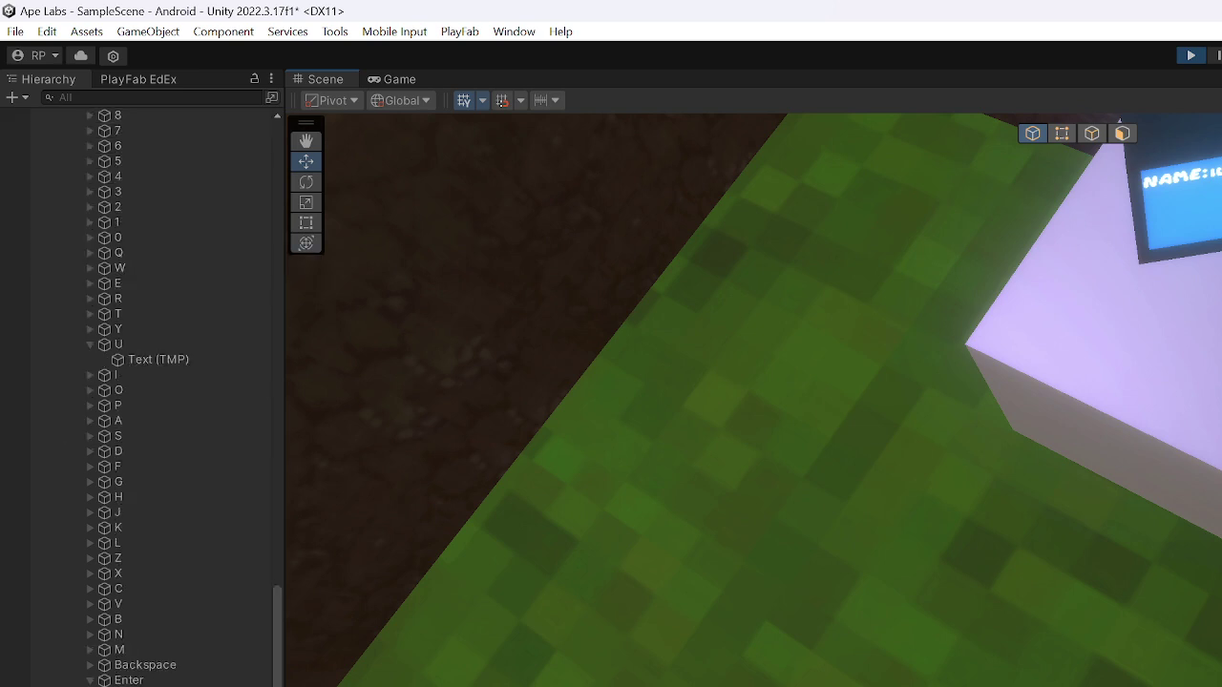
click(128, 681)
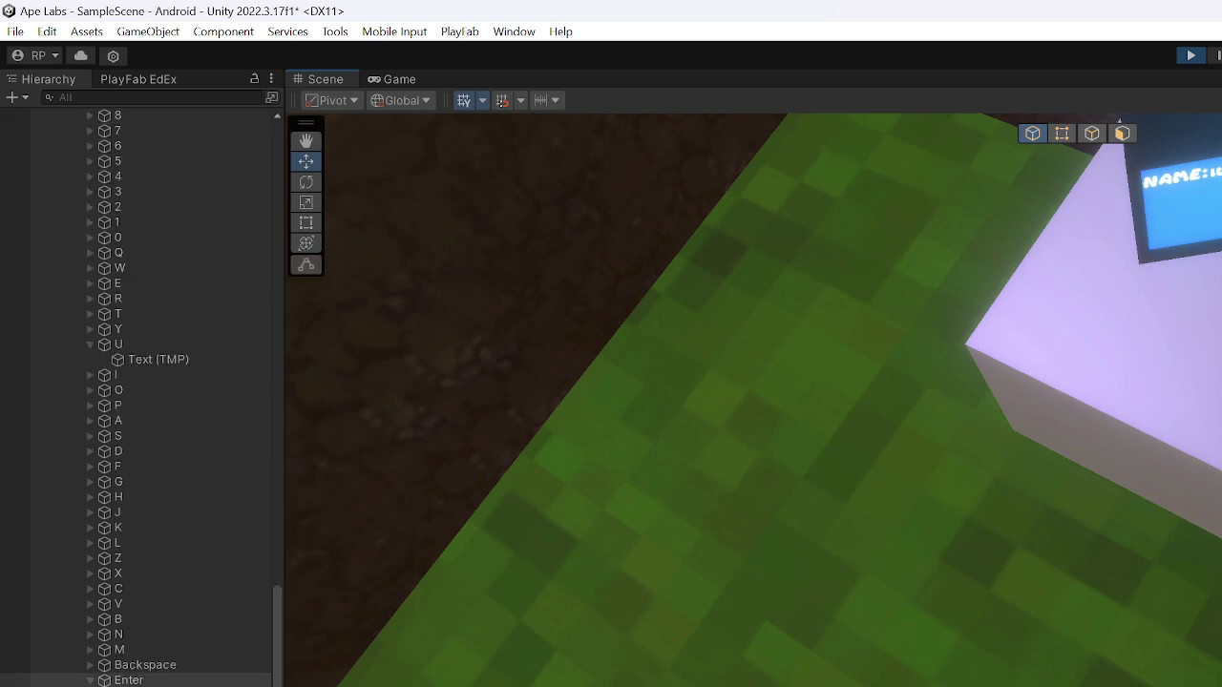
scroll(143, 382, up, 8)
scroll(144, 381, down, 8)
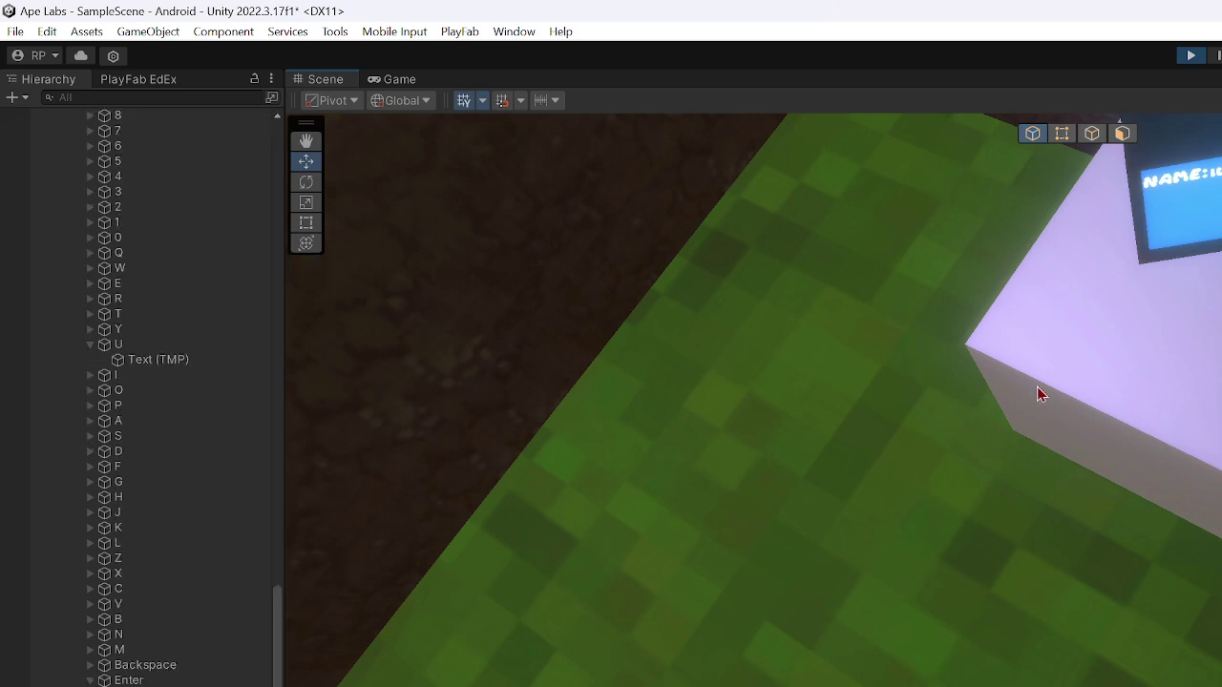
click(118, 343)
scroll(129, 363, up, 6)
scroll(152, 396, up, 6)
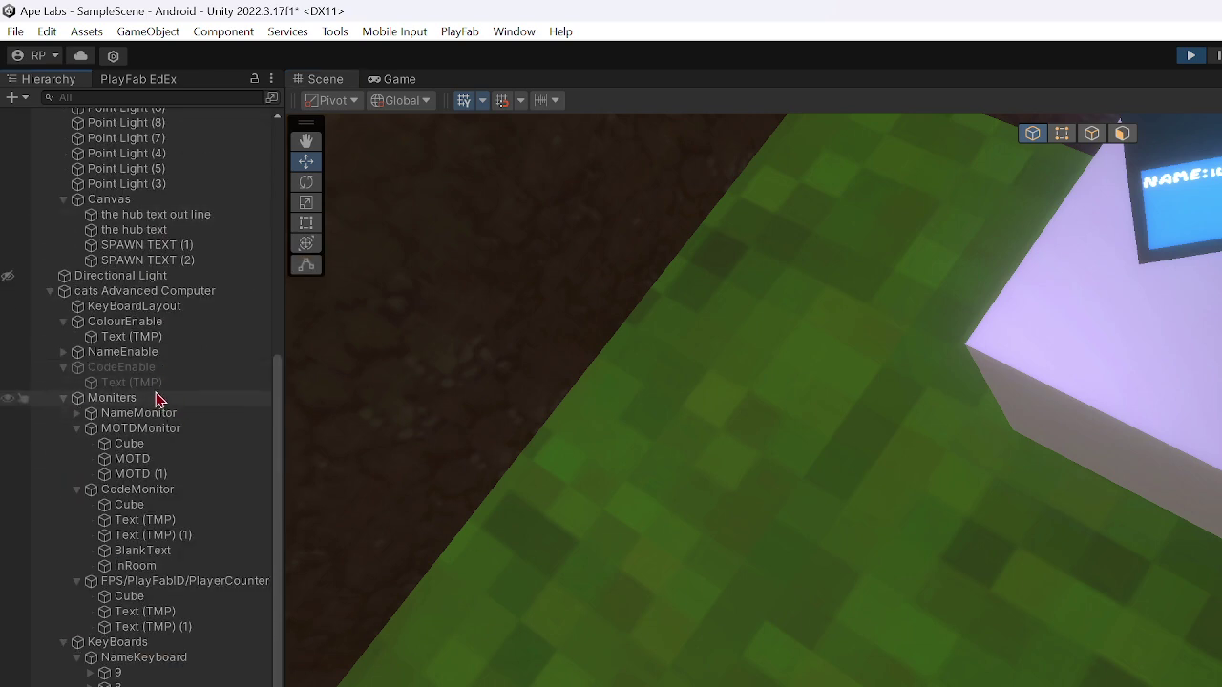
scroll(170, 382, up, 12)
- Select the LeftHand Controller under GorillaPlayer and move the hand at the computer's name keyboard
click(123, 225)
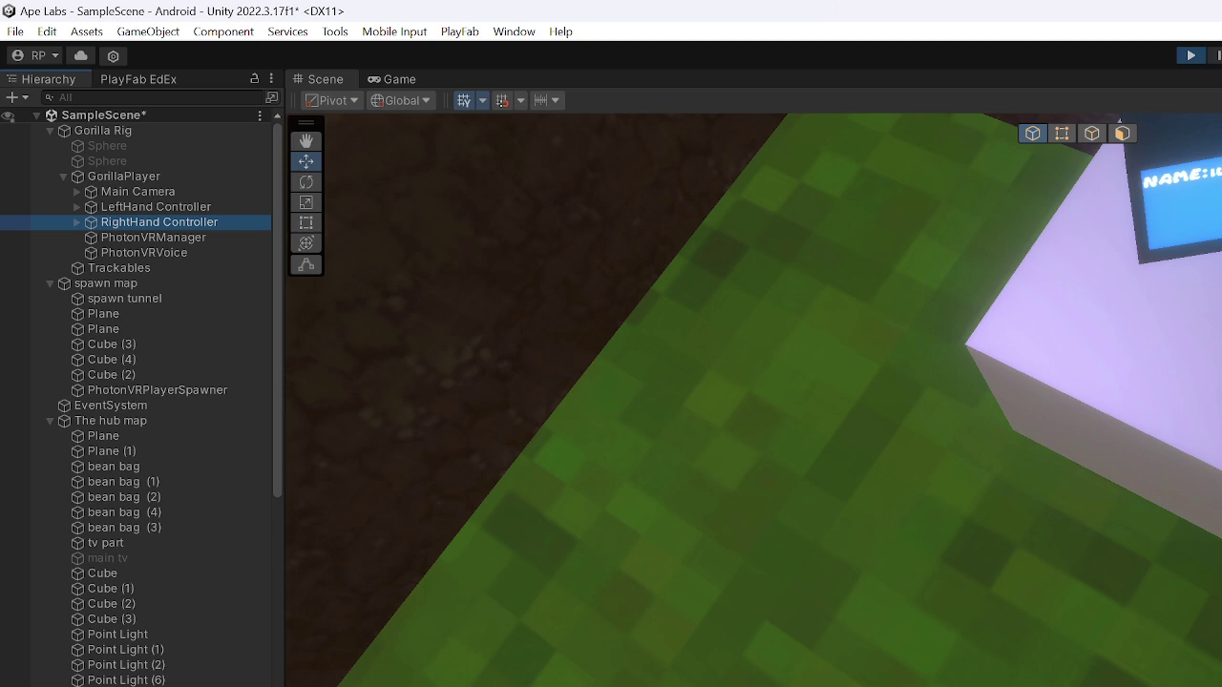
click(123, 207)
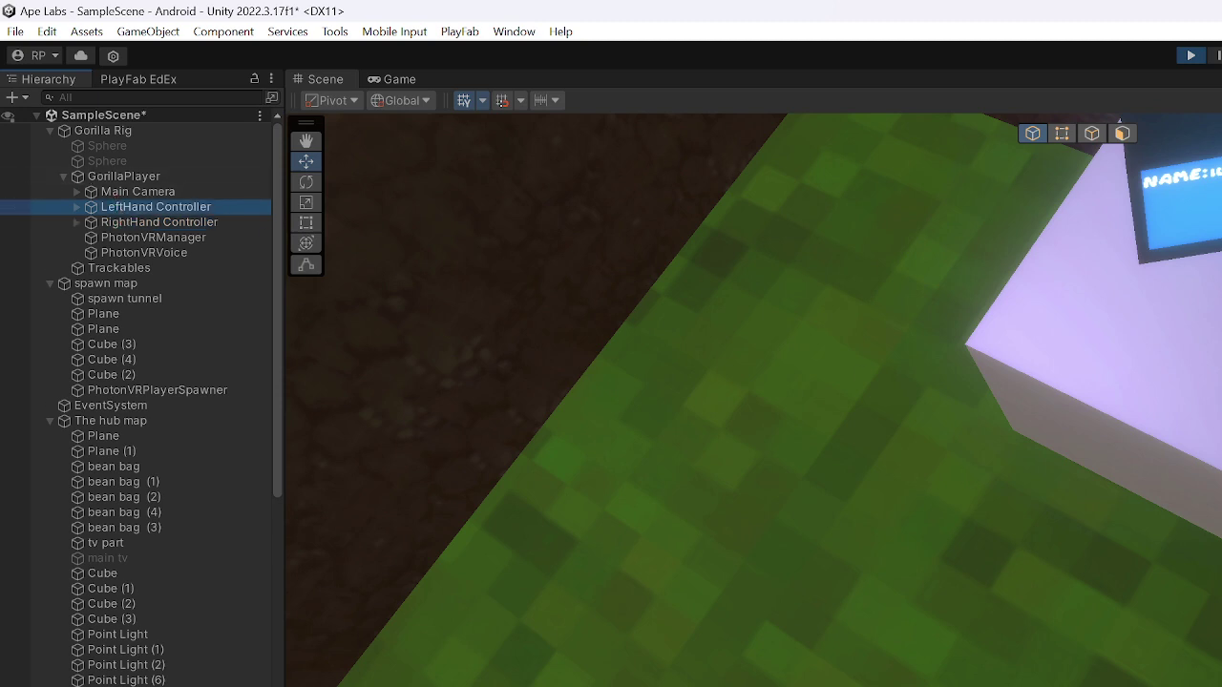
right_click(754, 401)
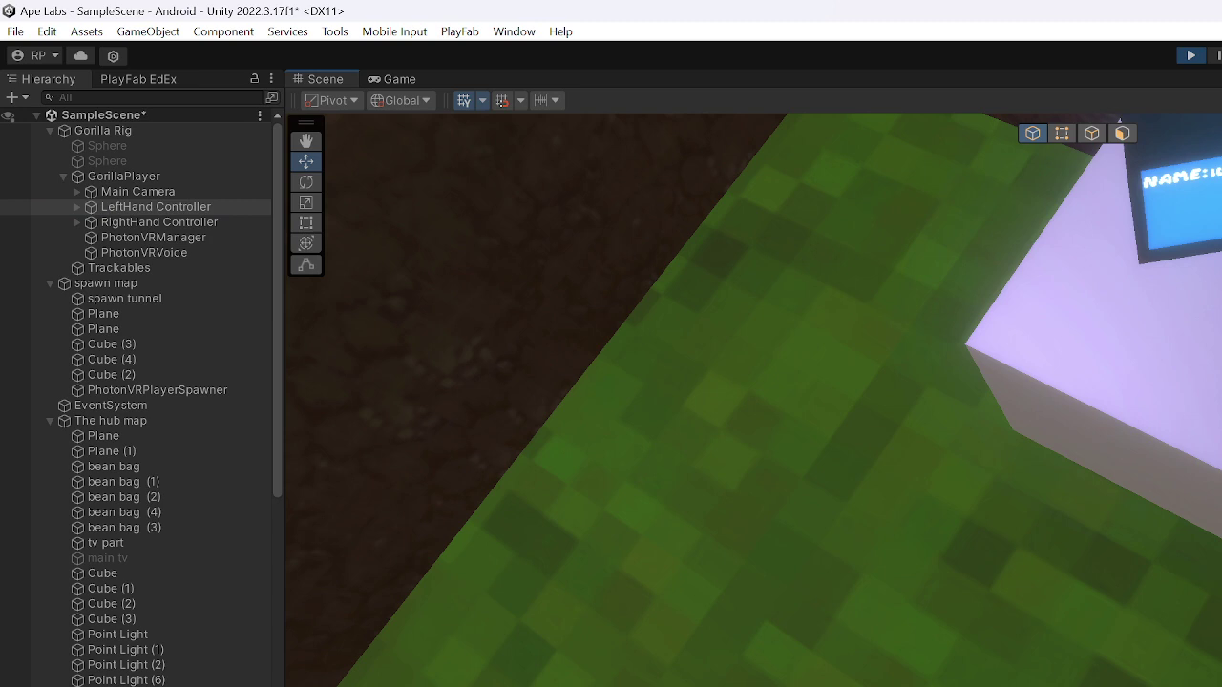
right_drag(754, 401, 812, 296)
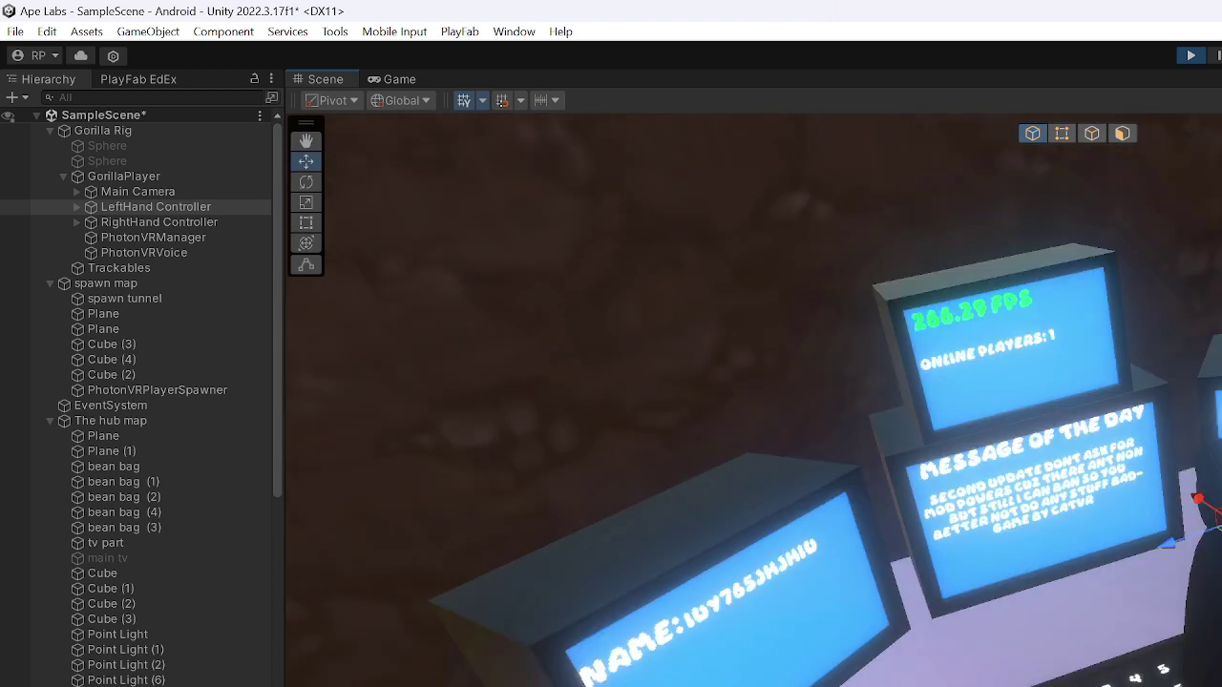
scroll(222, 330, down, 2)
click(103, 222)
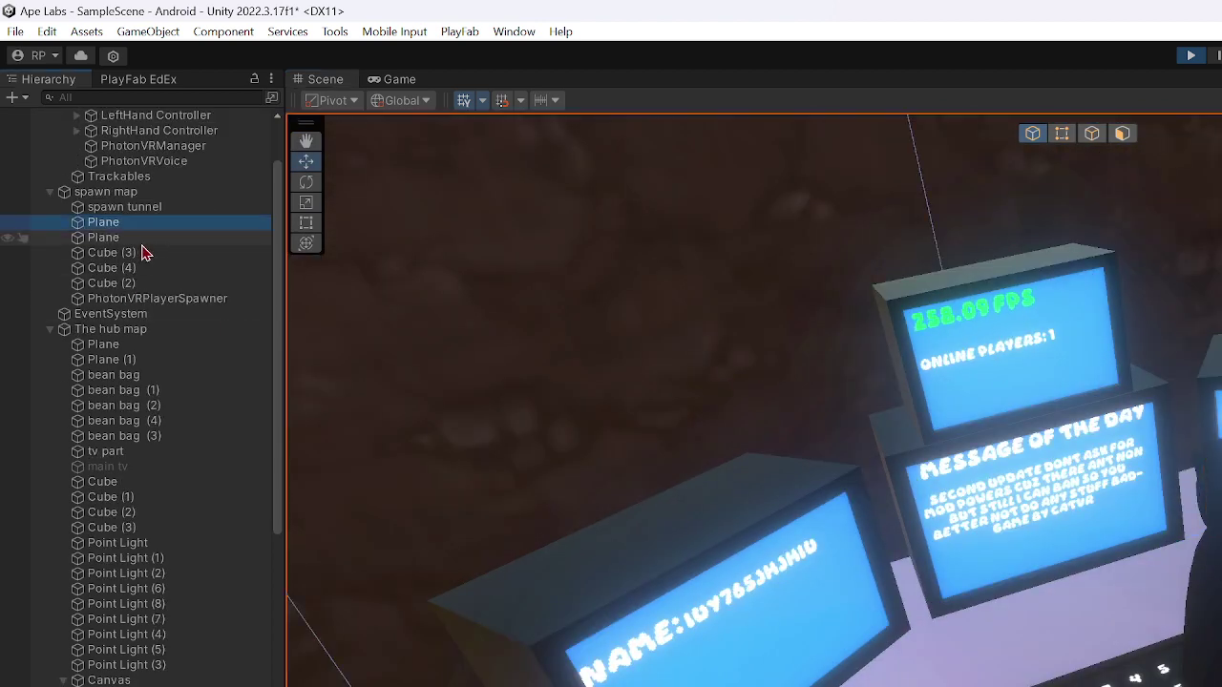
scroll(141, 311, up, 2)
click(144, 206)
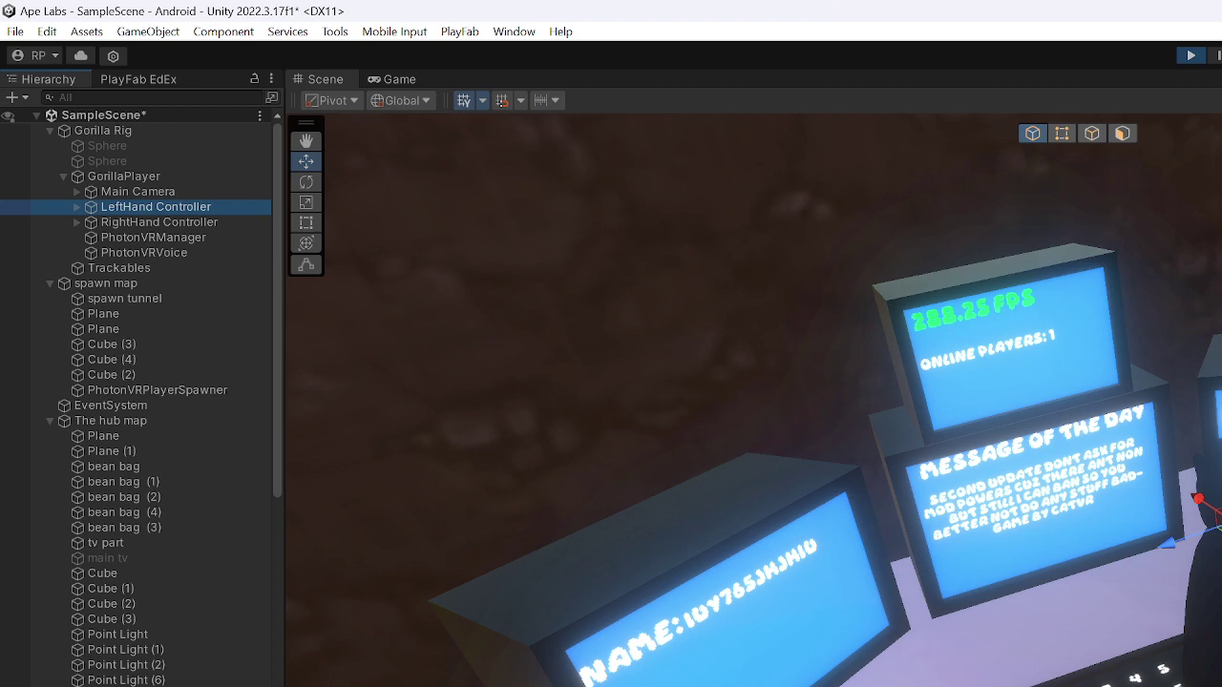
mouse_move(1219, 528)
mouse_down()
mouse_move(1212, 628)
mouse_move(1201, 621)
mouse_move(1218, 515)
mouse_up()
- Select the objects around the keyboard in the scene, ending on the spawn map's Plane, and stop Play mode
click(1146, 667)
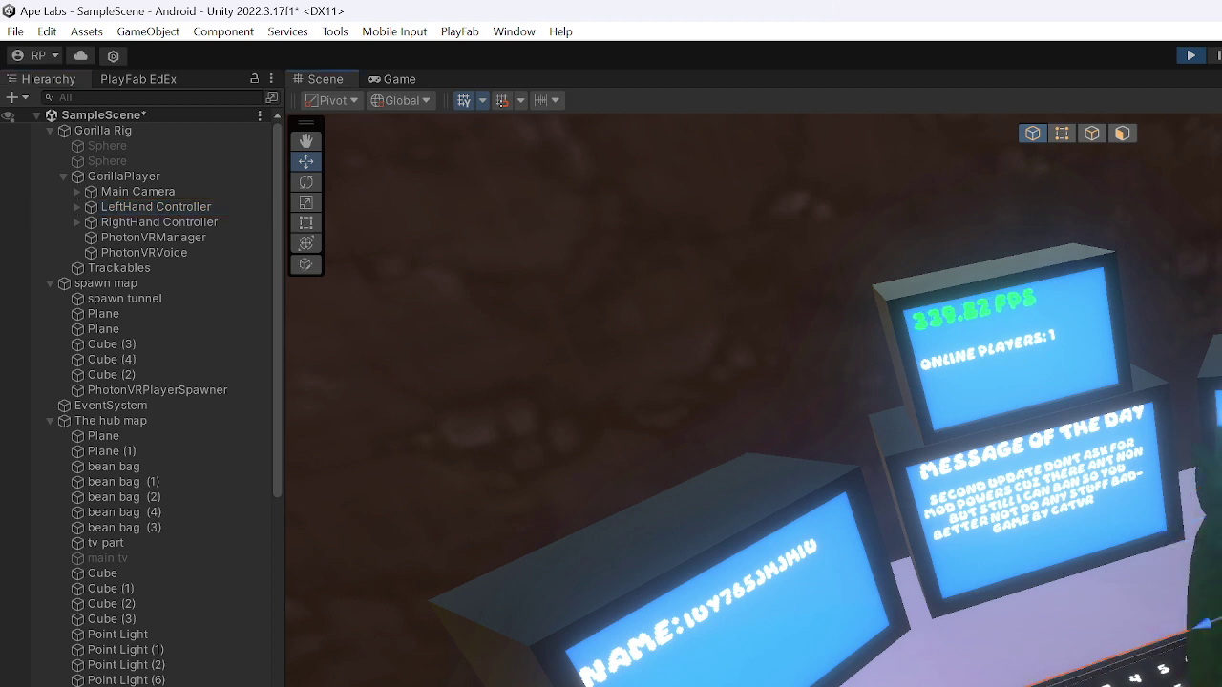
click(1146, 666)
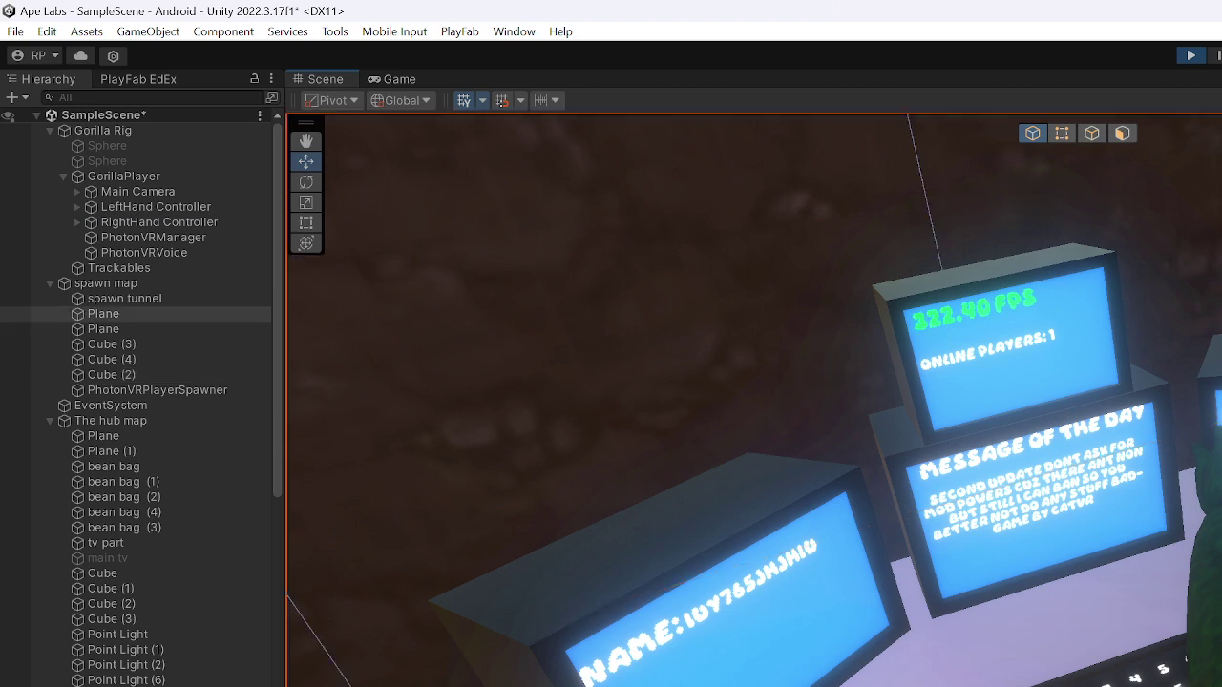
click(668, 315)
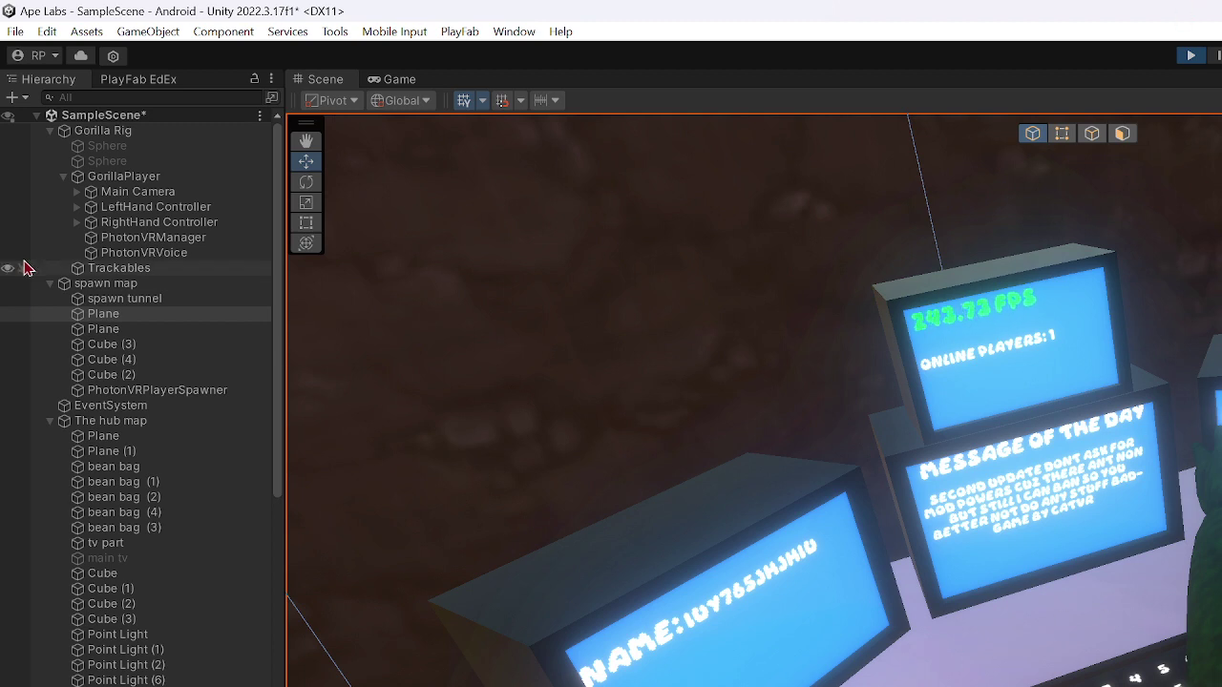
click(1191, 55)
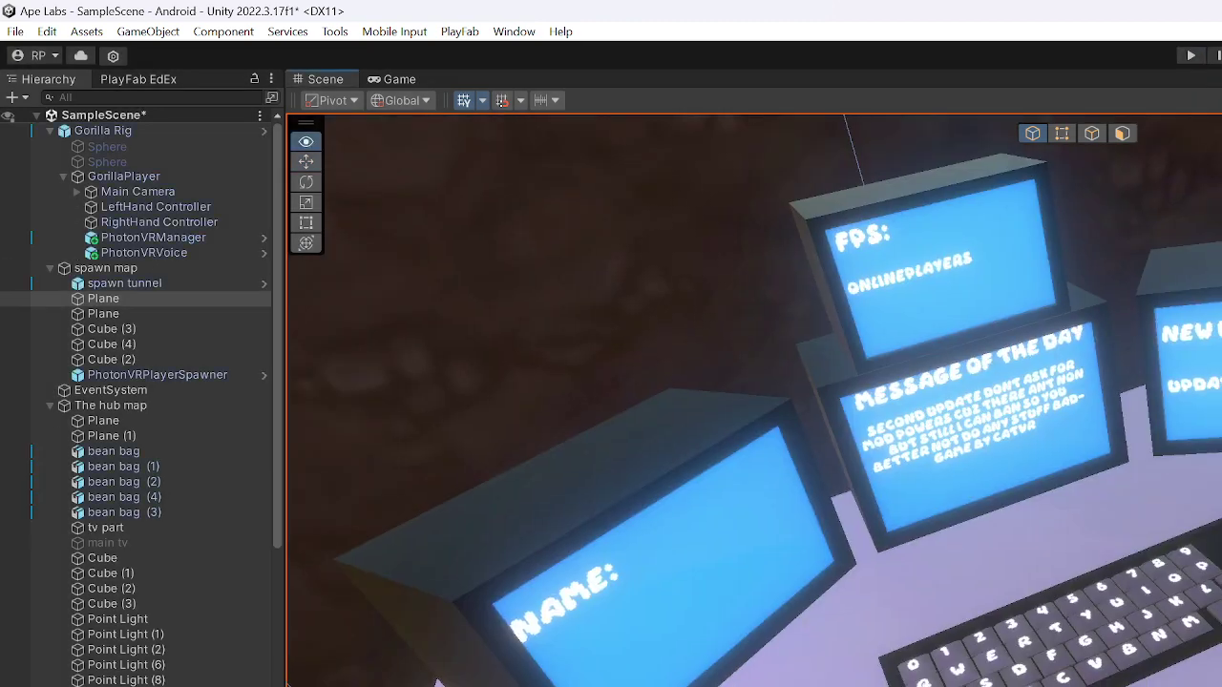
- Replace the cats Advanced Computer's visible NameKeyboard with the keyboard that has three rows of digits
scroll(14, 414, down, 6)
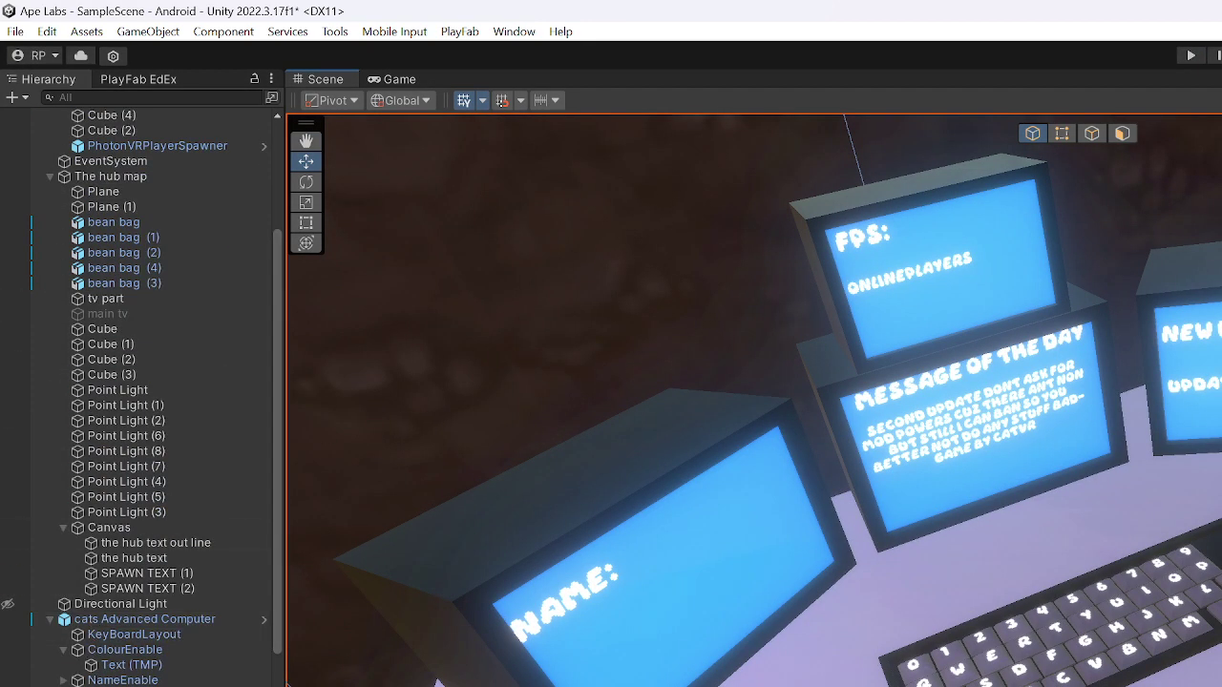
scroll(139, 401, down, 3)
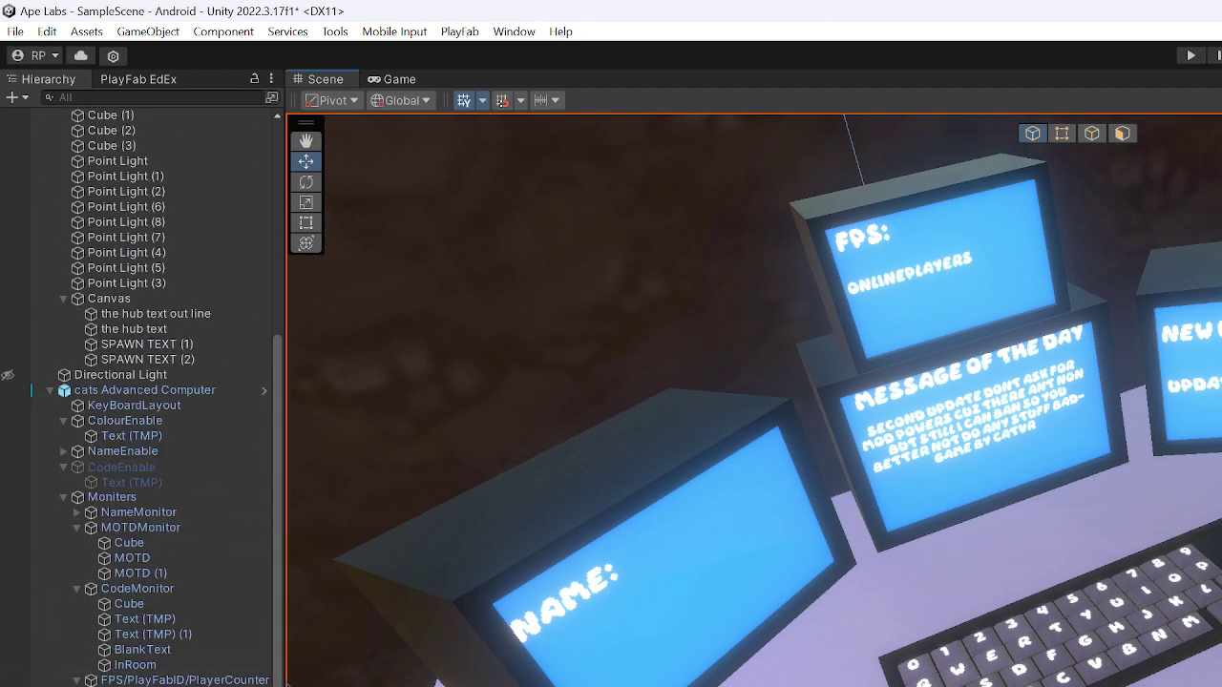
scroll(138, 430, down, 3)
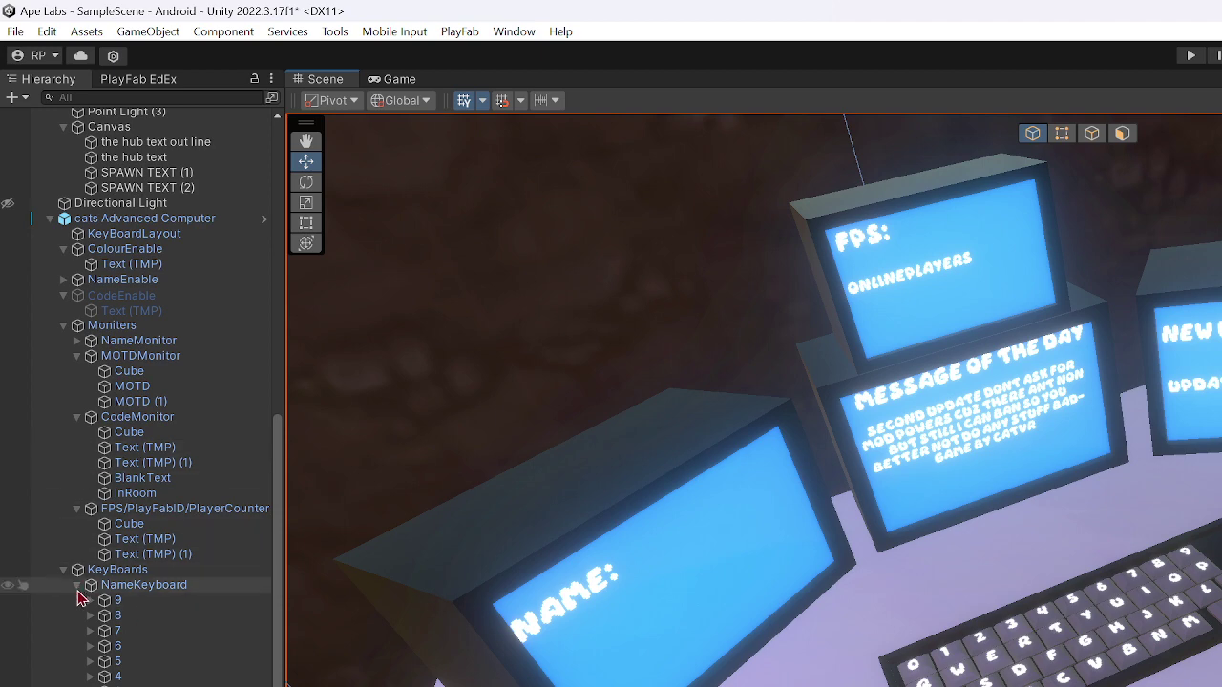
scroll(79, 598, up, 5)
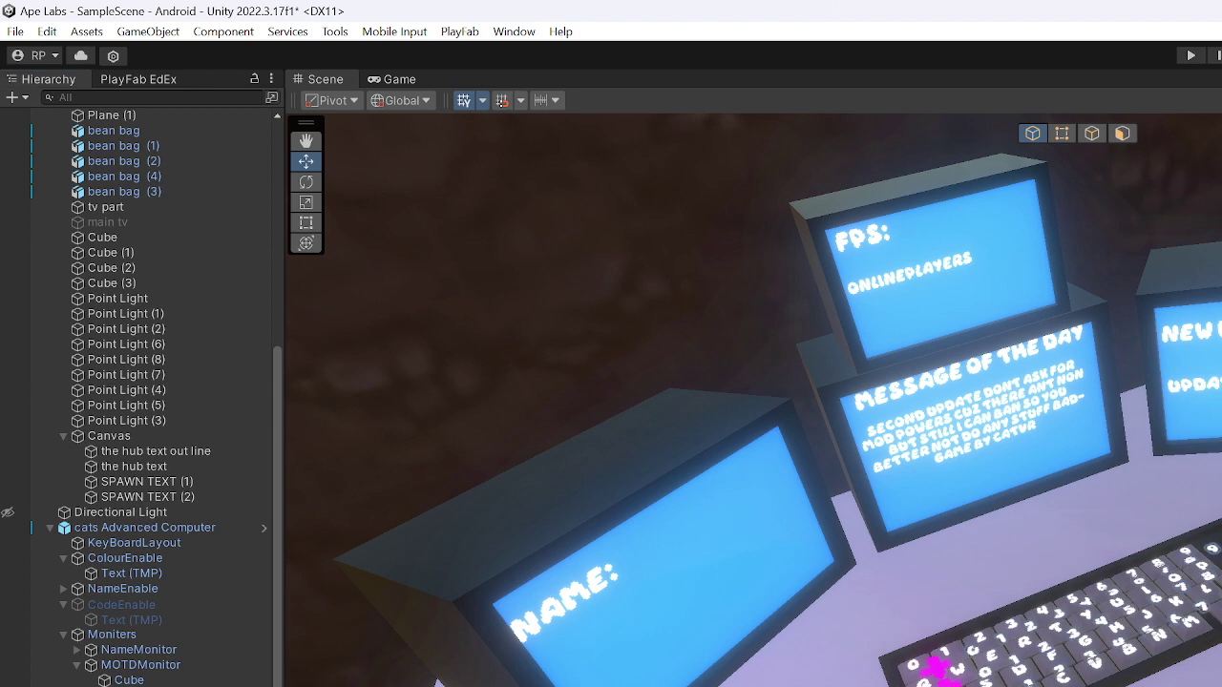
click(133, 685)
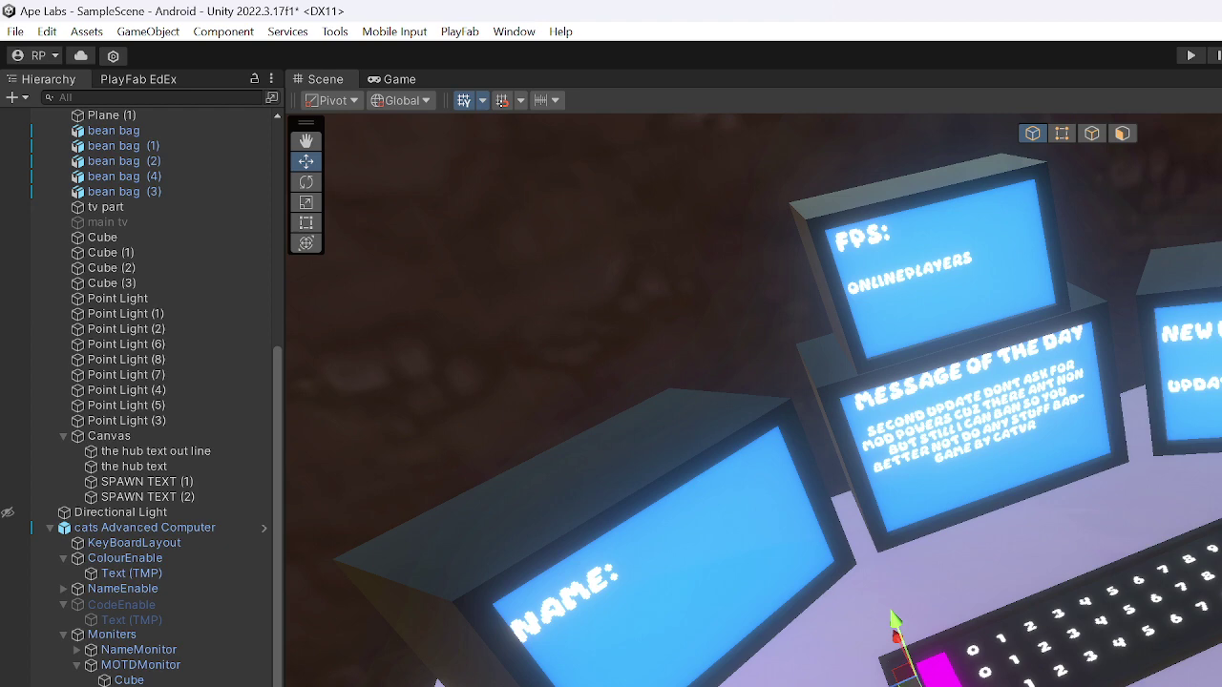
- Examine the digit keyboard up close, selecting its number keys and the KeyBoardLayout base in the scene
click(1054, 659)
click(1049, 656)
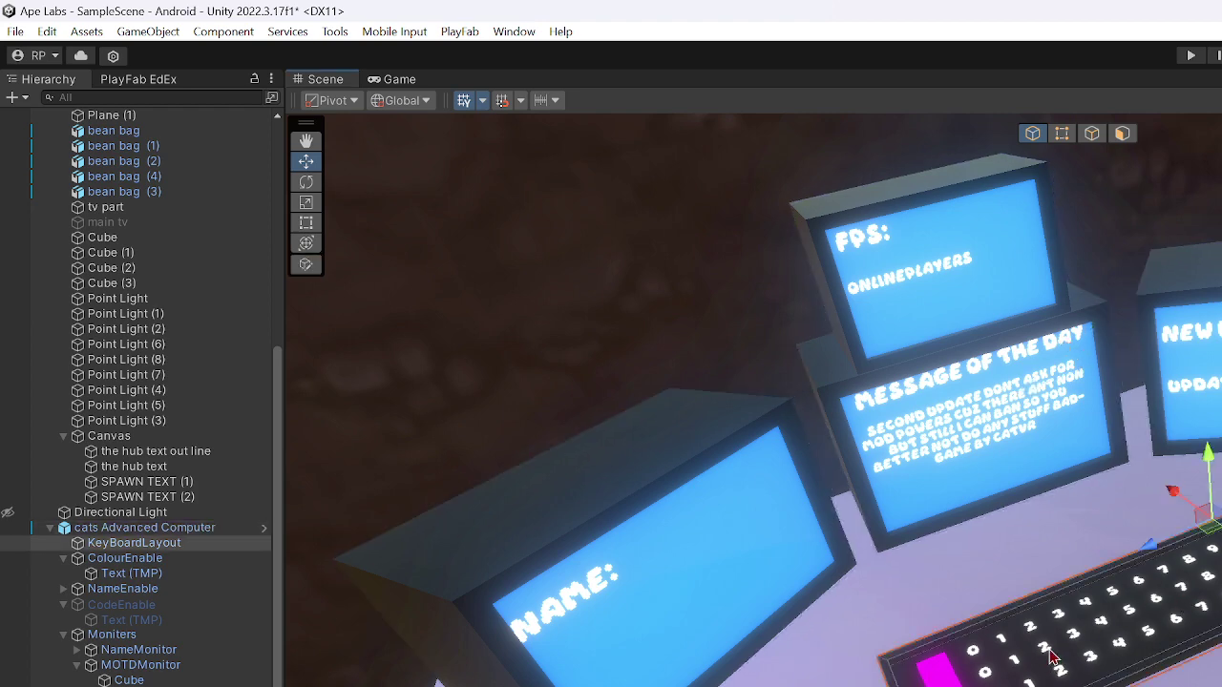
click(1050, 657)
click(1052, 661)
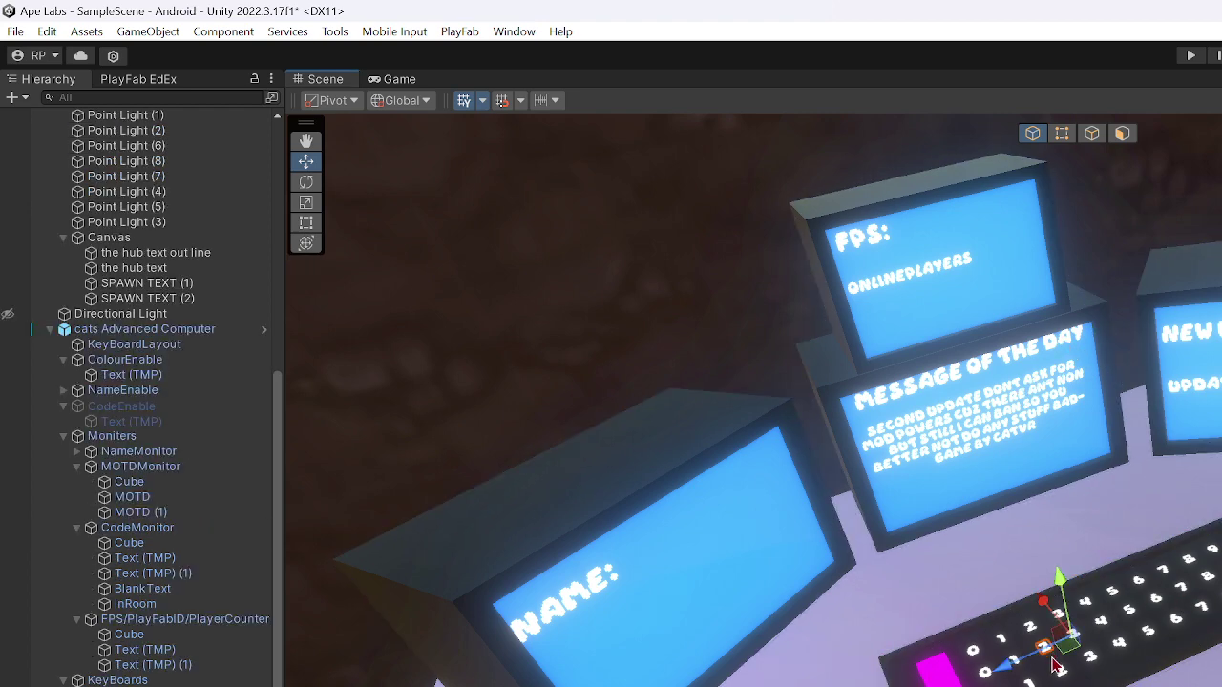
click(1054, 666)
key(w)
right_drag(1086, 676, 1167, 673)
key(s)
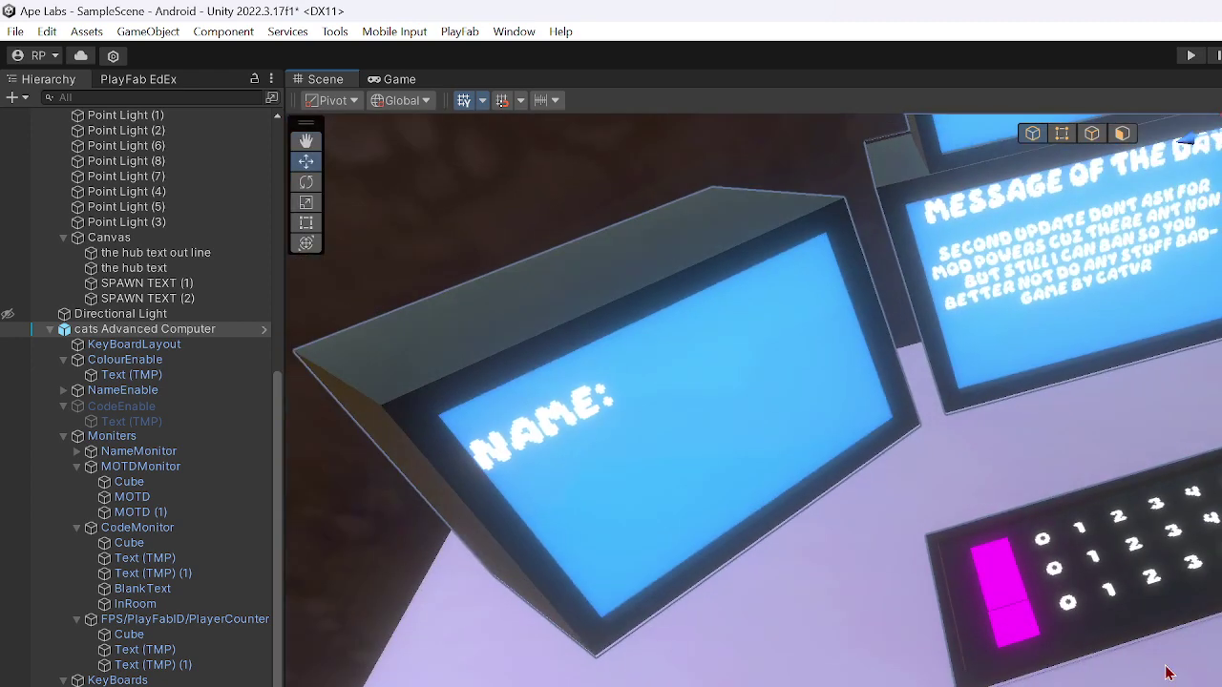
click(1166, 607)
click(1160, 602)
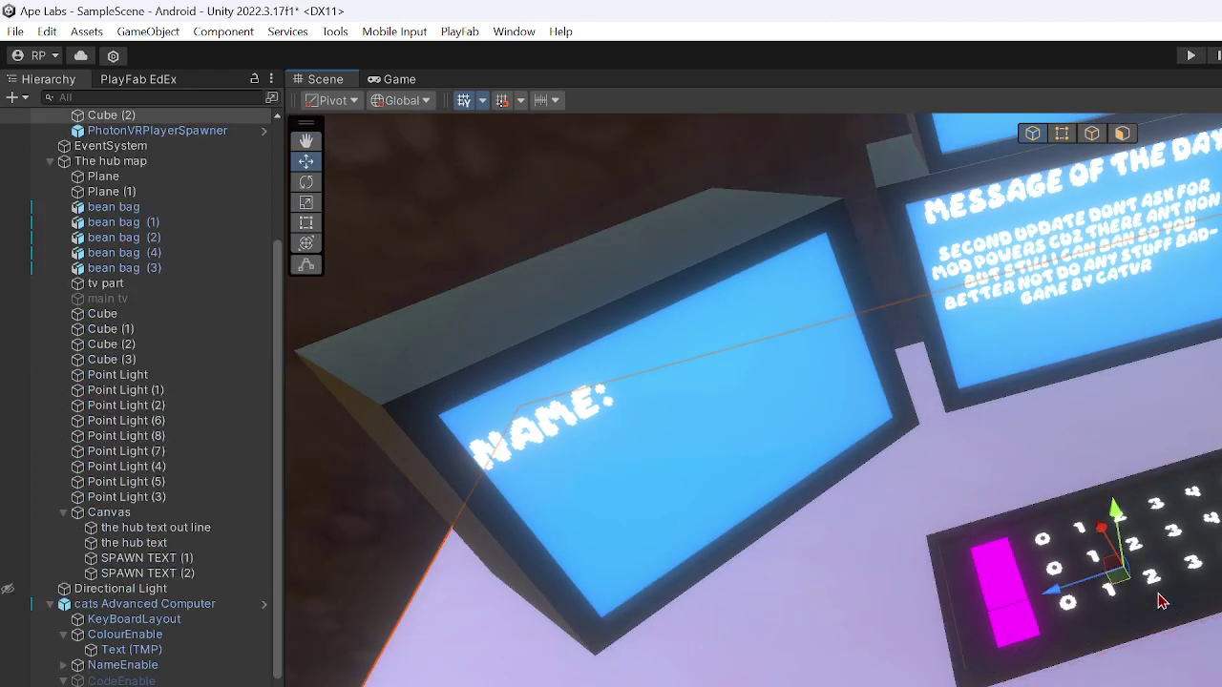
click(1160, 601)
click(1168, 590)
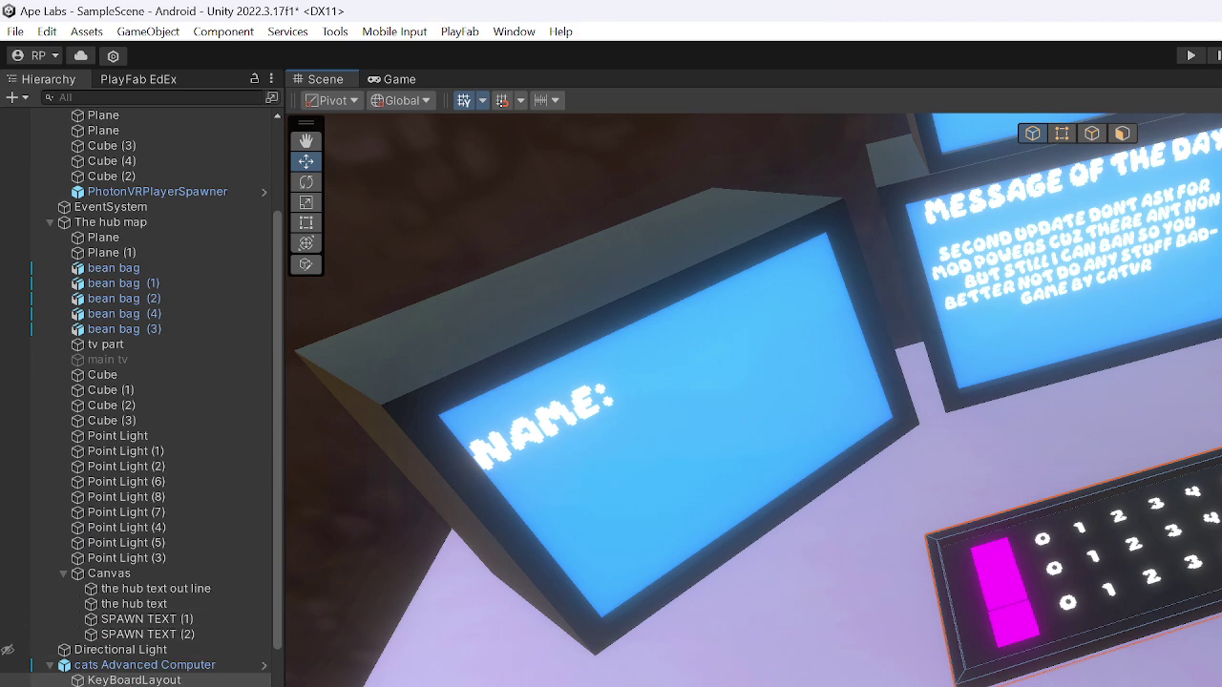
- Apply blue, green and red materials to the three magenta blocks at the ends of the digit keyboard's rows
scroll(143, 658, down, 5)
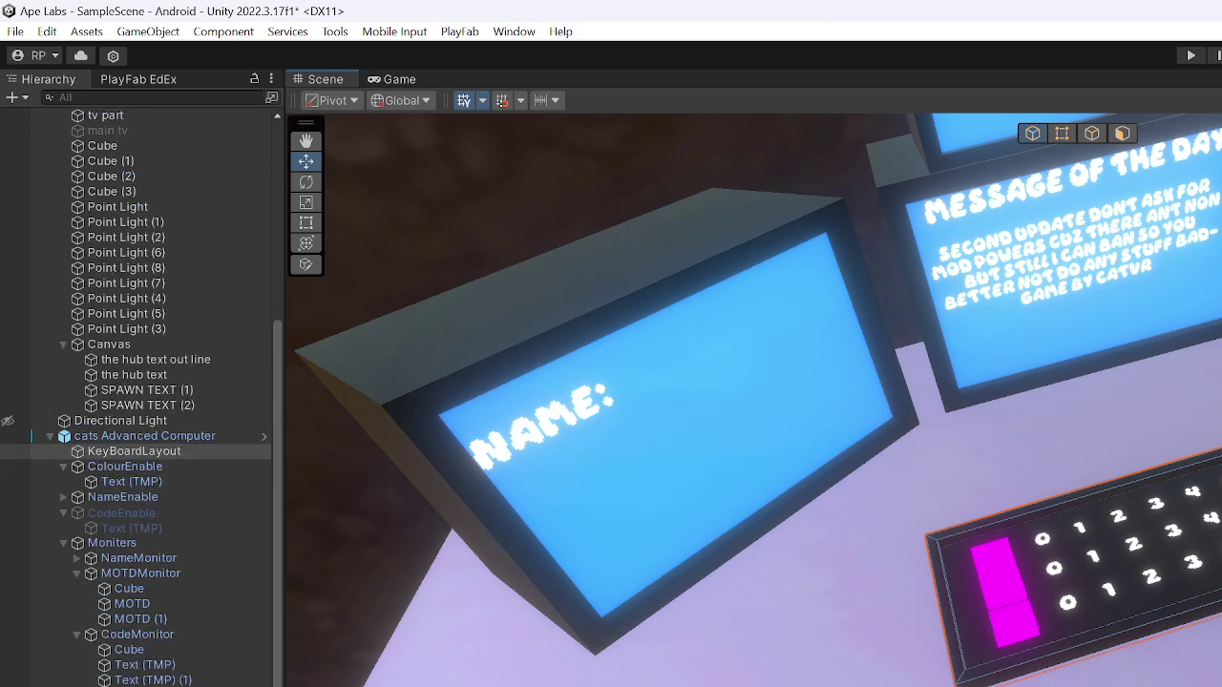
scroll(136, 399, down, 10)
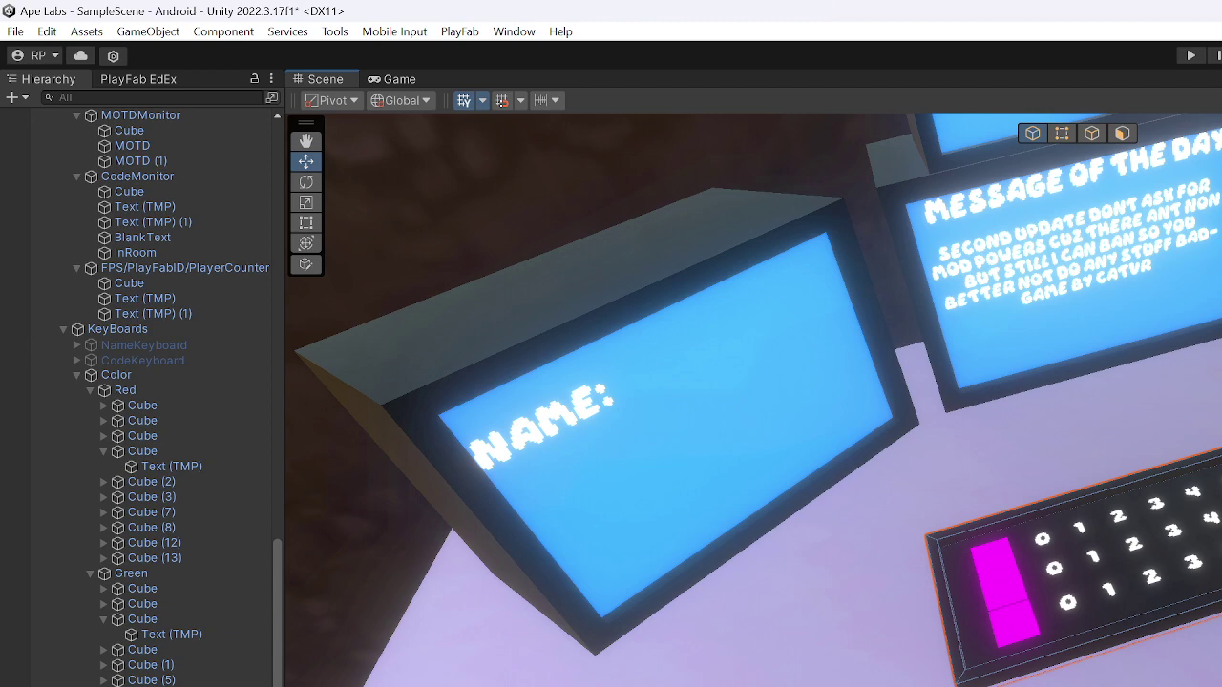
click(131, 685)
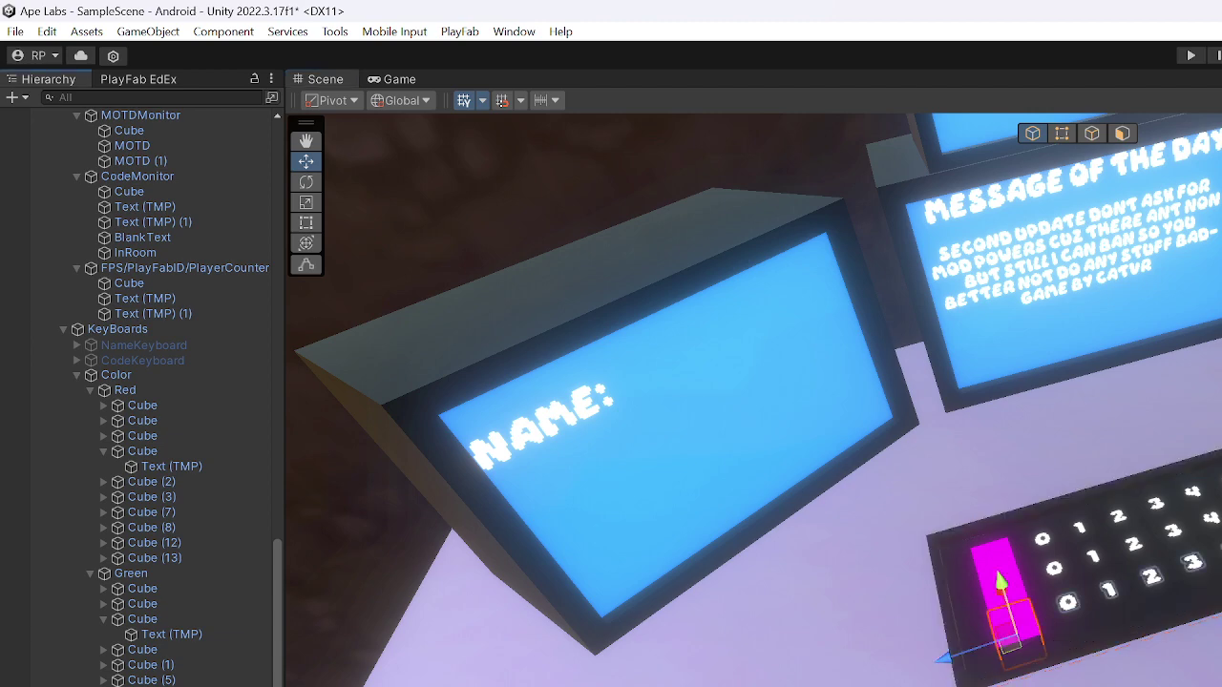
right_drag(754, 401, 812, 411)
click(143, 684)
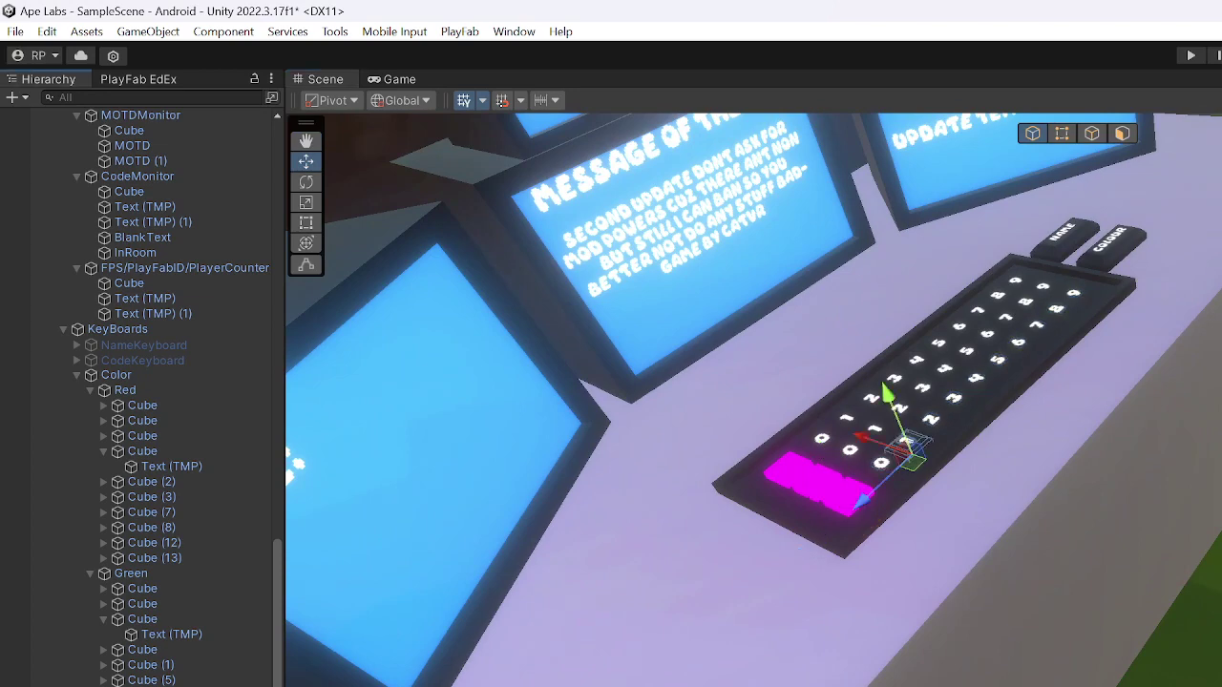
alt+drag(922, 609, 934, 633)
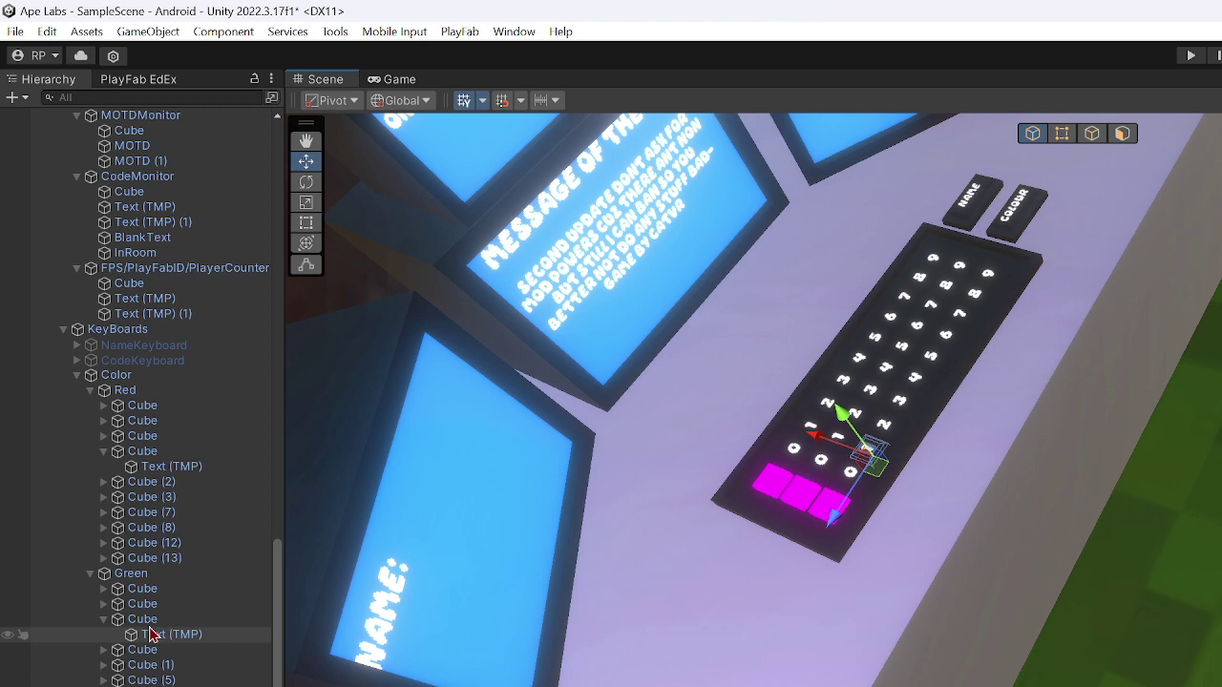
click(143, 589)
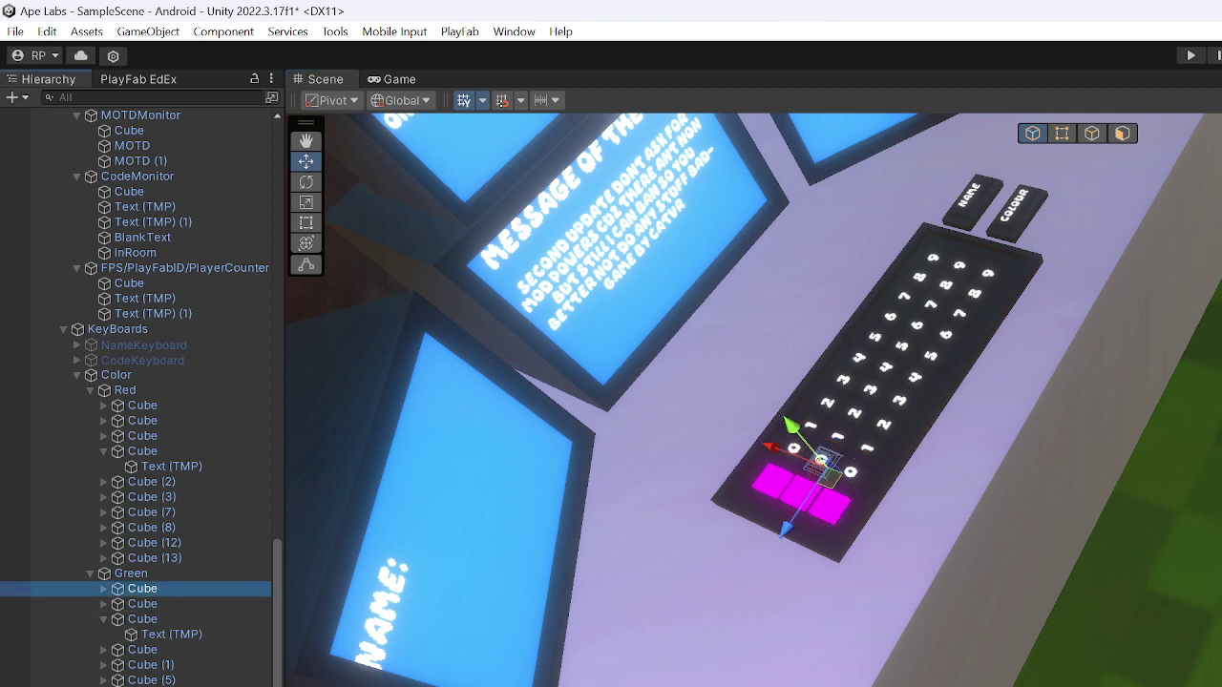
drag(864, 686, 832, 510)
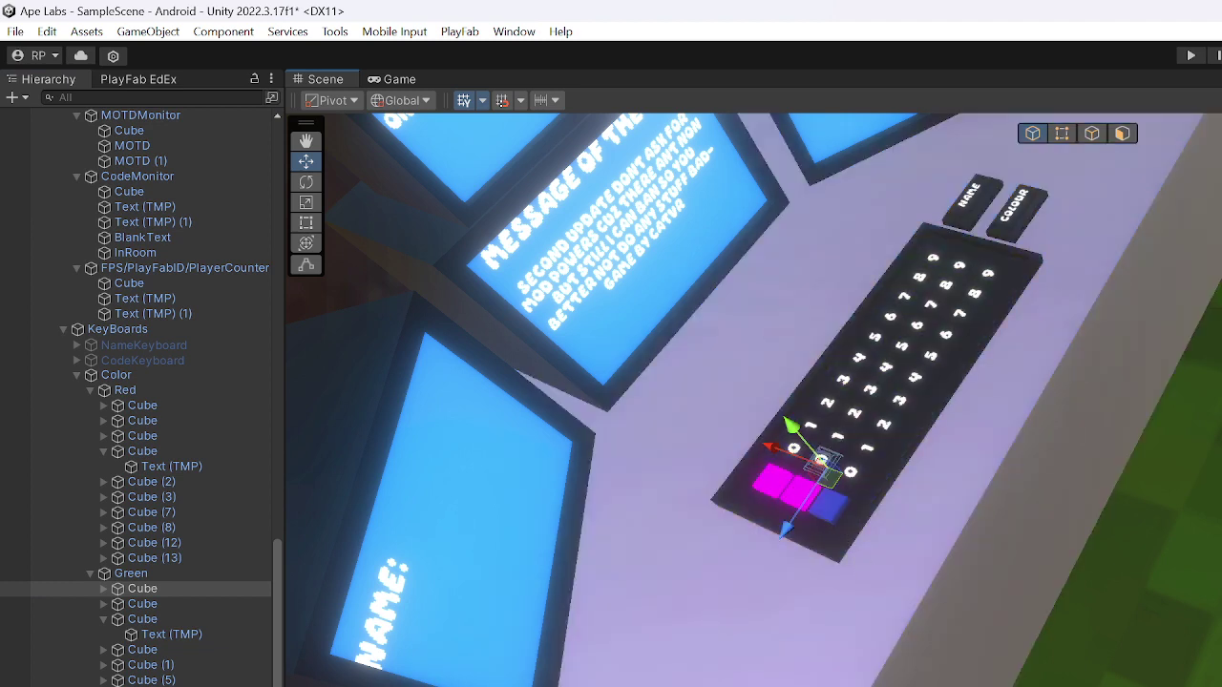
drag(811, 686, 794, 485)
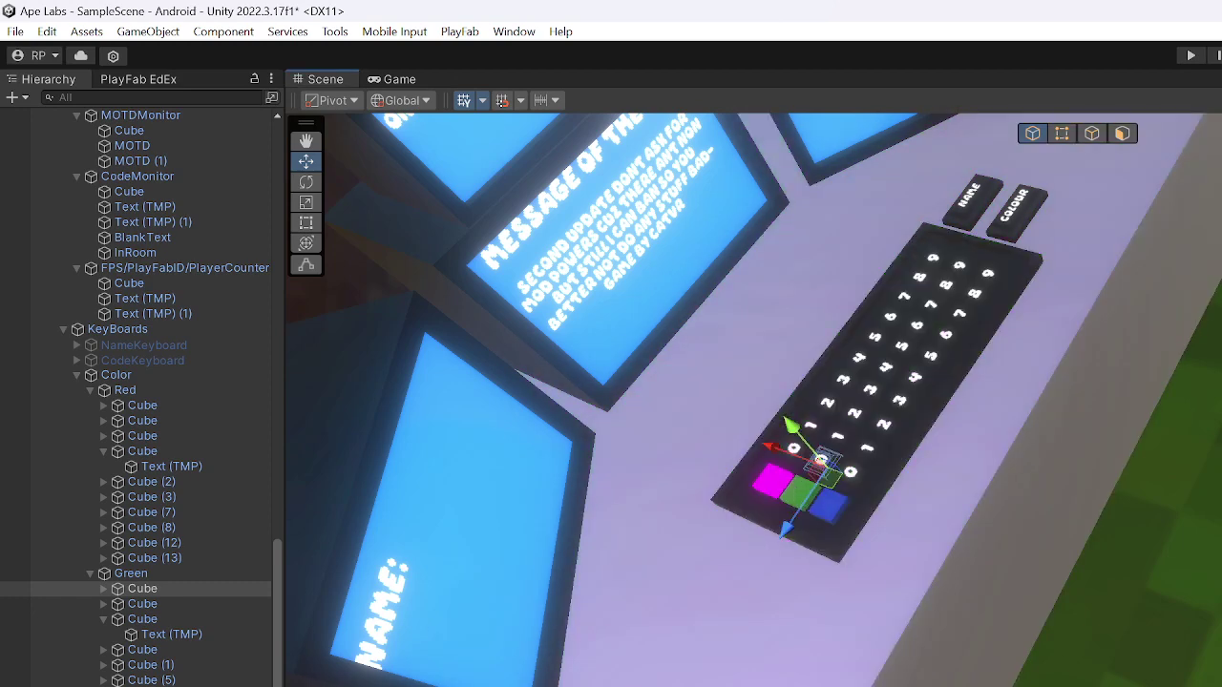
drag(611, 682, 761, 483)
- Activate the NameKeyboard under KeyBoards and deactivate the Color keyboard
right_drag(996, 488, 837, 387)
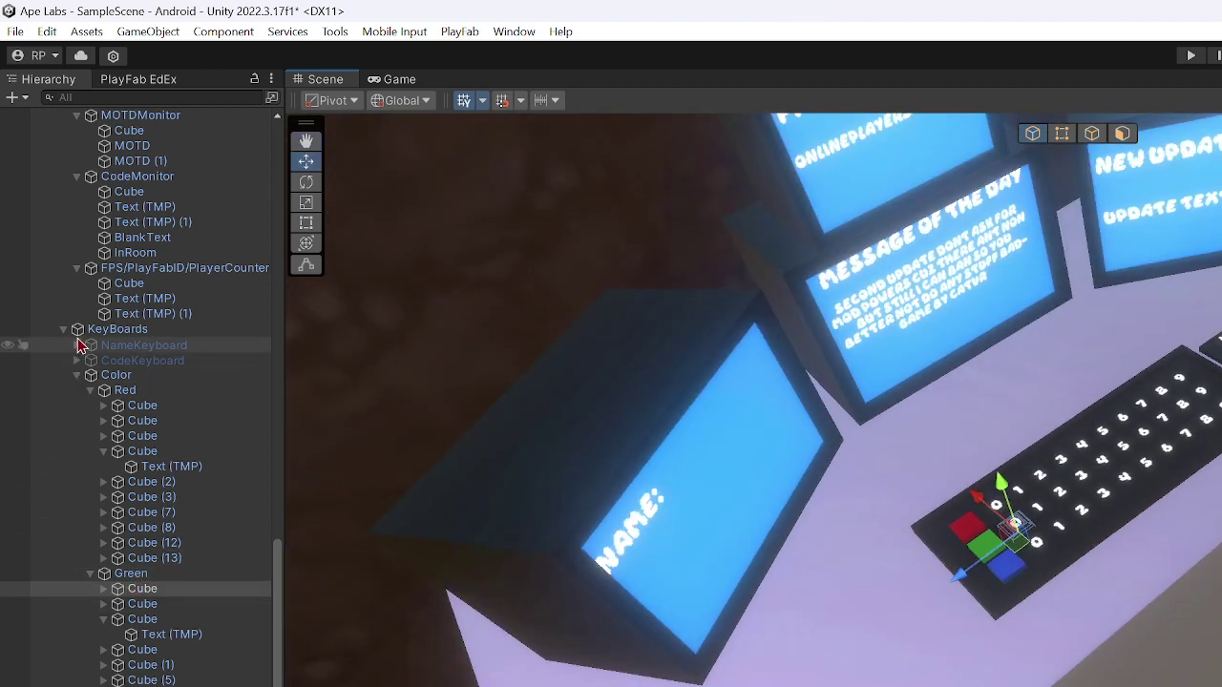
click(85, 331)
click(134, 345)
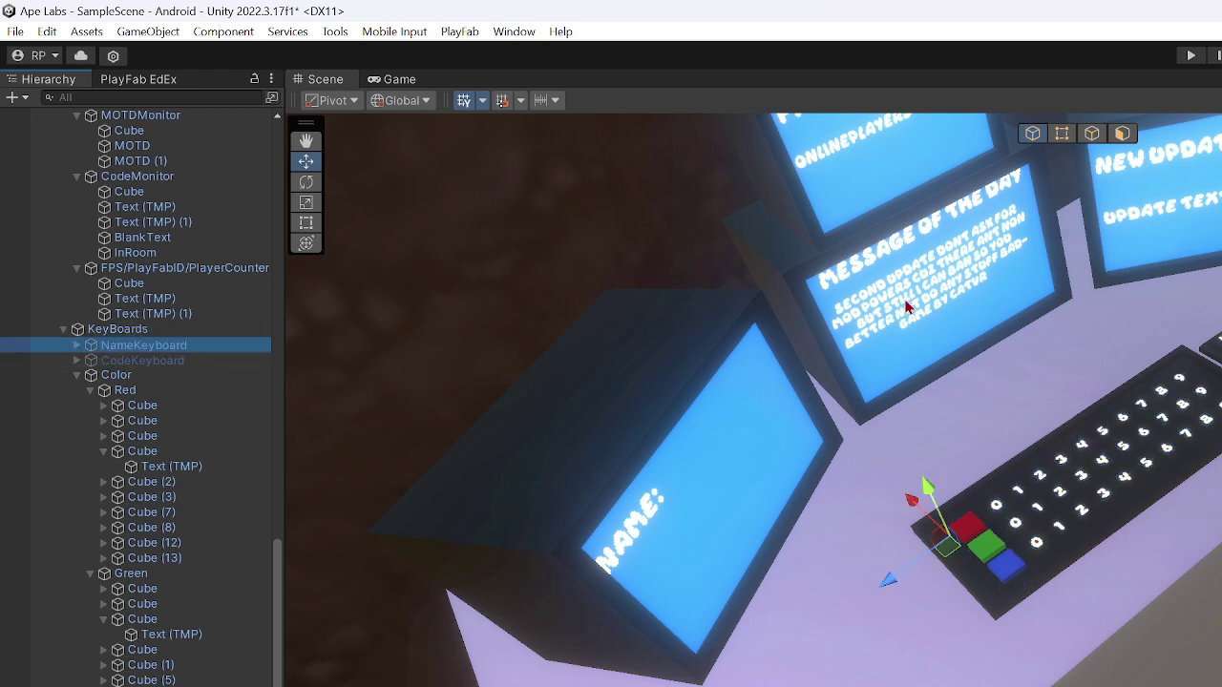
key(alt+shift+a)
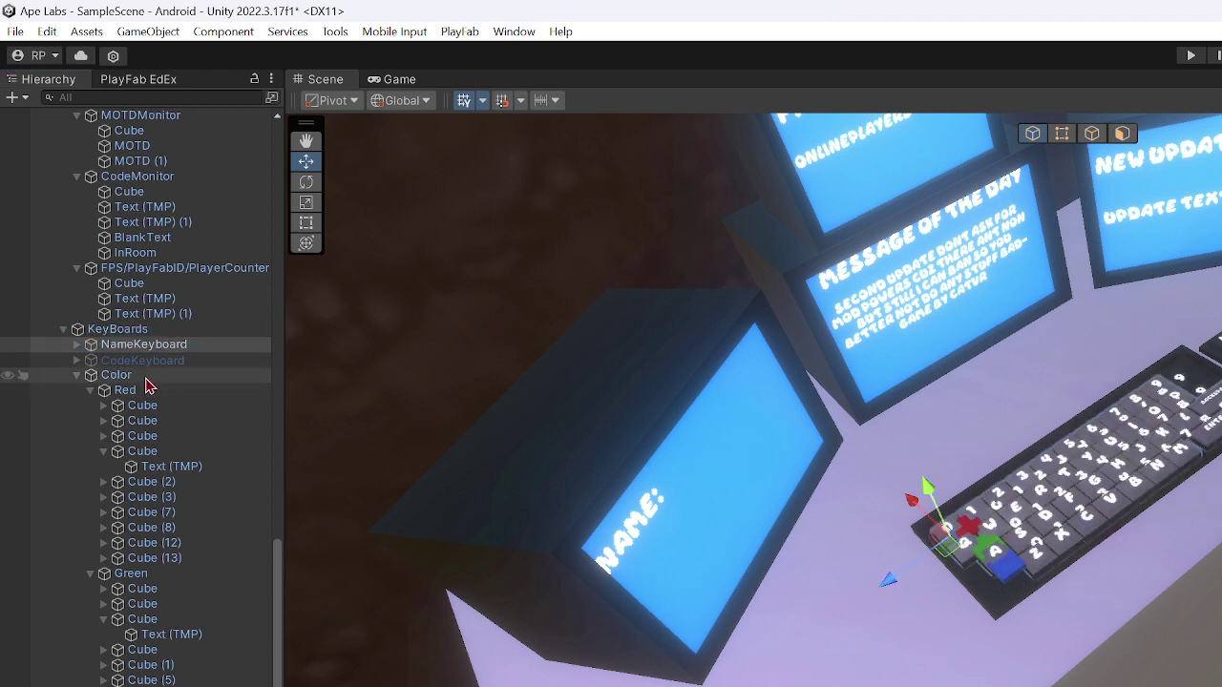
click(148, 378)
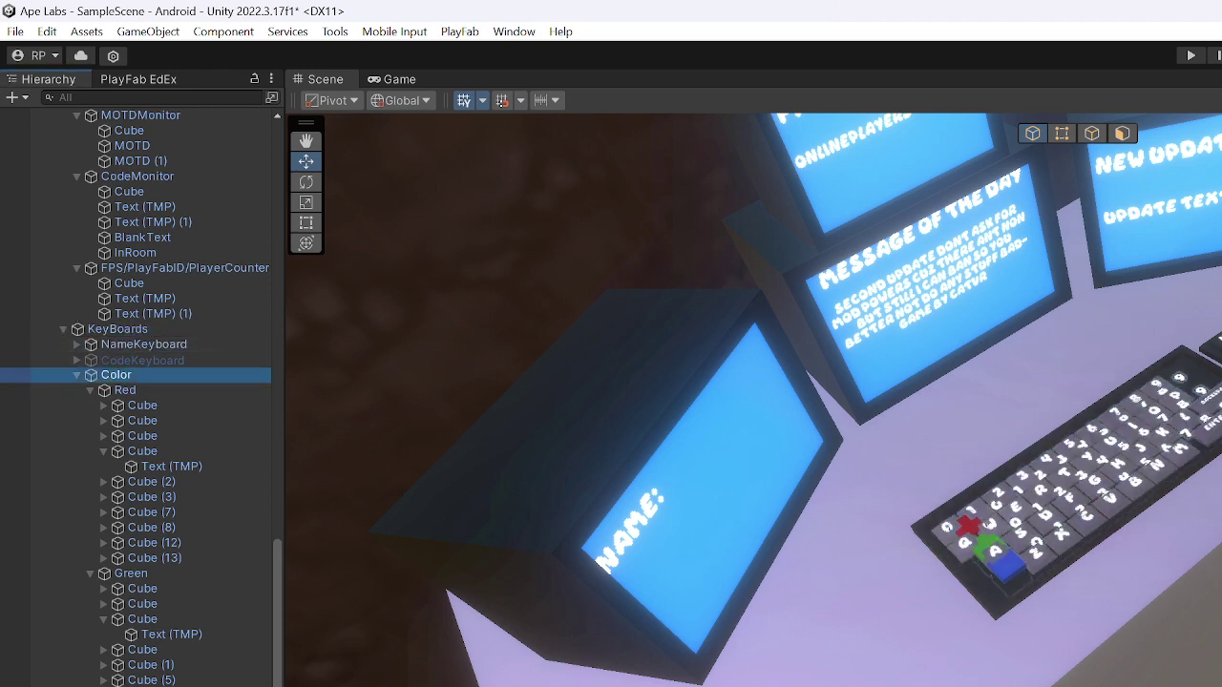
key(alt+shift+a)
- Examine the computer with its name keyboard in the scene, moving on to the glowing hub sign and the room's entrance
right_drag(1117, 621, 1197, 527)
alt+drag(1197, 526, 1059, 495)
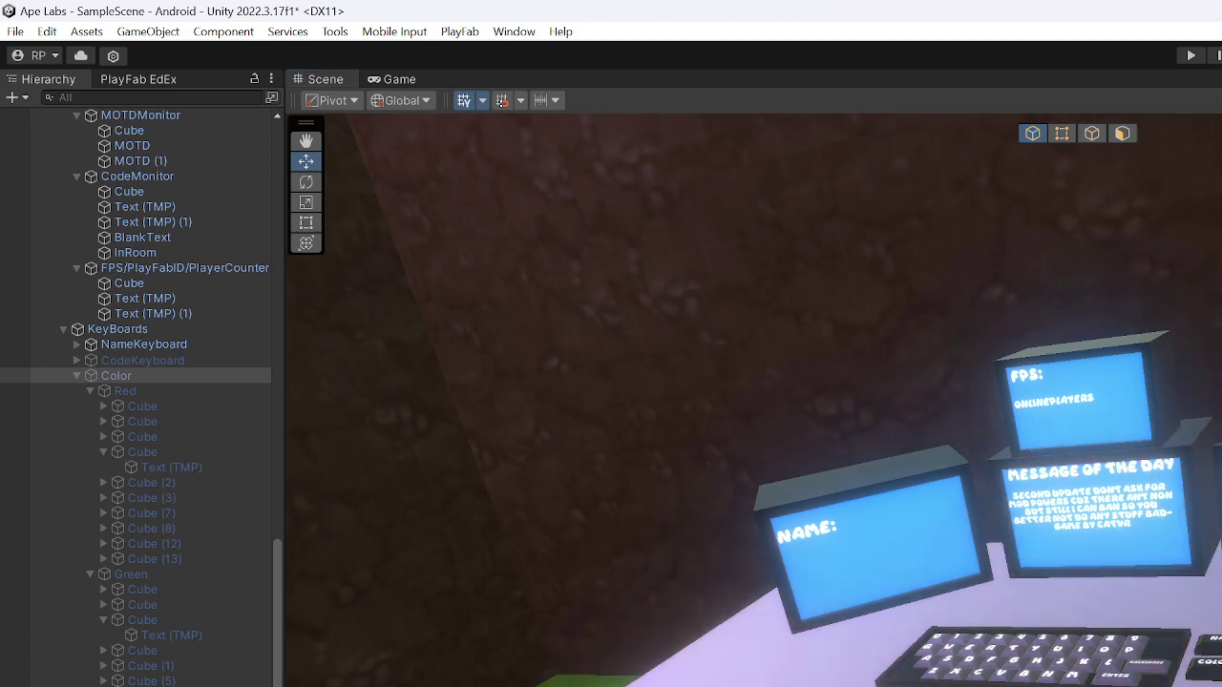
key(w)
right_drag(1186, 561, 1217, 416)
key(s)
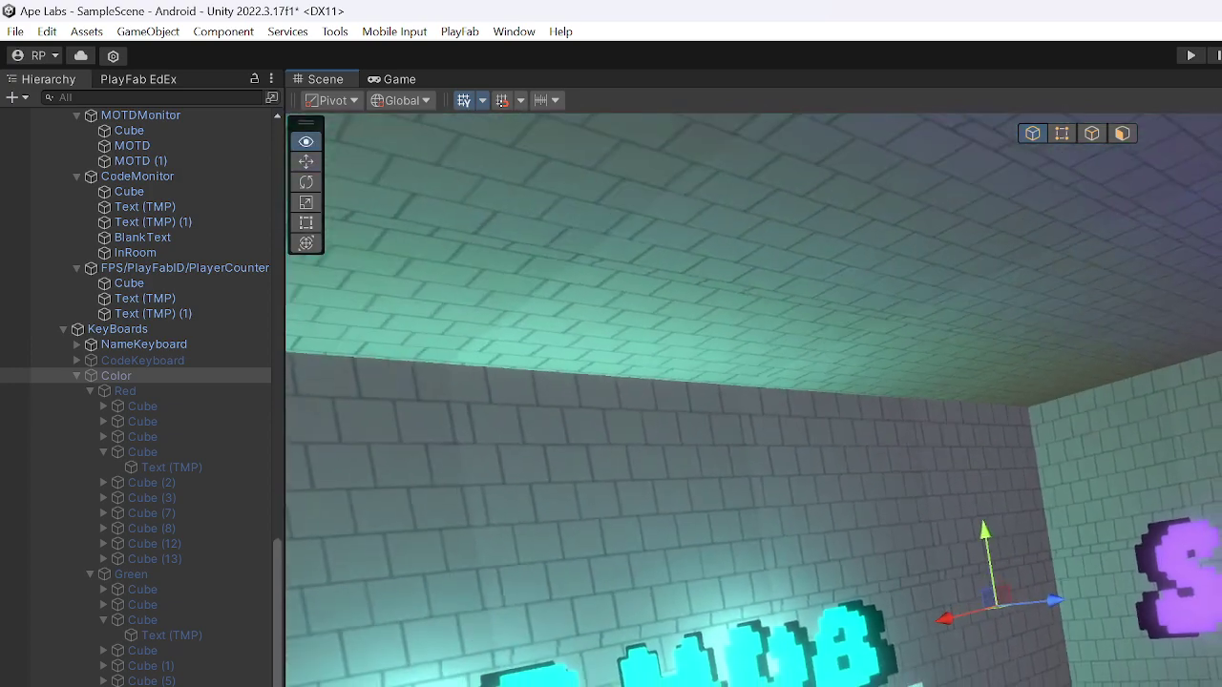
right_drag(1126, 454, 1130, 638)
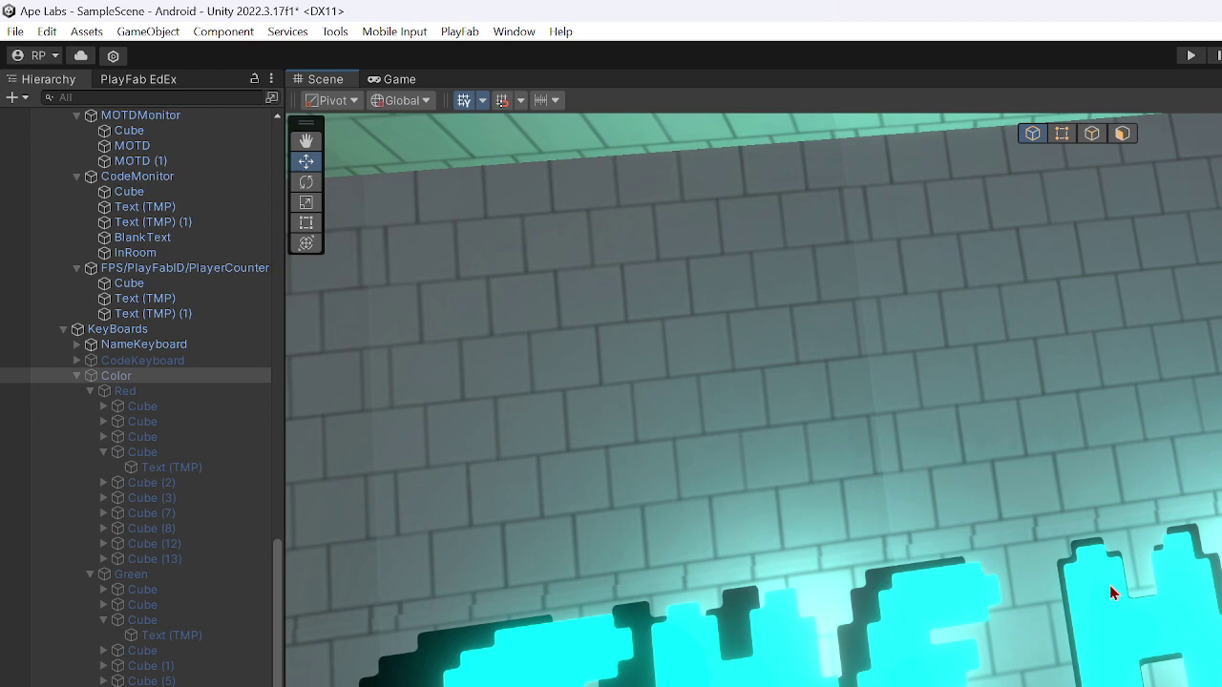
right_drag(1110, 591, 1110, 639)
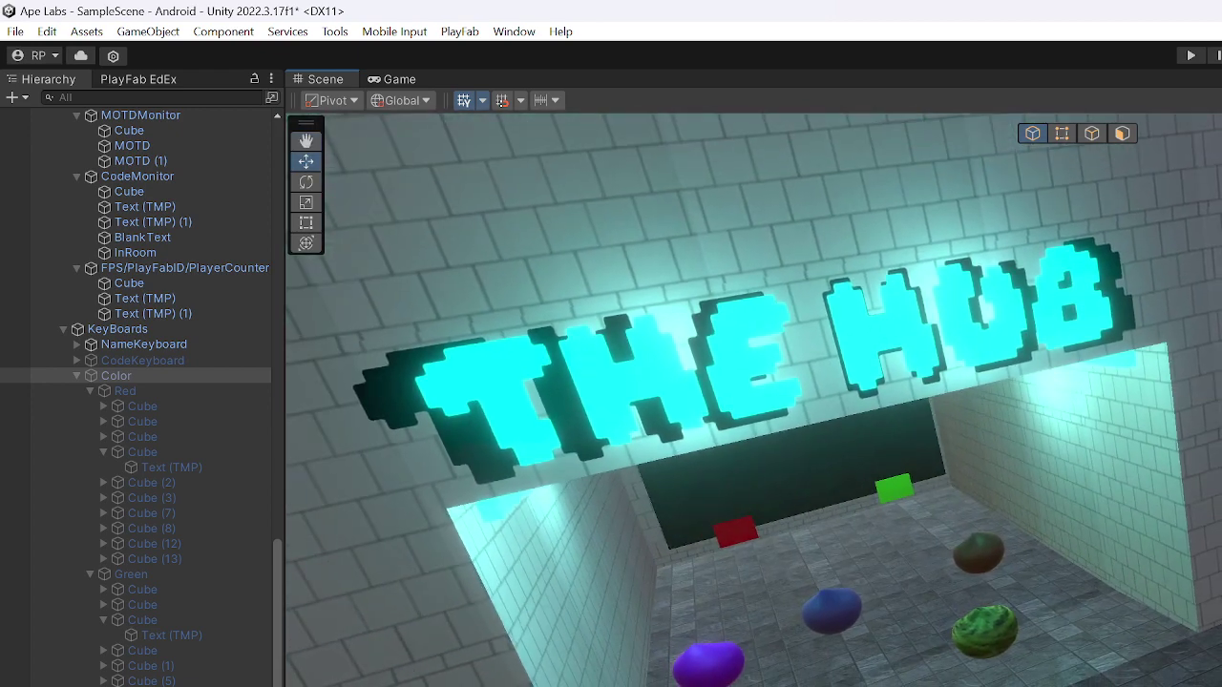